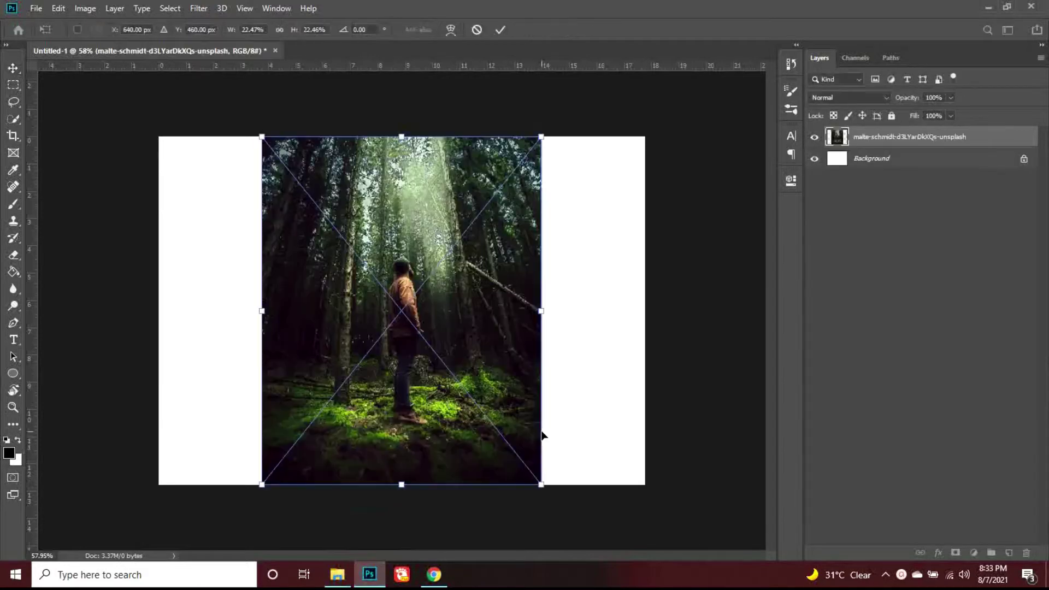
- Scale up the placed forest photo and position it so it fills the whole canvas
drag(544, 487, 623, 443)
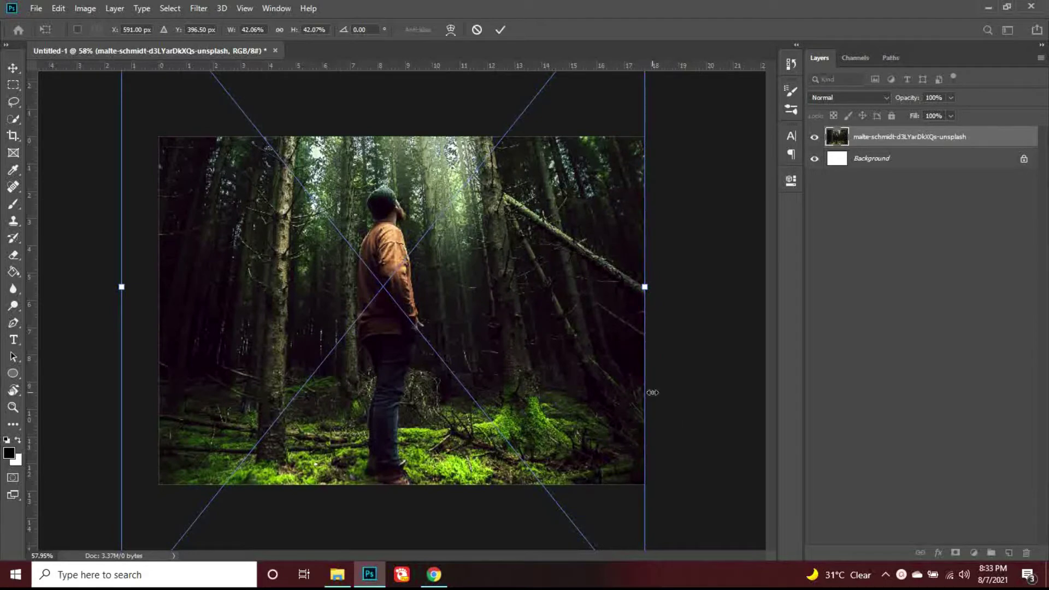
drag(645, 286, 601, 314)
key(Return)
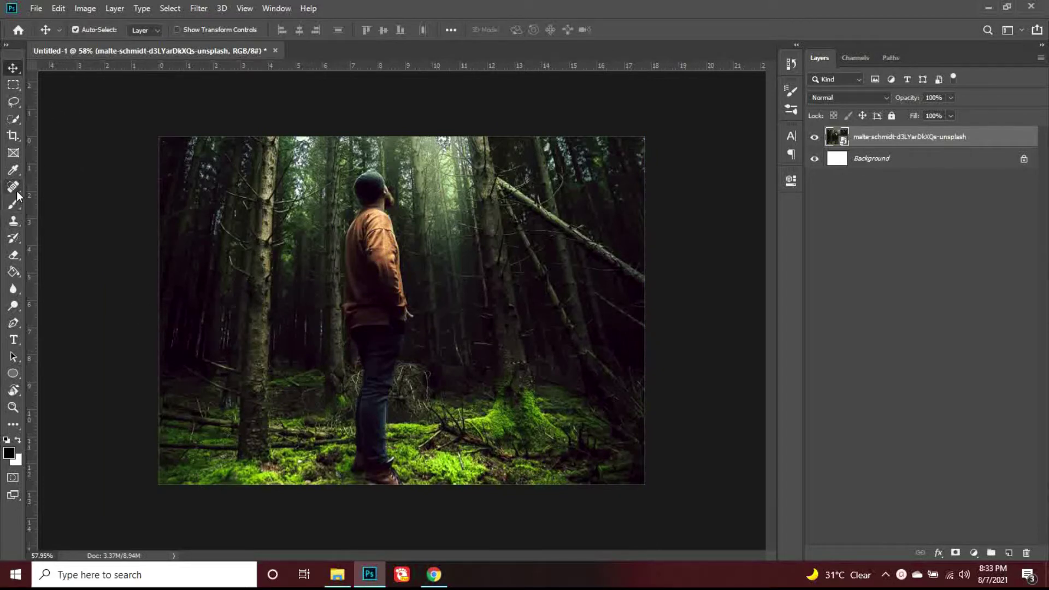
- Rasterize the forest photo layer and darken its lower part and edges with a soft black 600 px brush at 10% opacity
drag(19, 205, 57, 206)
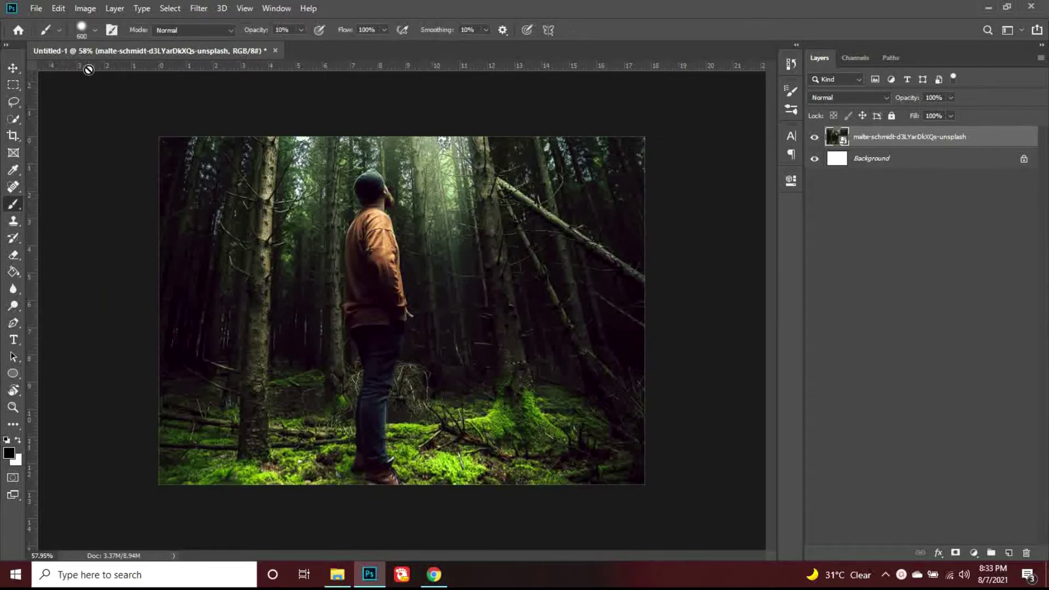
click(235, 207)
key(Return)
click(95, 30)
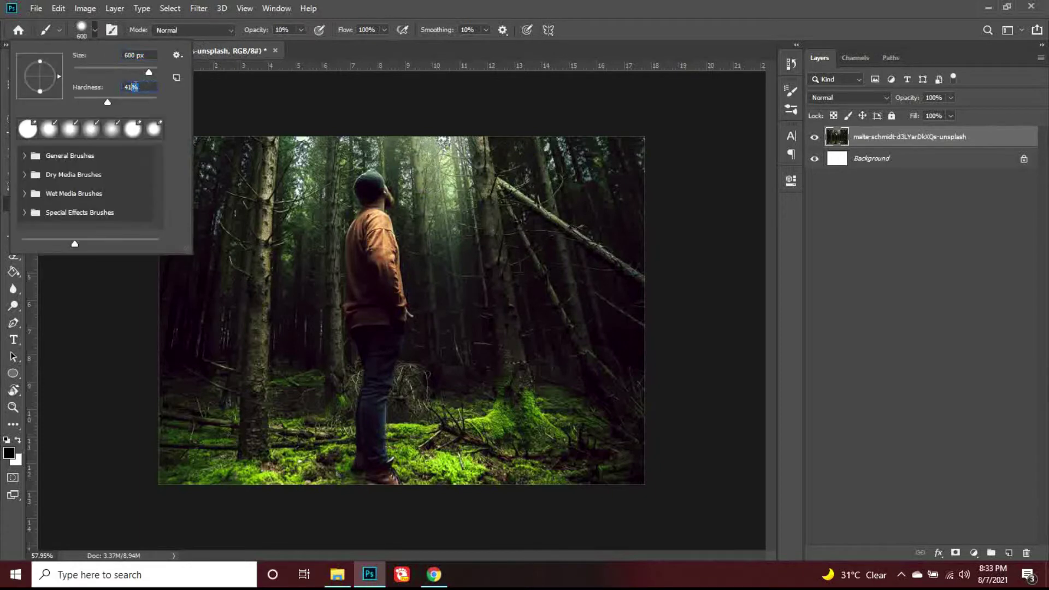
key(Return)
scroll(175, 340, down, 1)
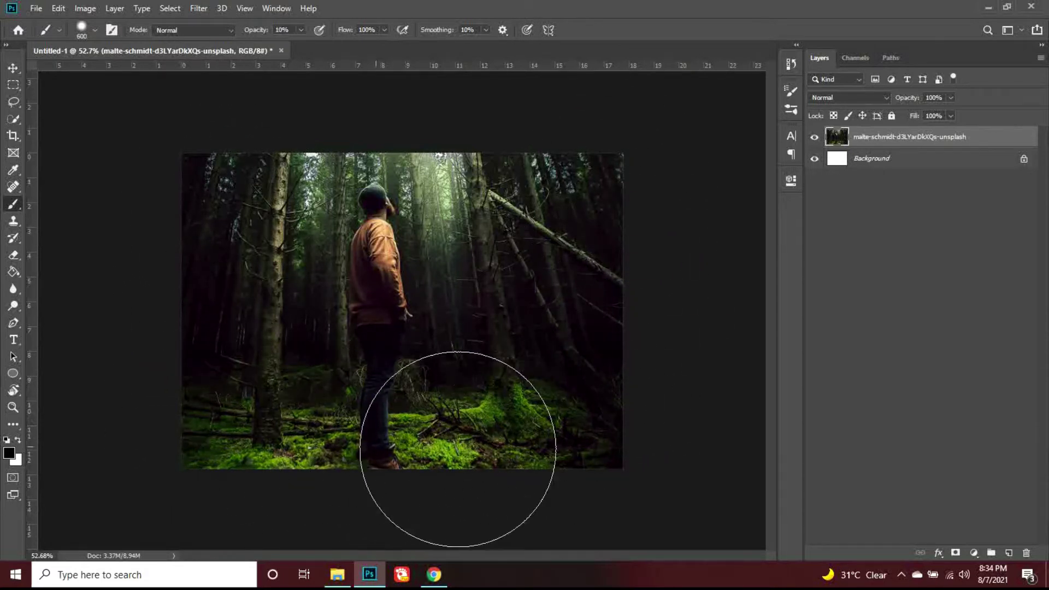
mouse_move(678, 455)
mouse_down()
mouse_move(199, 454)
mouse_move(381, 461)
mouse_move(655, 439)
mouse_move(645, 431)
mouse_move(238, 464)
mouse_move(263, 468)
mouse_move(677, 444)
mouse_move(639, 444)
mouse_up()
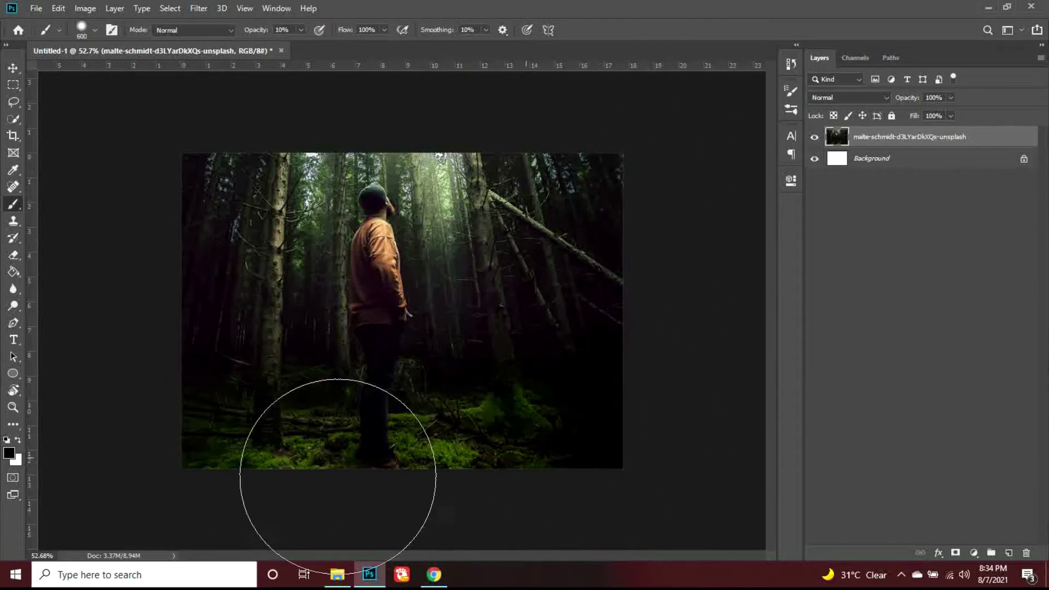
key(v)
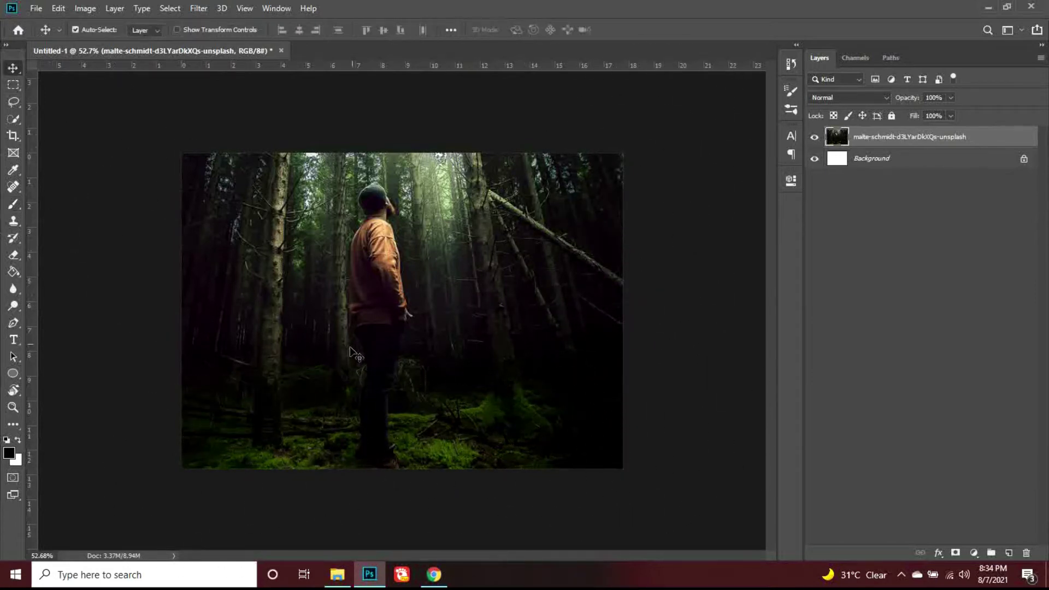
- Add the text "Forest" in white over the trees beside the man
key(t)
click(271, 293)
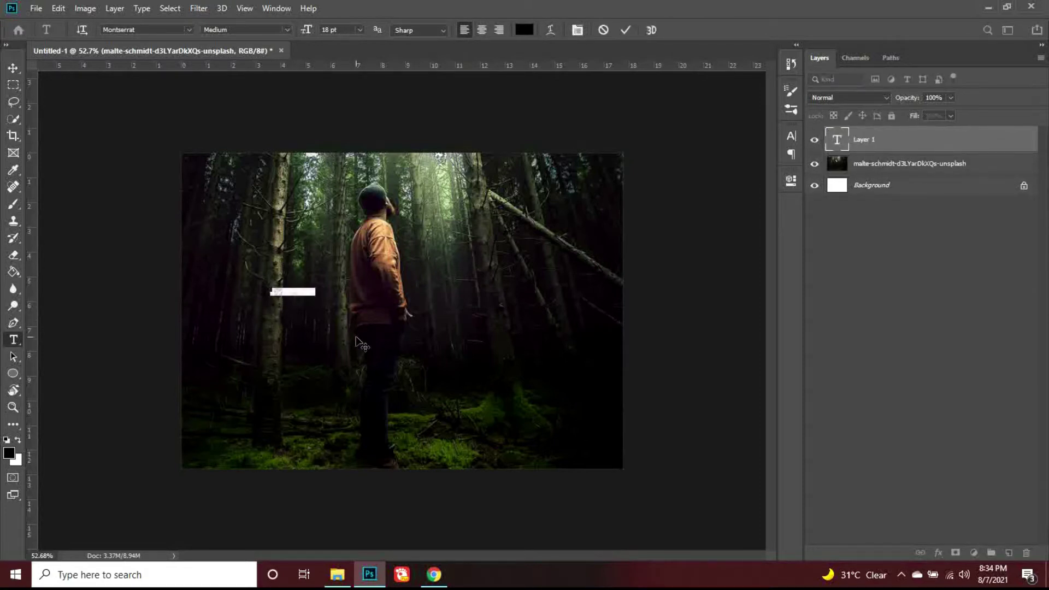
key(BackSpace)
click(523, 30)
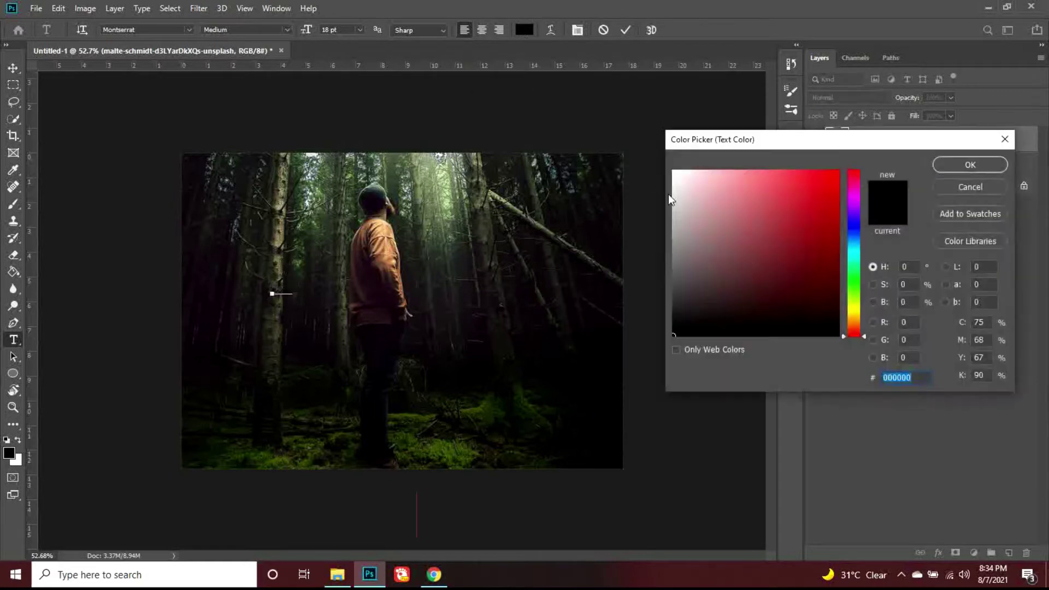
click(970, 164)
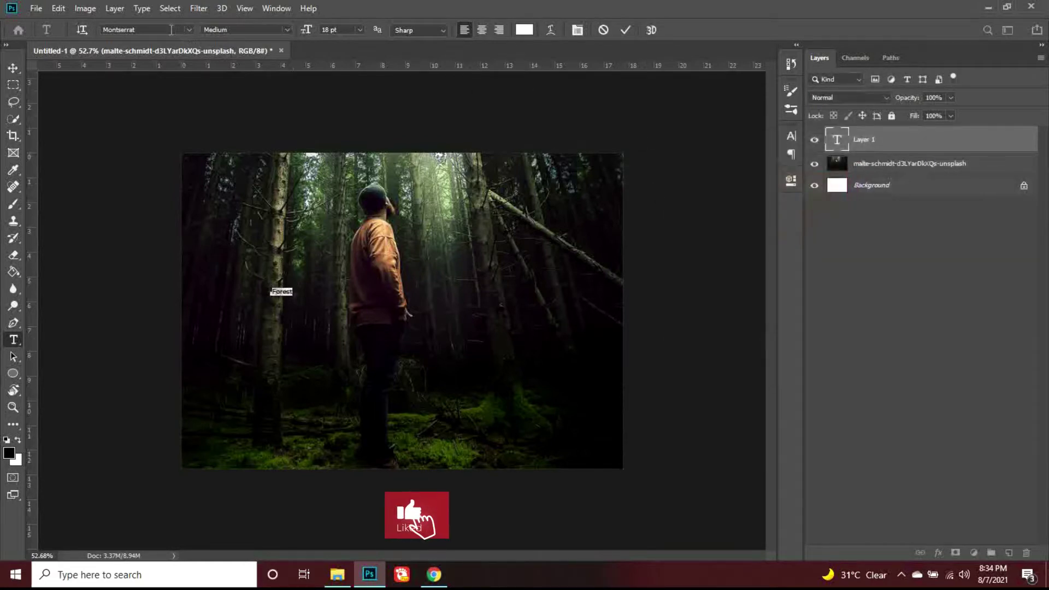
- Set the Forest text's font to Libre Baskerville in the Bold style
click(171, 29)
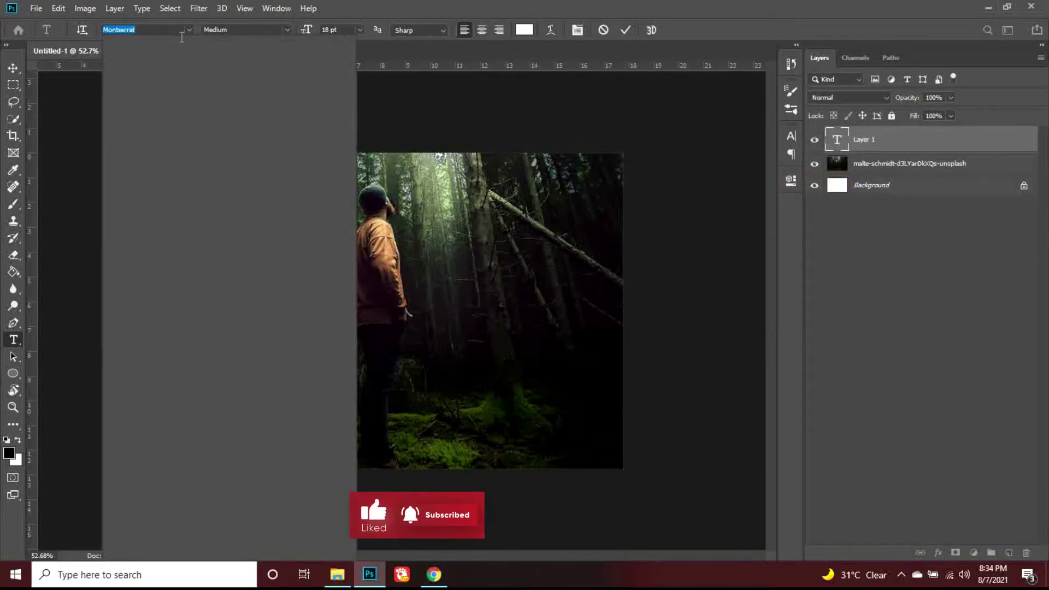
text(libre)
click(251, 67)
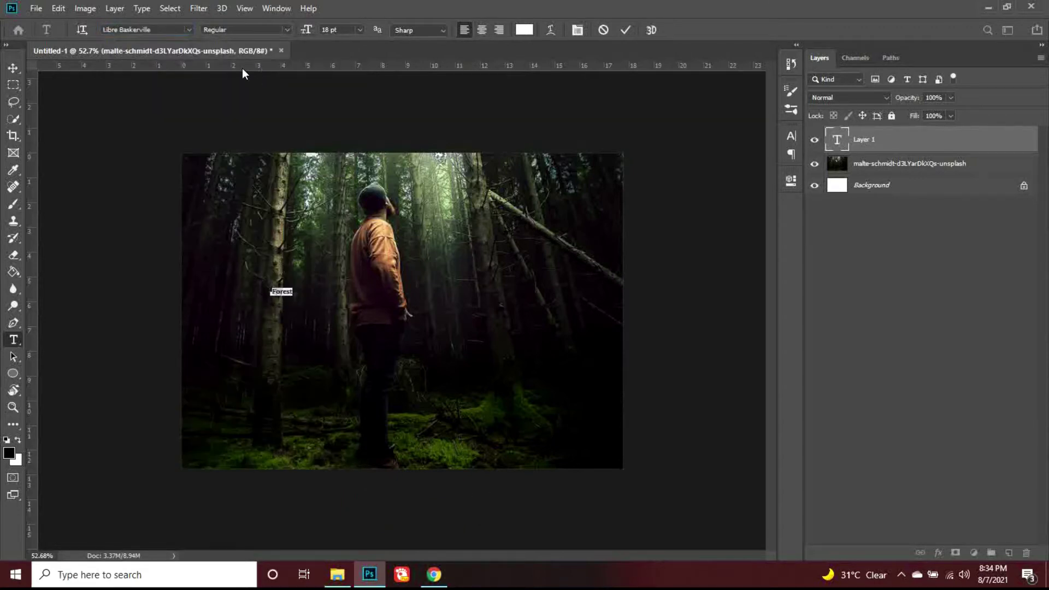
click(286, 30)
click(269, 48)
- Set the Forest text's size to 42 pt
key(Up)
key(Up)
key(Up)
key(Up)
key(Up)
key(Up)
key(Up)
key(Up)
key(Up)
key(Up)
key(Up)
key(Up)
key(Up)
key(Up)
key(Up)
key(Up)
key(Up)
key(Up)
key(Up)
key(Up)
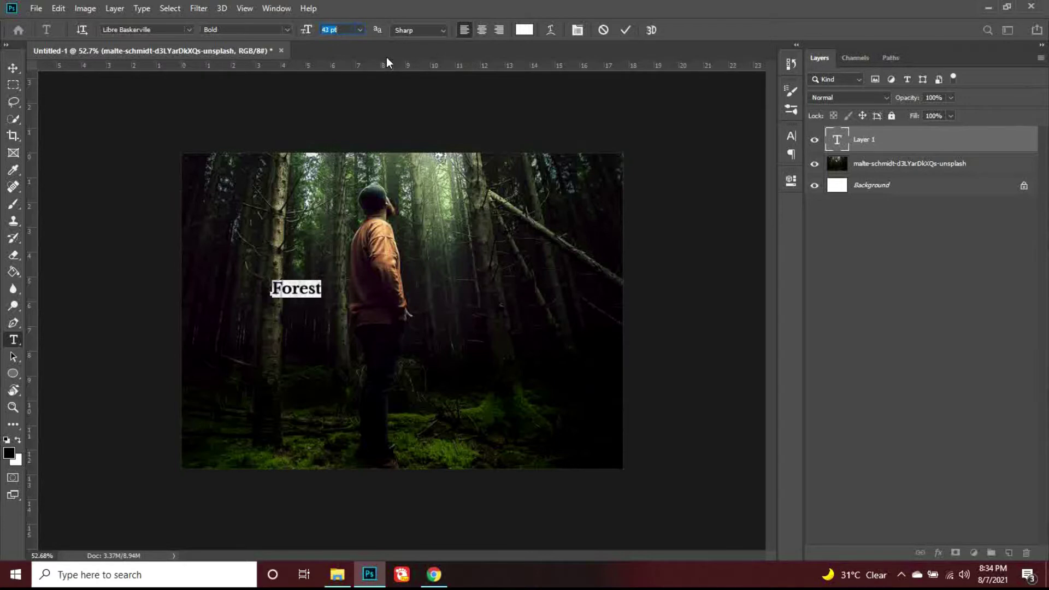
key(Down)
- Rotate the Forest text to vertical, reading downward, and place it in the photo's upper-left corner
click(13, 68)
click(295, 289)
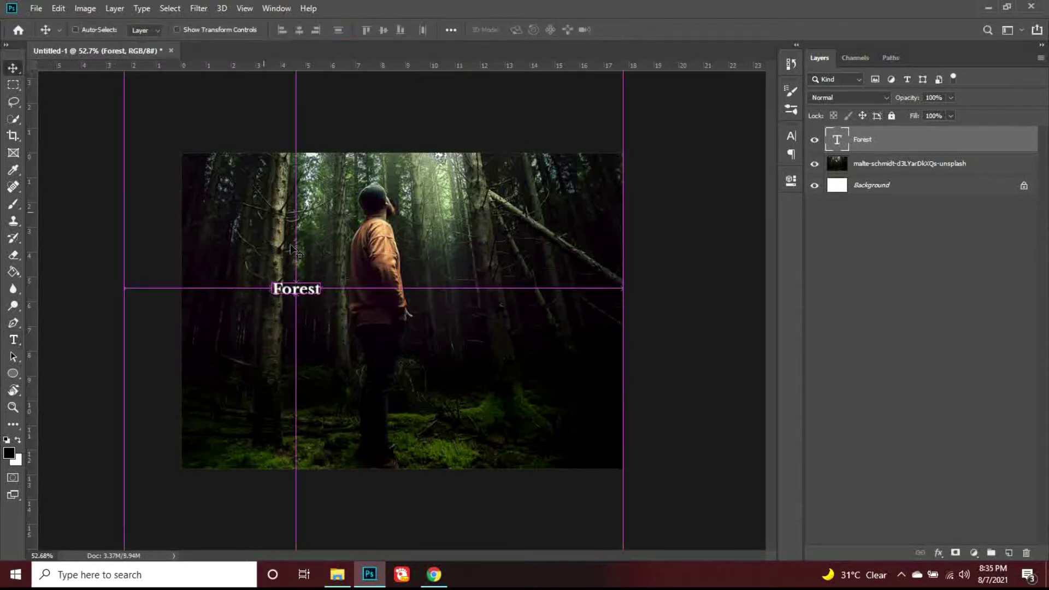
key(ctrl+t)
drag(334, 303, 280, 320)
drag(296, 281, 218, 207)
key(Return)
key(shift+Left)
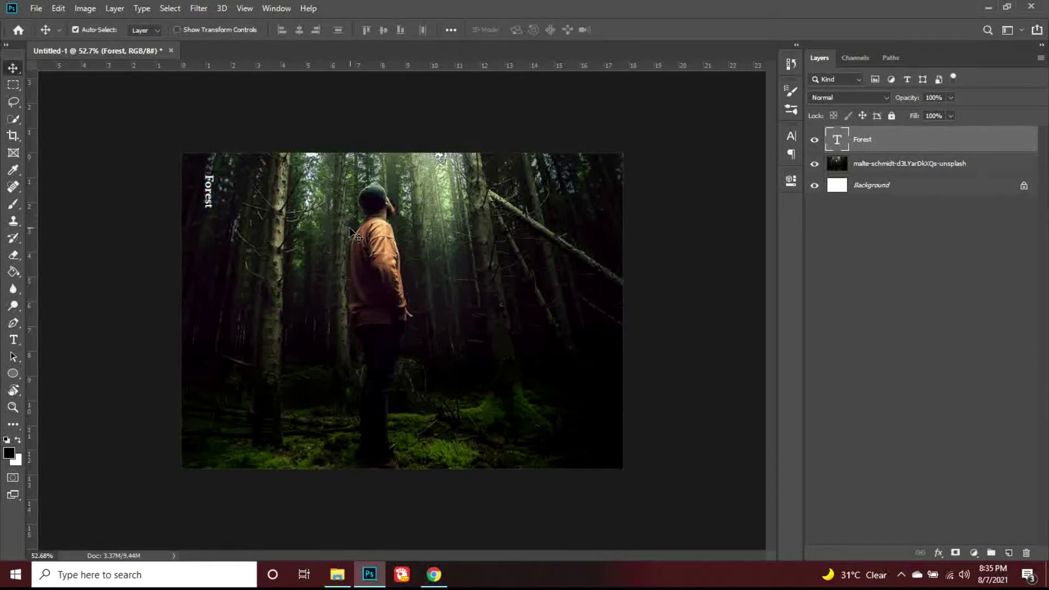
- Draw a black rectangle about 413 by 976 px covering the right third of the canvas
click(13, 372)
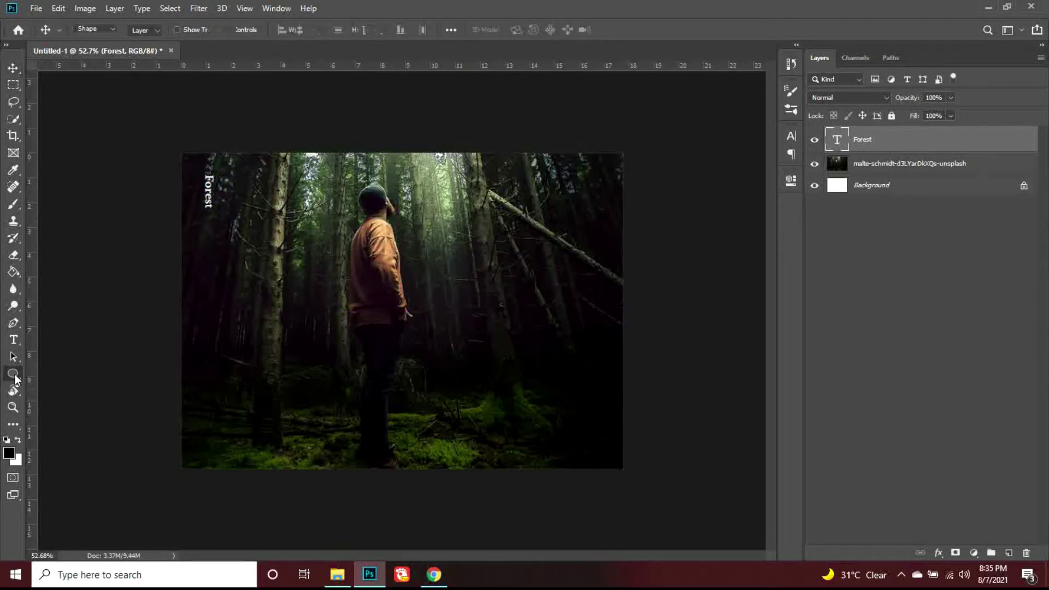
right_click(13, 373)
click(54, 376)
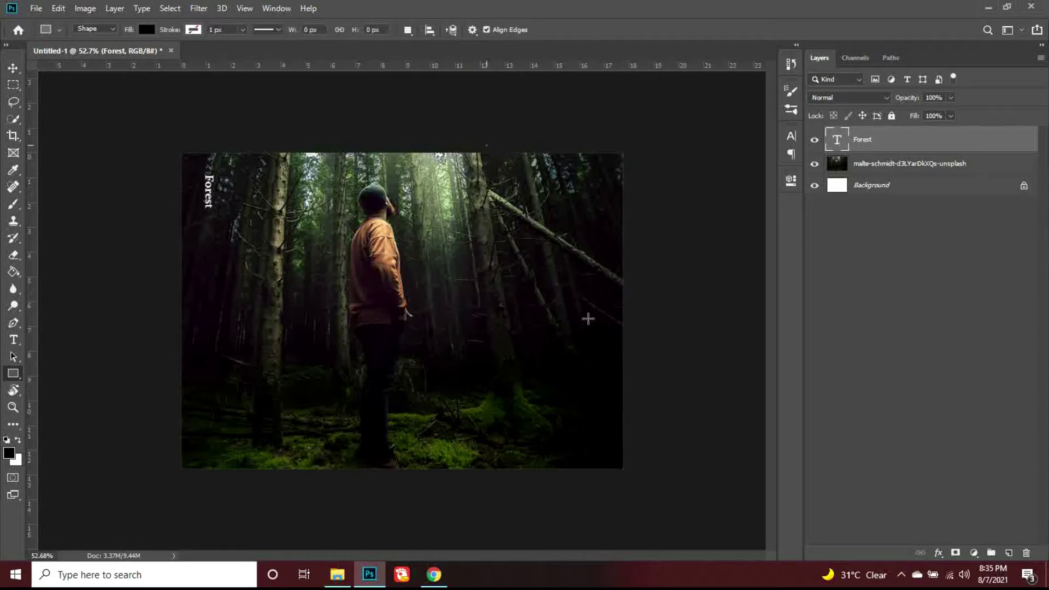
drag(485, 145, 628, 480)
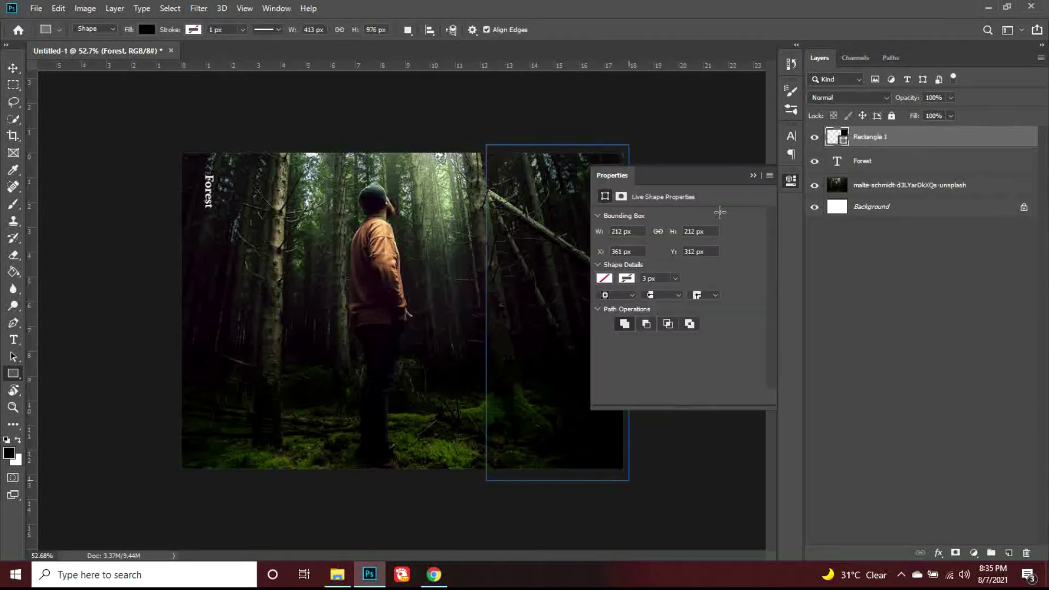
click(753, 177)
- Set the rectangle layer's opacity to 57% and its fill to 66%
drag(951, 102, 920, 116)
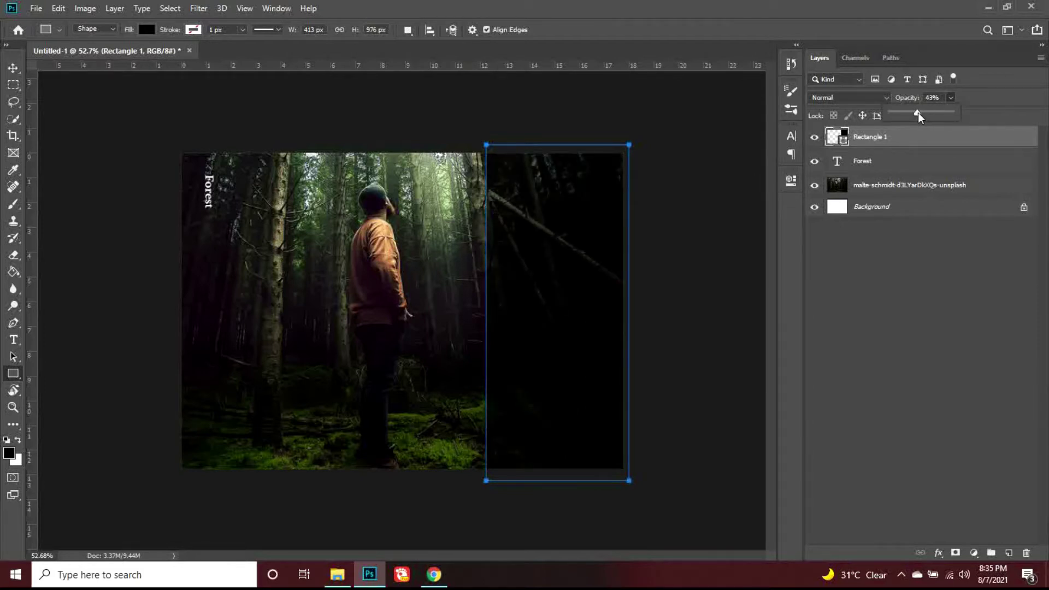
click(974, 97)
drag(950, 116, 936, 132)
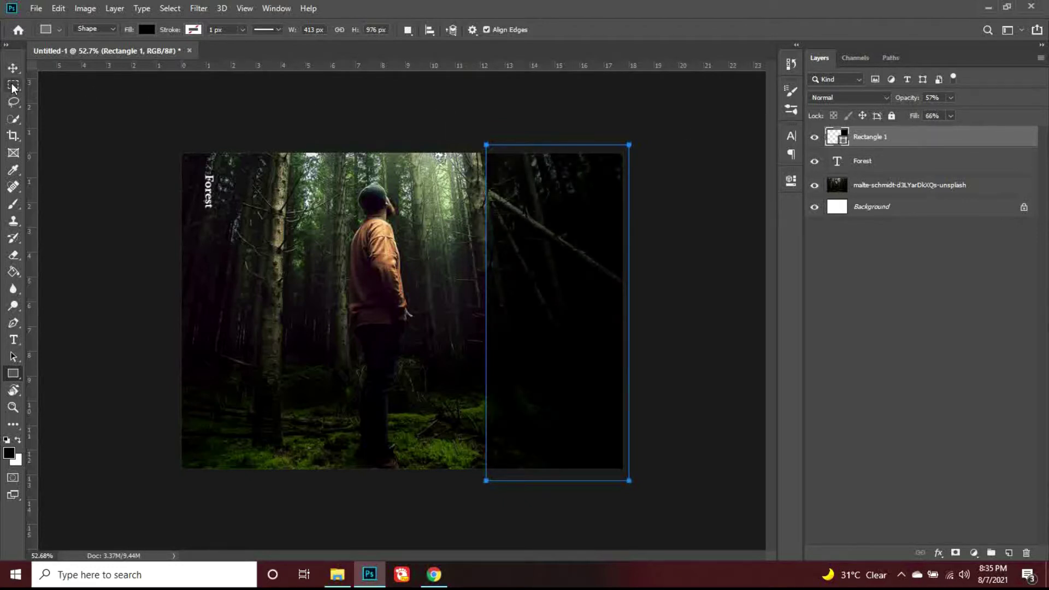
- Extend the rectangle's left edge slightly toward the man, making it about 432 px wide
key(v)
key(ctrl+t)
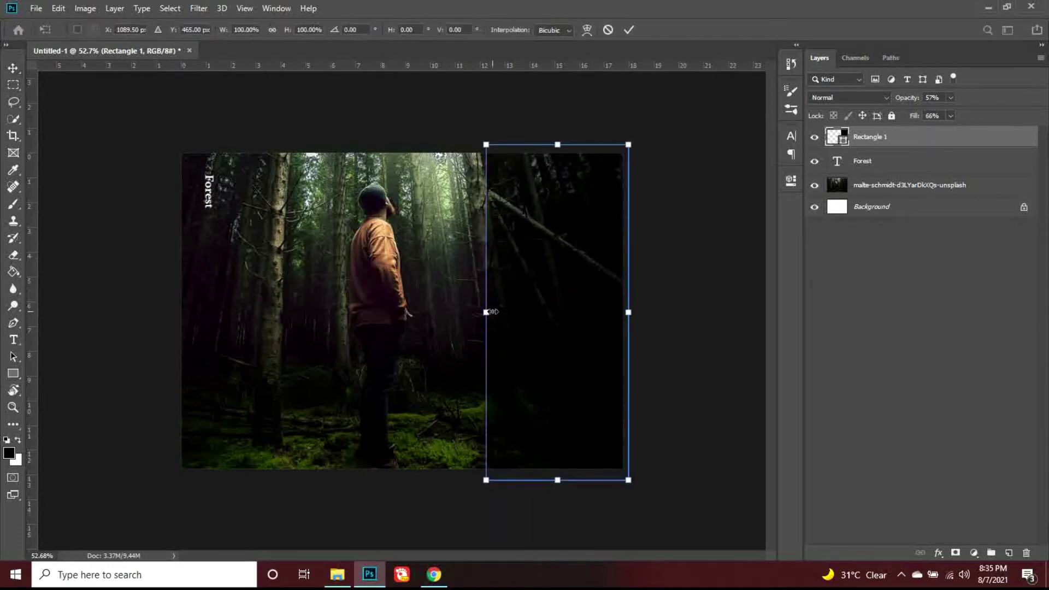
drag(487, 309, 476, 309)
key(Return)
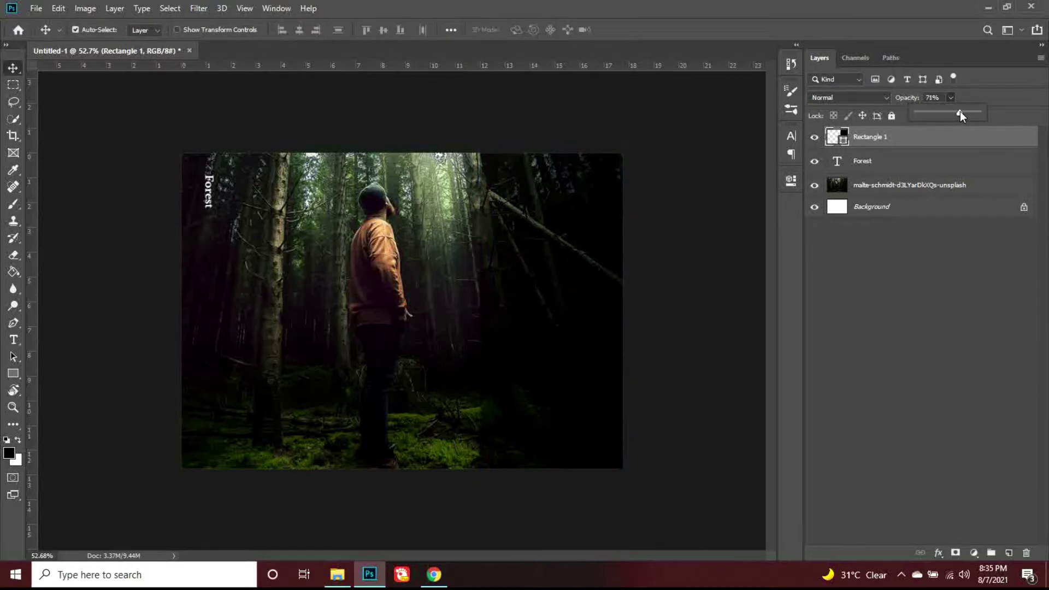
- Change the rectangle's fill colour to a very dark grey
click(13, 374)
click(145, 30)
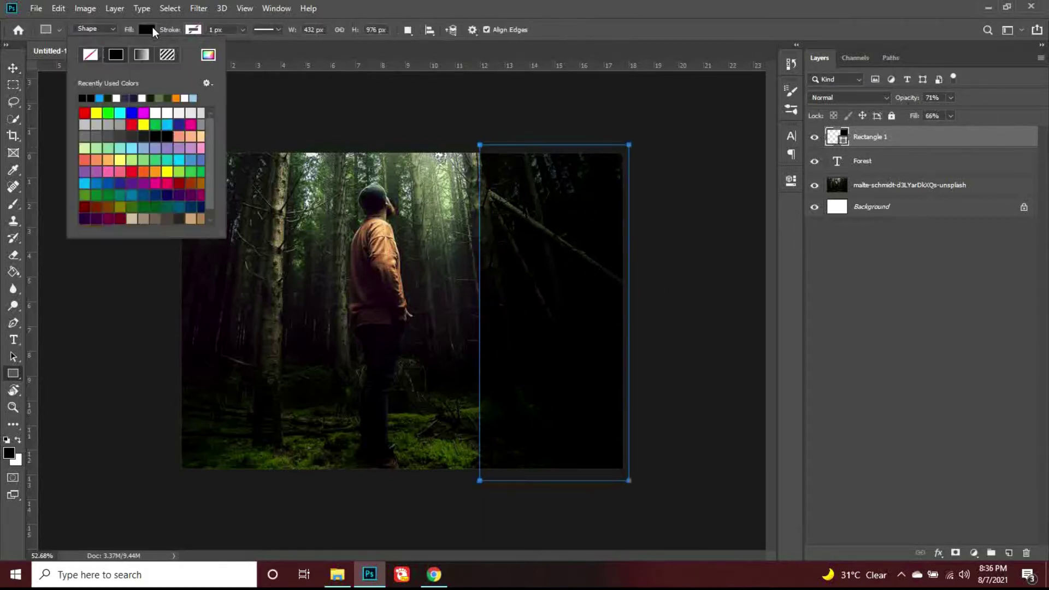
click(208, 54)
drag(707, 305, 670, 315)
click(970, 164)
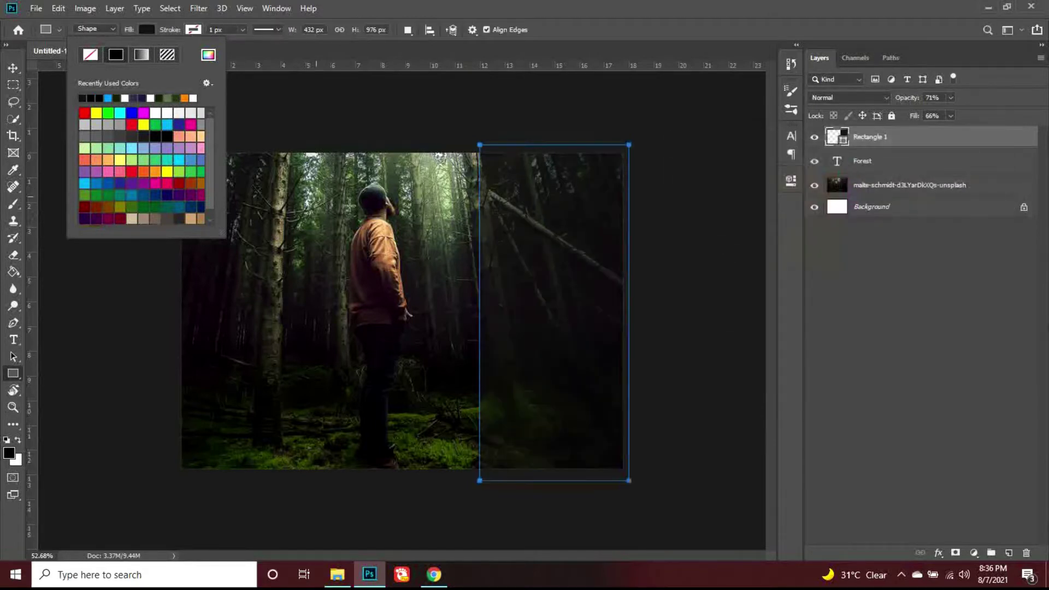
- Set the rectangle layer's opacity to 85% and its fill to 84%
click(950, 97)
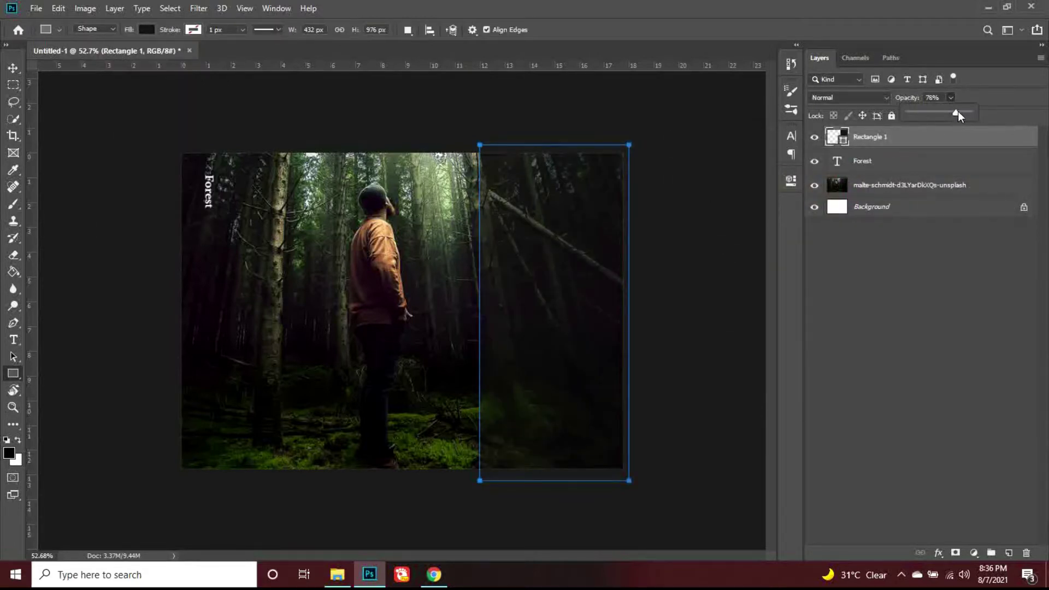
drag(957, 110, 964, 131)
click(13, 68)
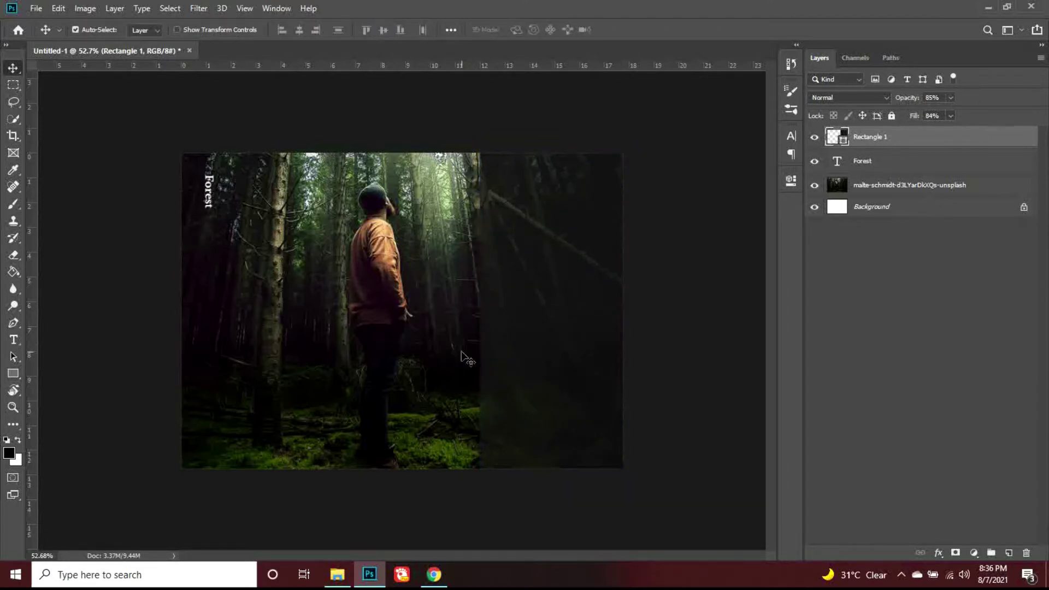
- Add the text "ABOUT ME" near the top of the dark panel, above the rectangle layer
click(1008, 553)
key(t)
click(521, 187)
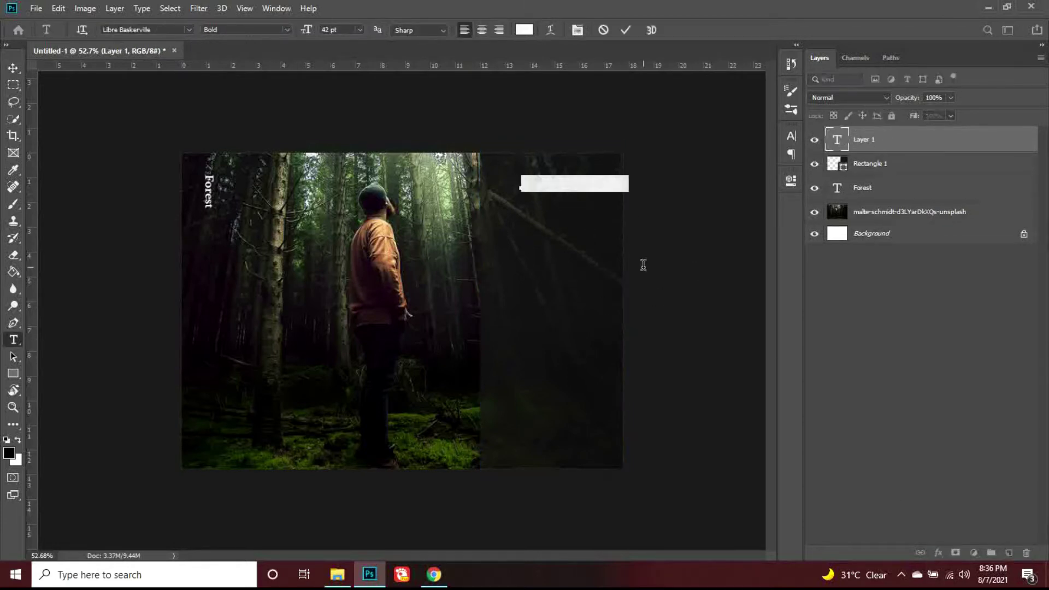
text(ABOUT ME)
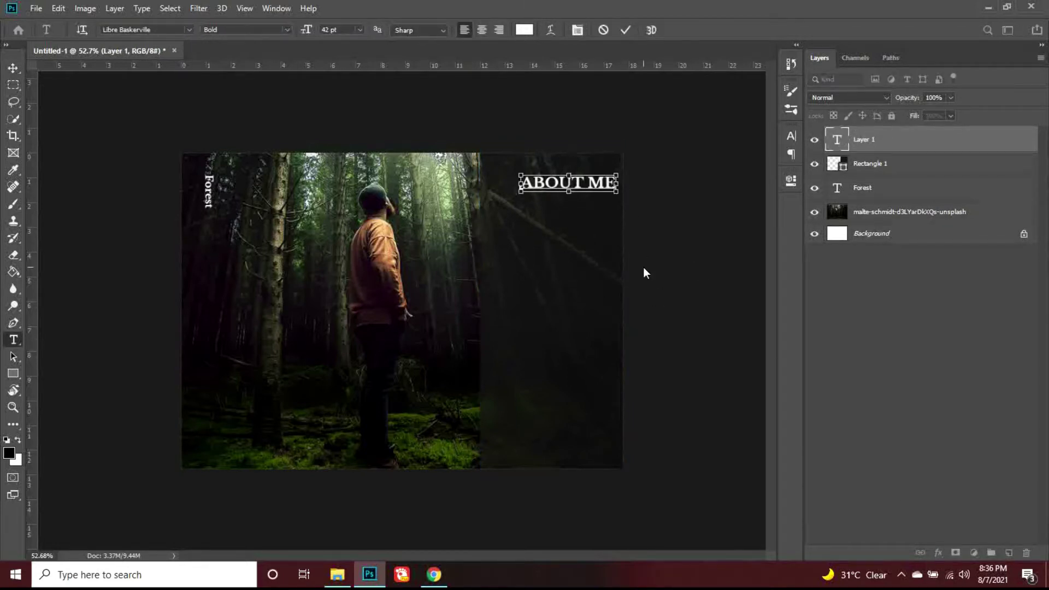
- Set the ABOUT ME text's font to Montserrat Regular
key(ctrl+a)
click(142, 30)
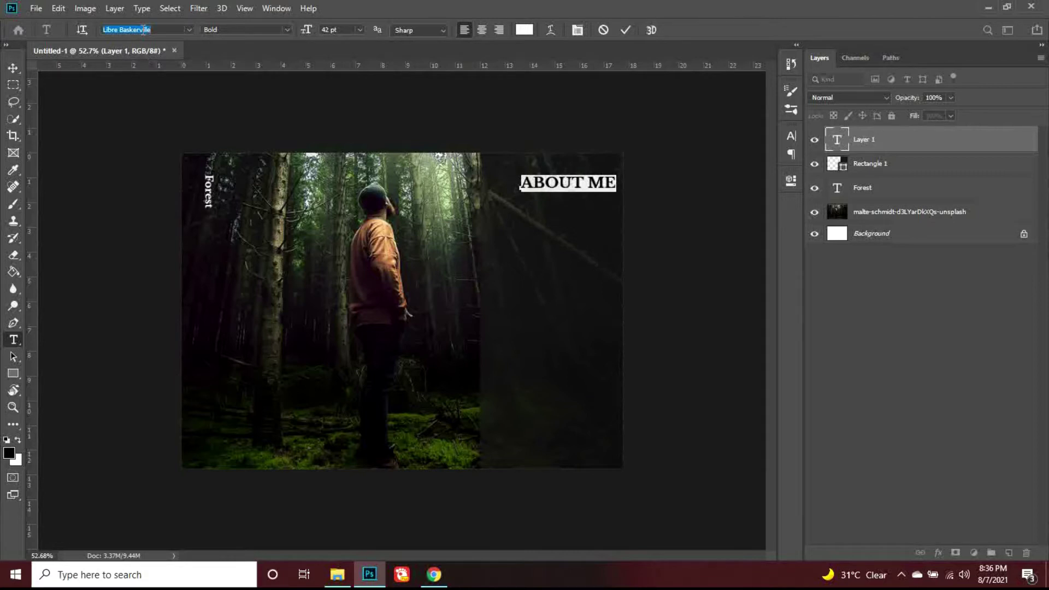
text(MONT)
click(164, 143)
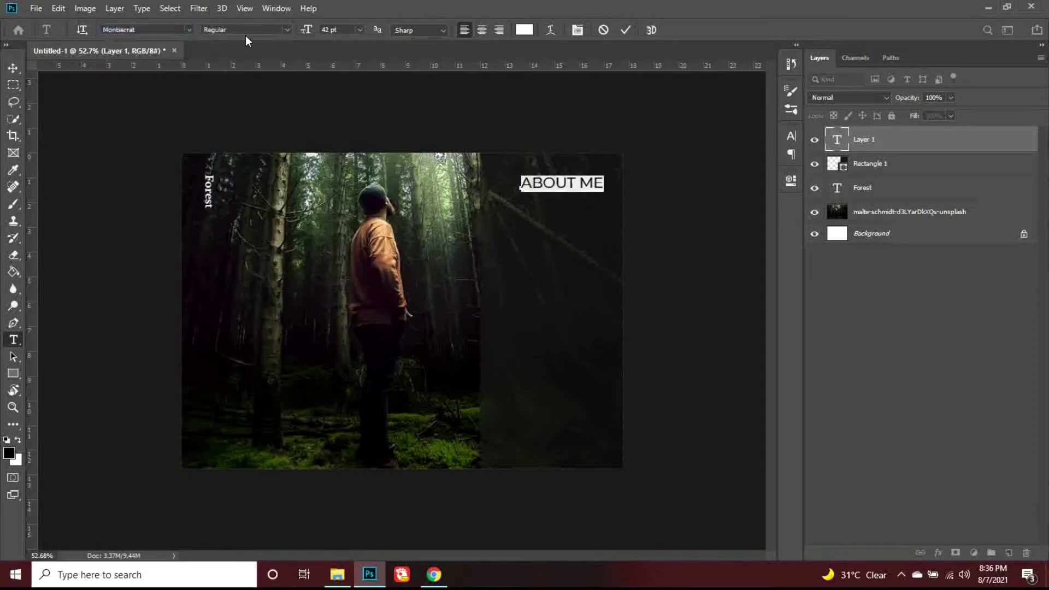
- Set the ABOUT ME text to 16 pt and move it toward the dark panel's upper-right corner
click(337, 30)
text(30)
key(Return)
key(Down)
key(Down)
key(Down)
key(Down)
key(Down)
key(Down)
key(Down)
key(Down)
key(Down)
key(Down)
key(Down)
key(Down)
key(Down)
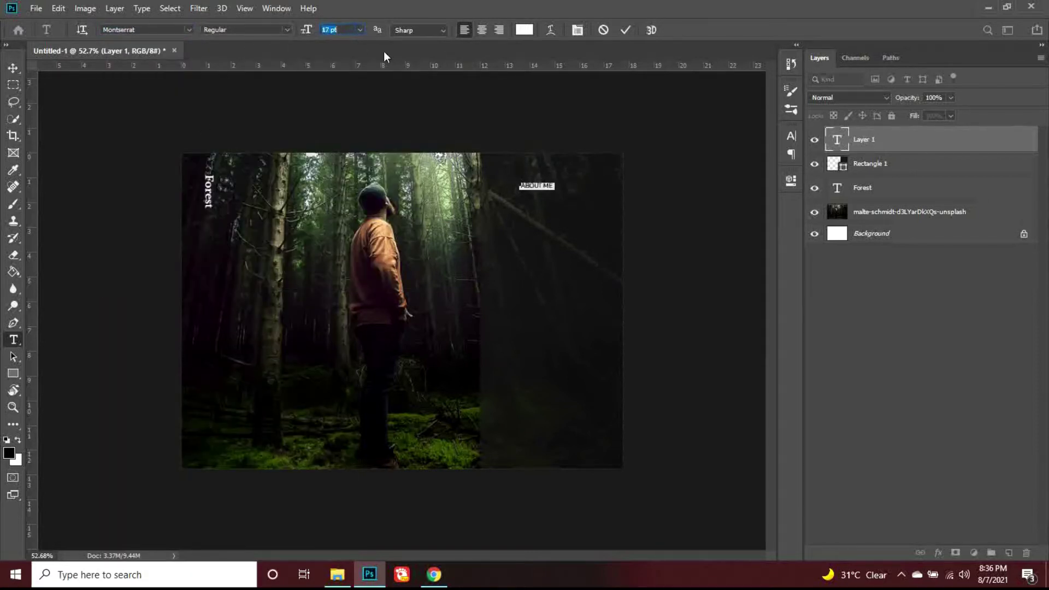
click(13, 68)
drag(538, 188, 578, 183)
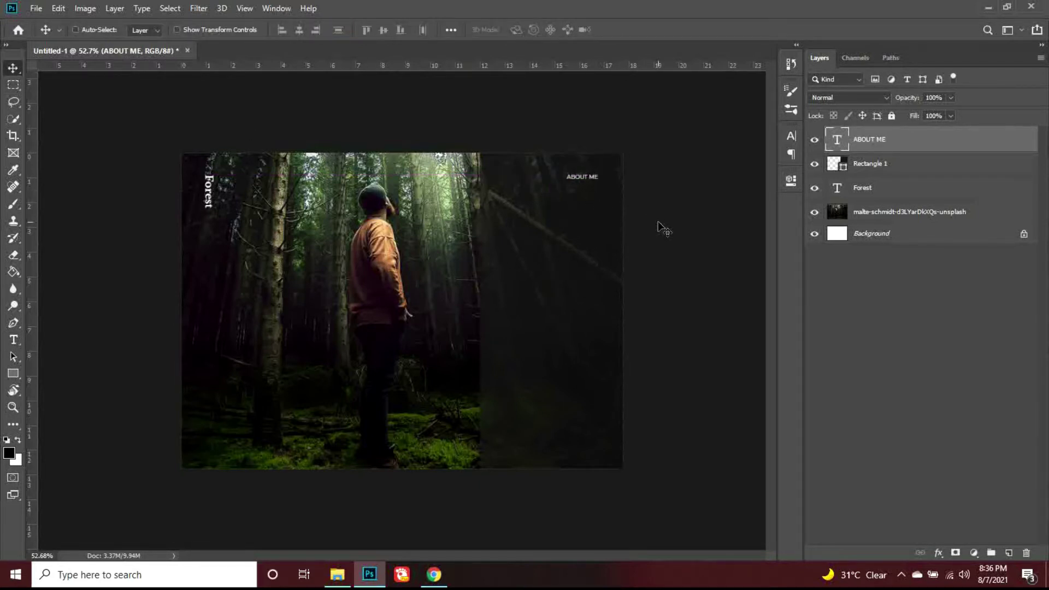
- Duplicate the ABOUT ME text twice and stack the copies below it as further menu items
key(ctrl+j)
key(shift+Down)
key(shift+Down)
key(shift+Down)
key(shift+Down)
key(ctrl+j)
key(shift+Down)
key(shift+Down)
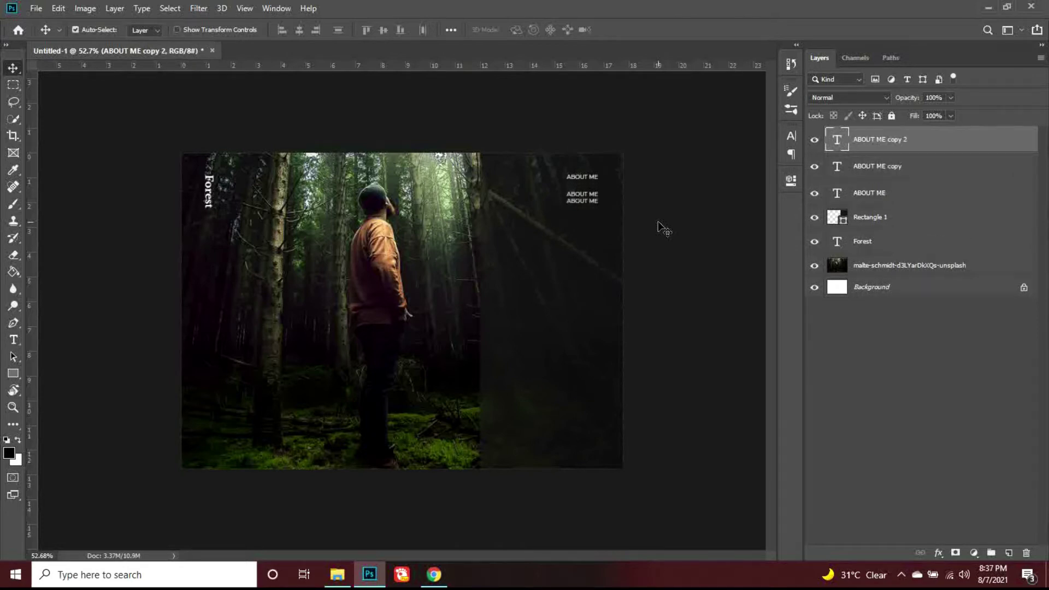
- Replace the middle ABOUT ME copy's text with "GALLERY"
key(t)
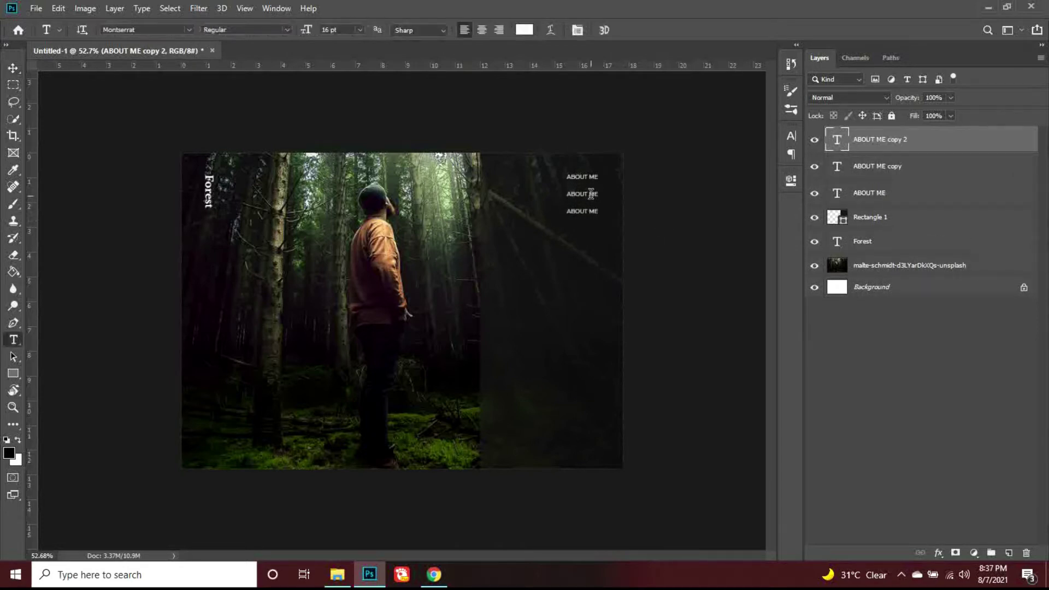
click(590, 193)
key(ctrl+a)
key(BackSpace)
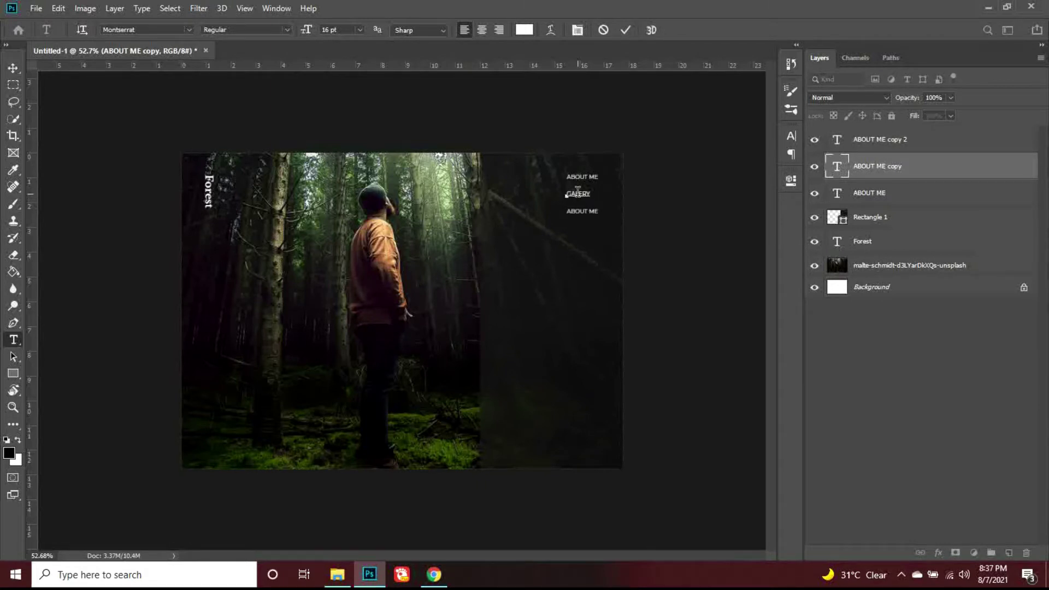
text(GALLERY)
key(ctrl+Return)
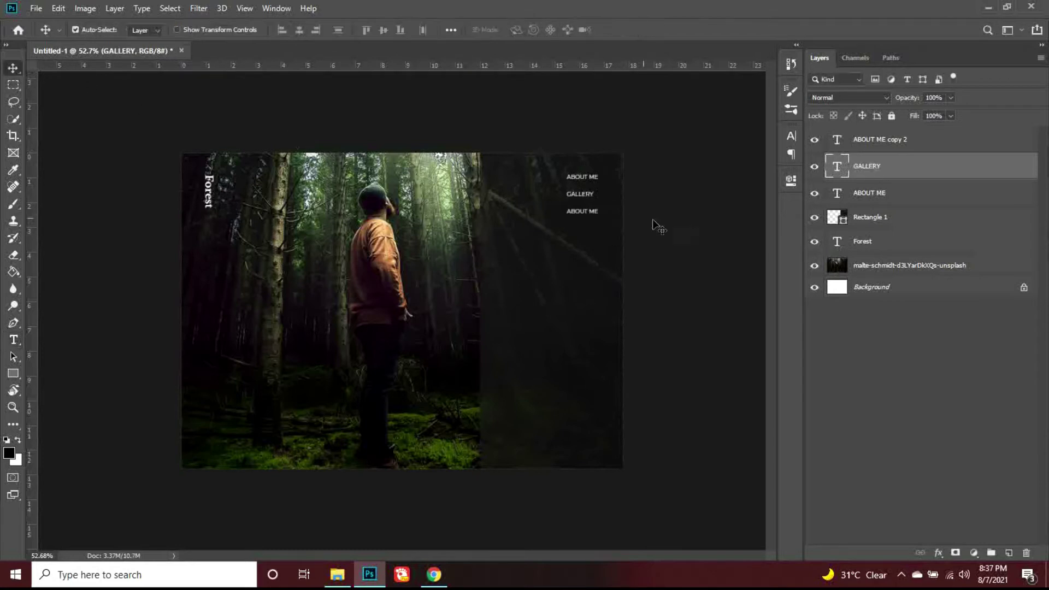
- Replace the lowest ABOUT ME copy's text with "CONTACT ME"
ctrl+click(584, 211)
click(585, 210)
key(ctrl+a)
key(BackSpace)
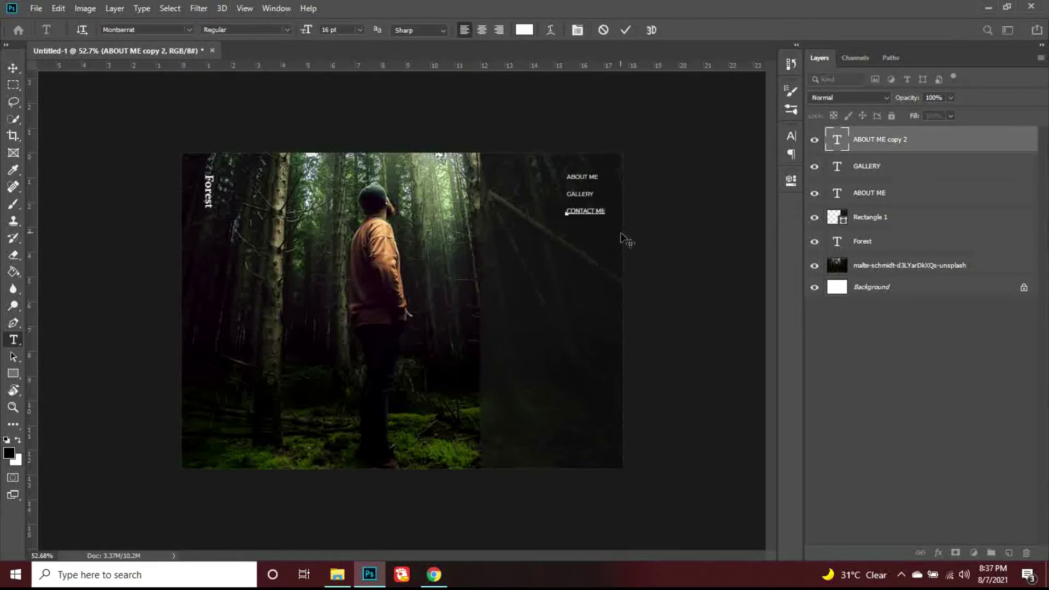
click(13, 68)
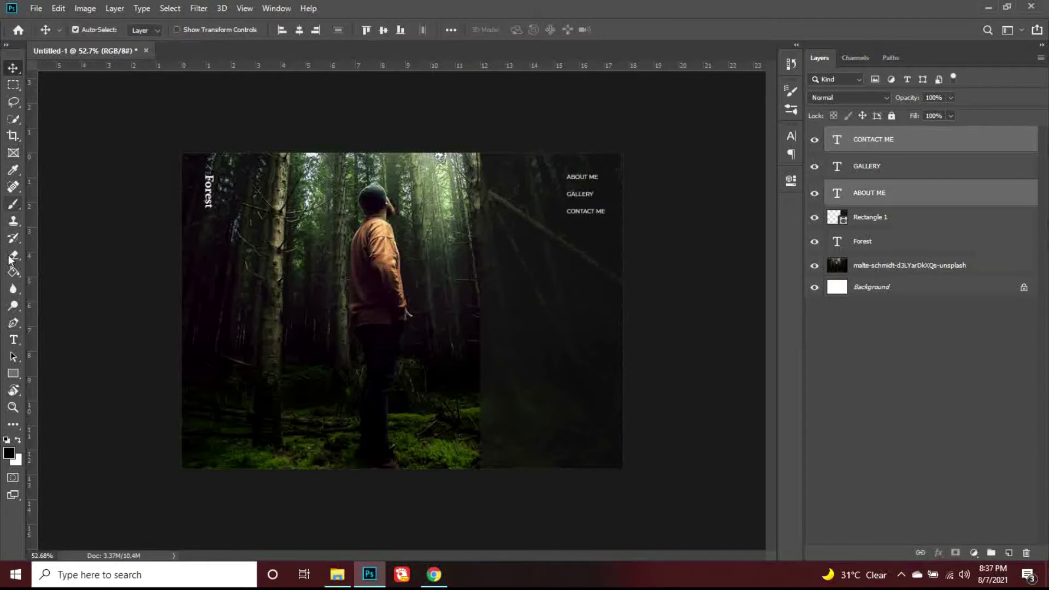
- Set the ABOUT ME and CONTACT ME texts to Montserrat SemiBold, keeping them at 16 pt
click(14, 339)
click(335, 30)
key(Up)
key(Up)
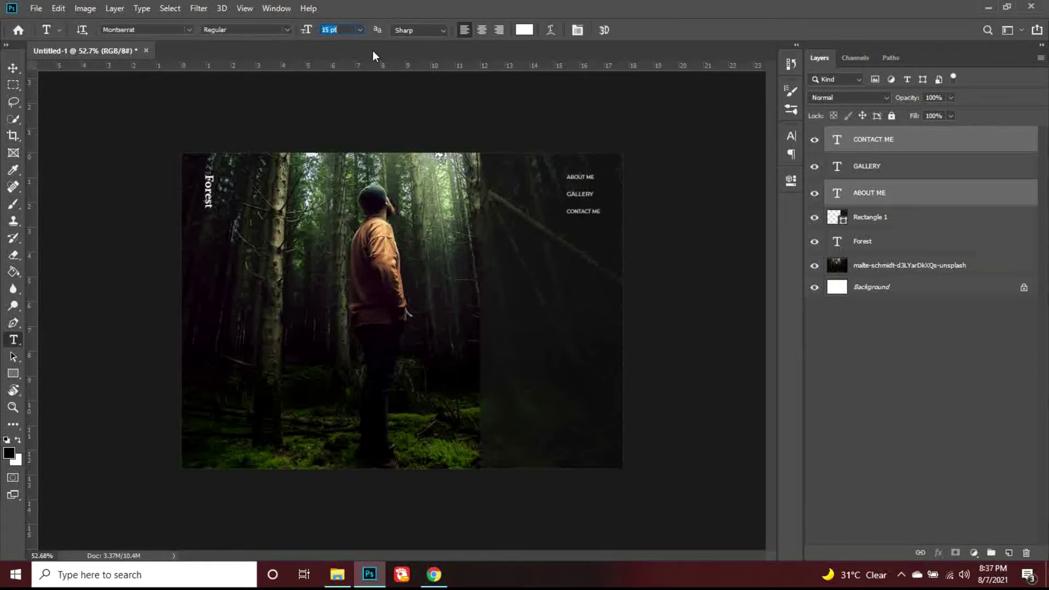
click(285, 30)
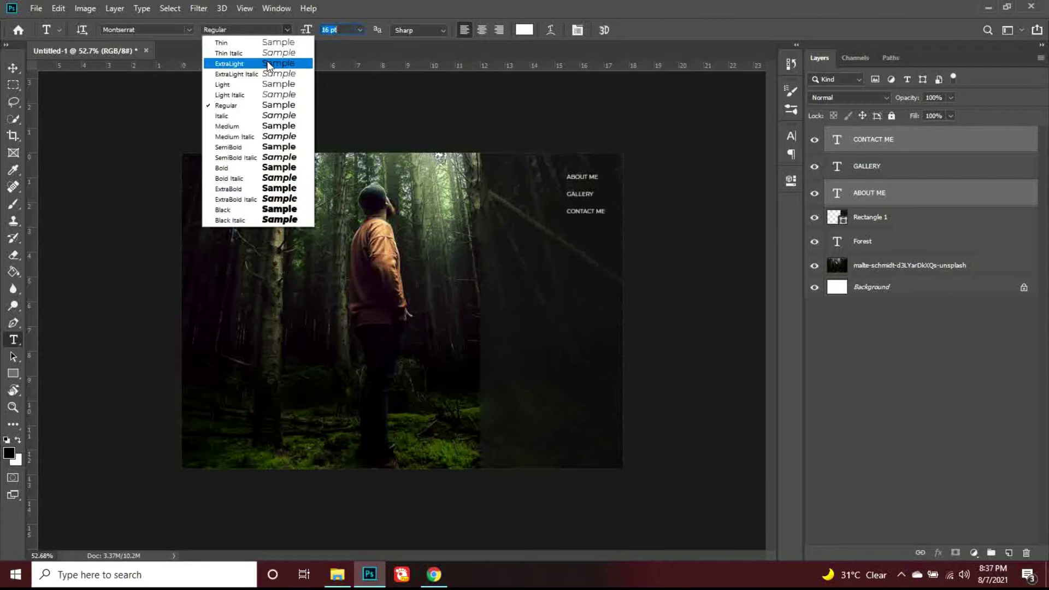
click(241, 145)
click(15, 68)
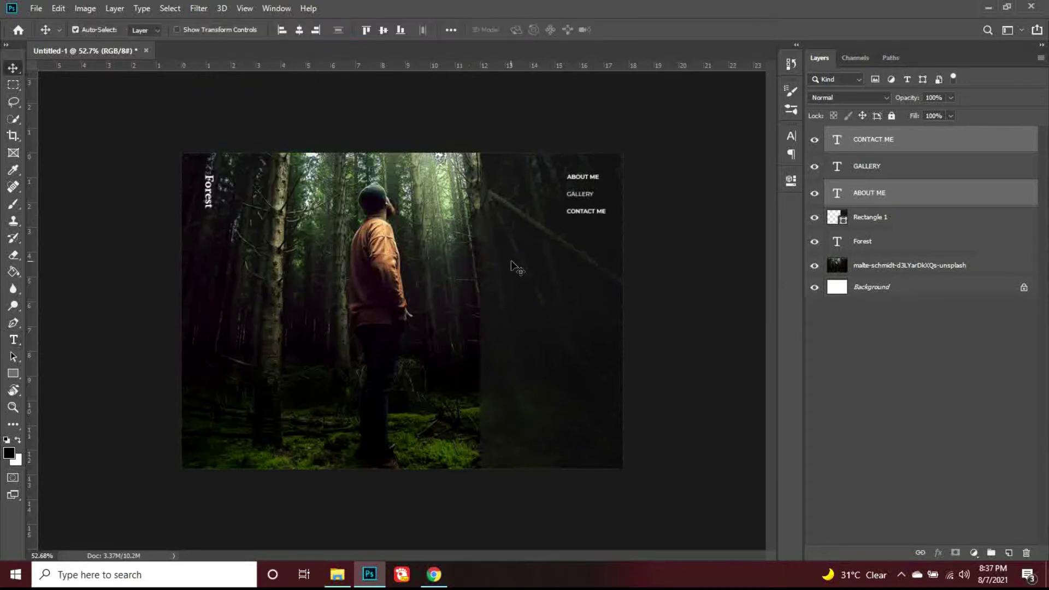
- Draw a horizontal 1 px line about 45 px long just left of ABOUT ME and fill it with white
click(14, 374)
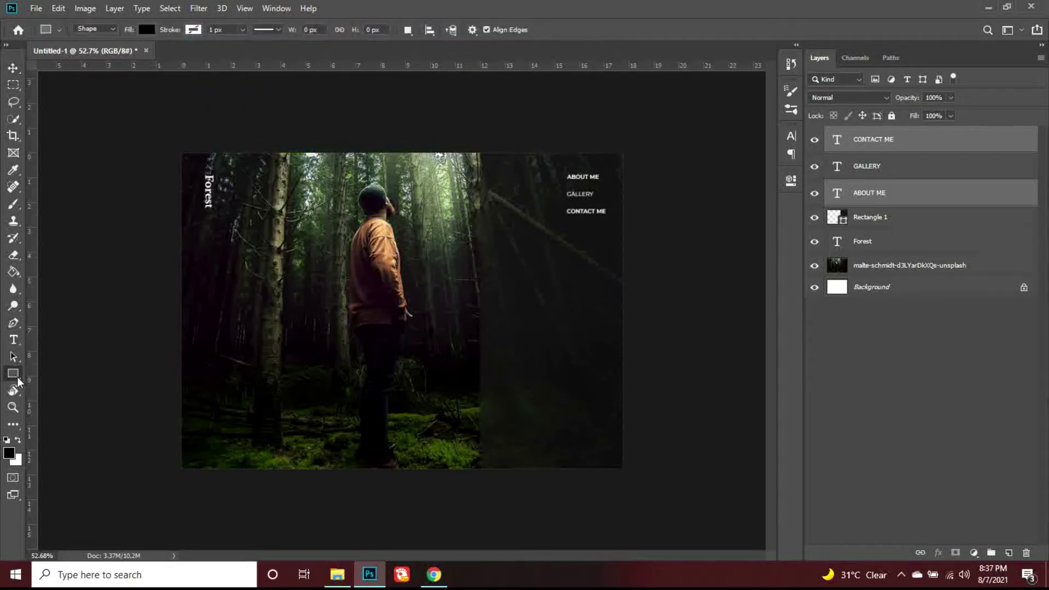
right_click(18, 381)
click(60, 424)
scroll(614, 189, up, 3)
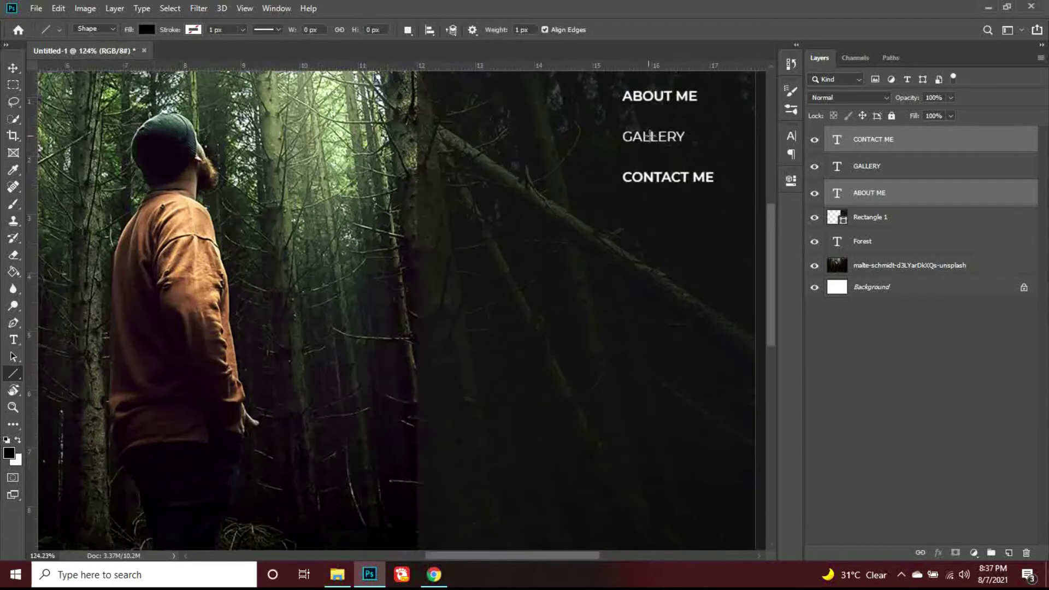
scroll(650, 135, up, 2)
click(920, 141)
drag(576, 146, 613, 145)
click(193, 29)
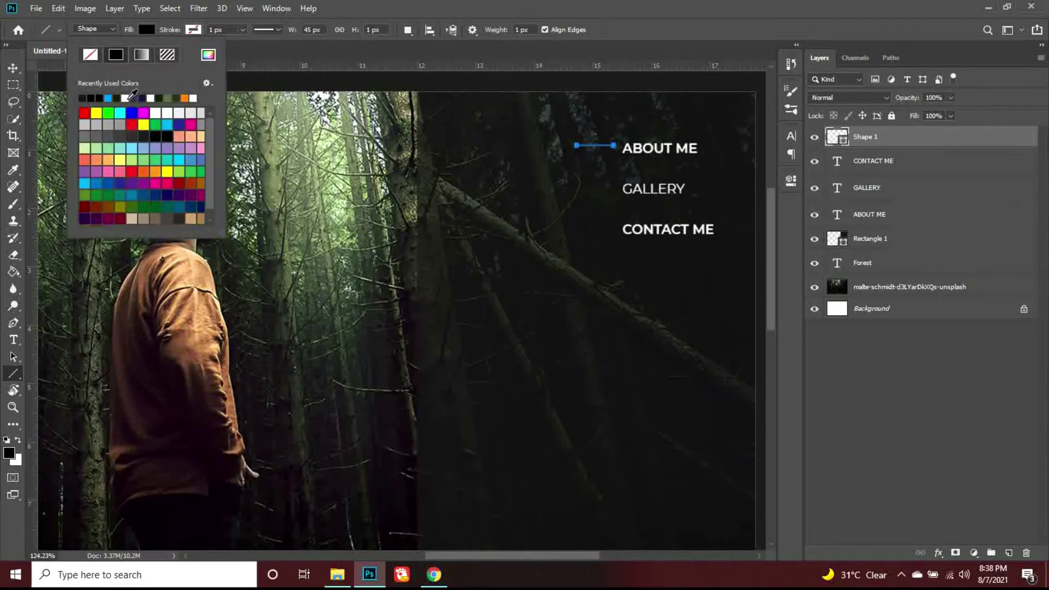
click(125, 98)
click(13, 68)
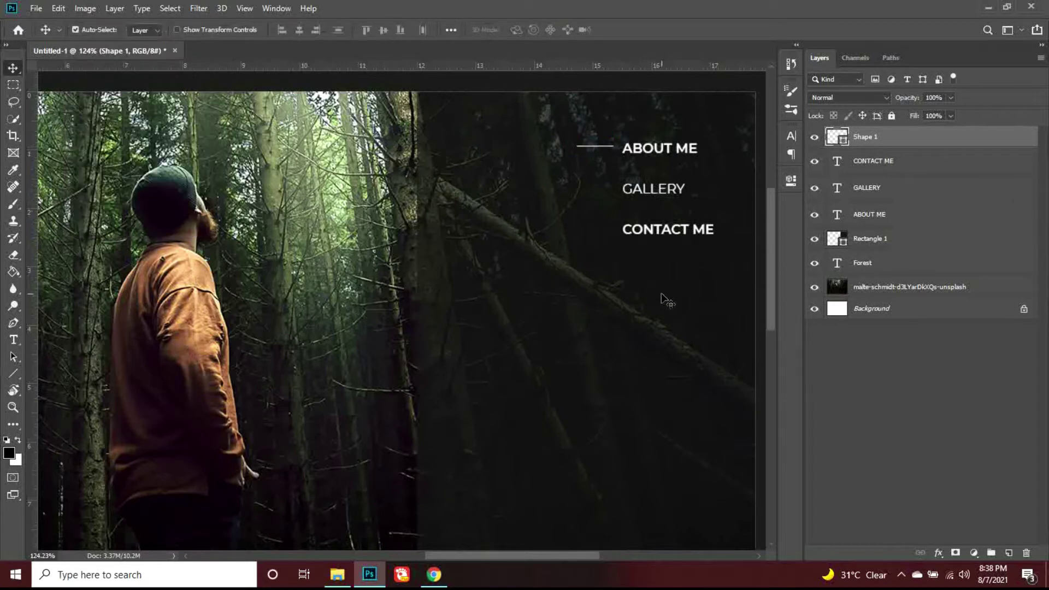
- Duplicate the white line twice, placing one copy beside GALLERY and one beside CONTACT ME
key(alt+shift+Down)
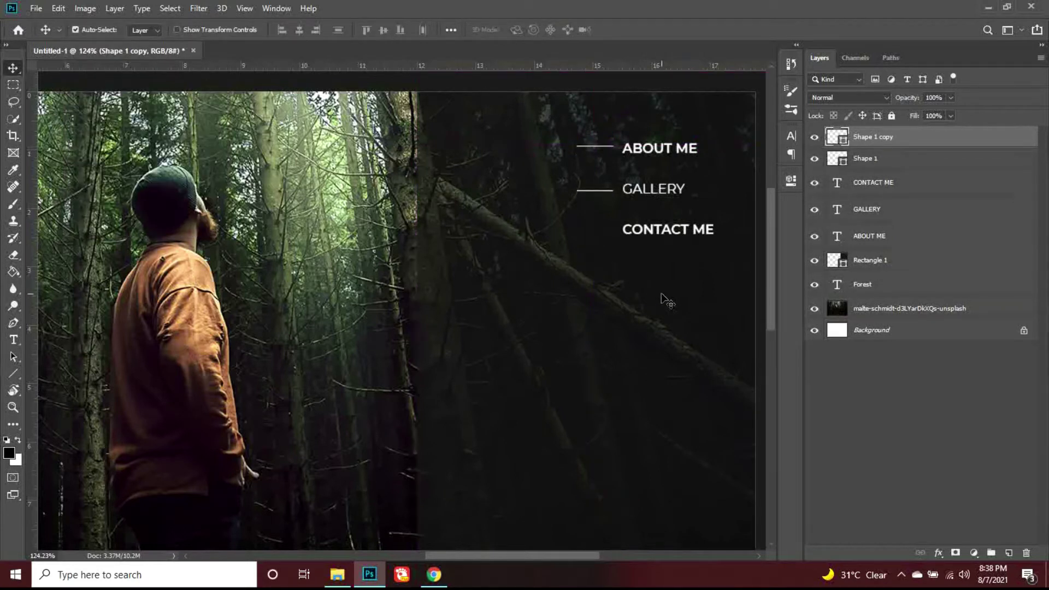
key(alt+shift+Down)
key(shift+Down)
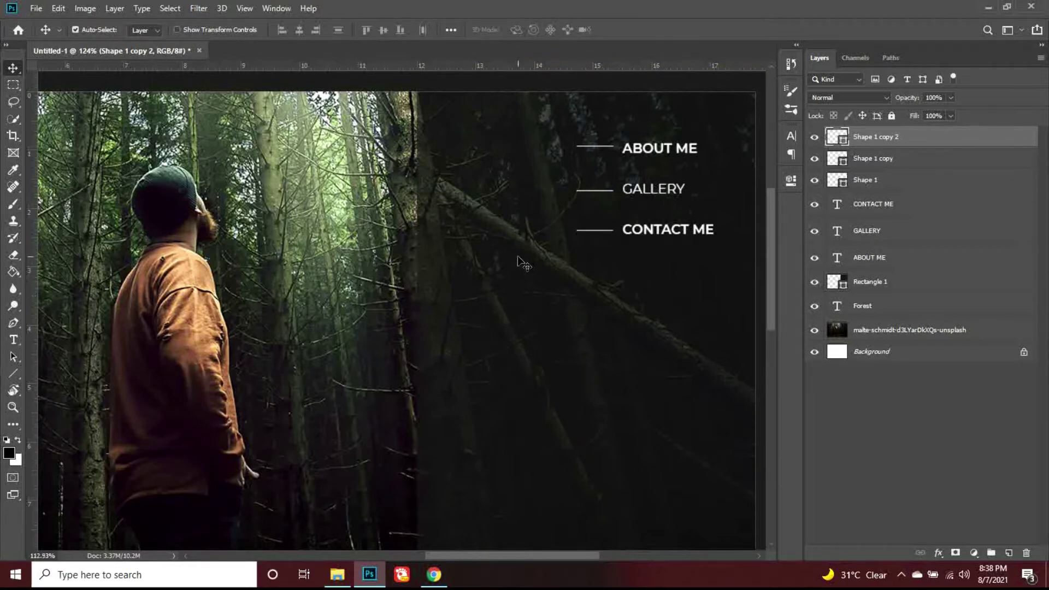
- Add the text "2021 Travelling Editorial" over the lower-left part of the forest photo
scroll(523, 264, down, 6)
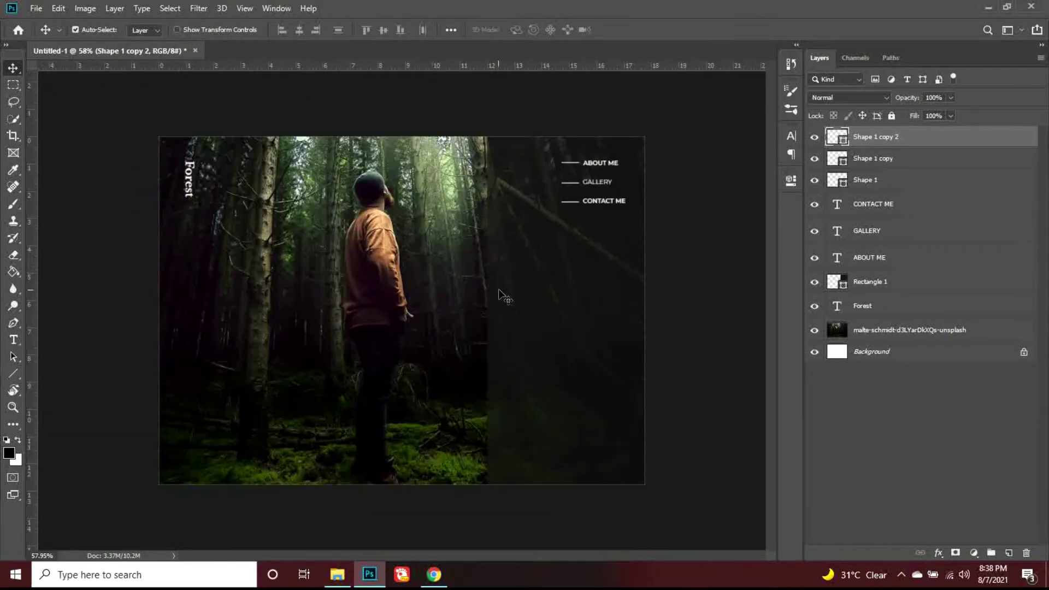
click(14, 339)
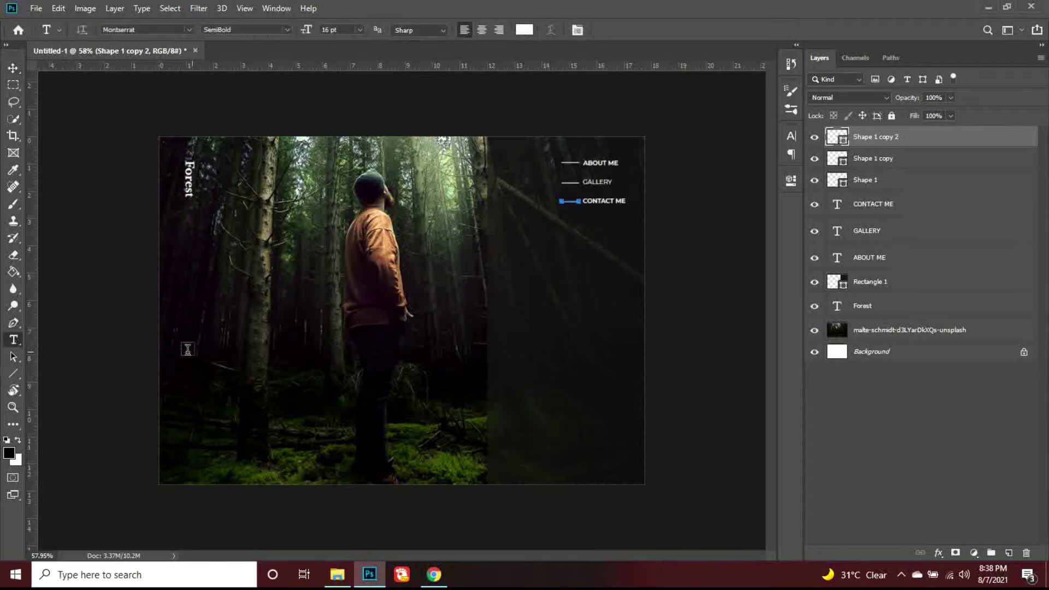
click(221, 357)
text(2021 Travelling Edit)
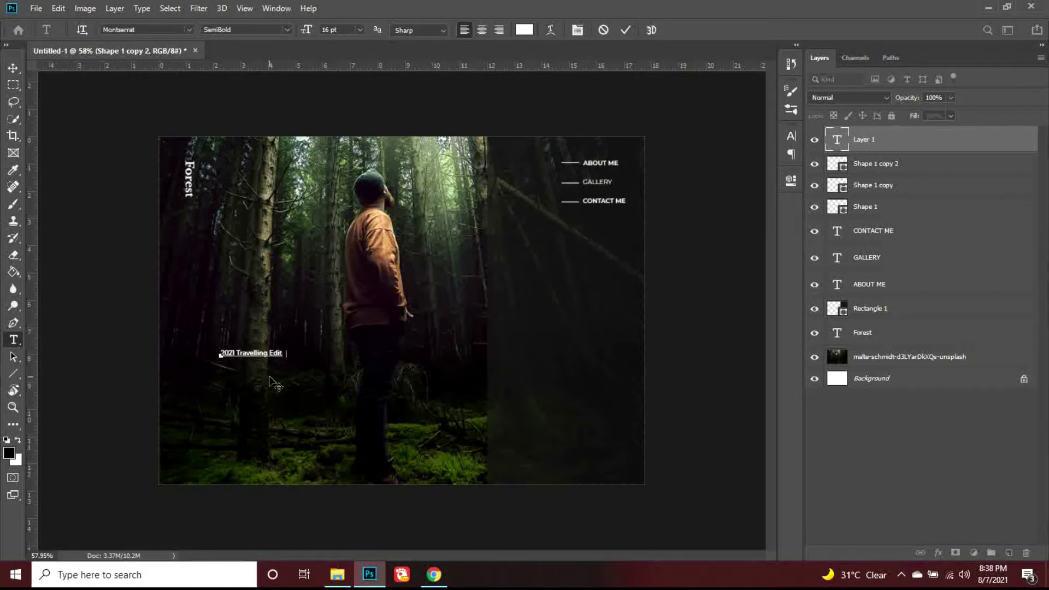
text(al)
- Set the 2021 Travelling Editorial text to 20 pt Montserrat Medium and move it slightly left and down
key(ctrl+a)
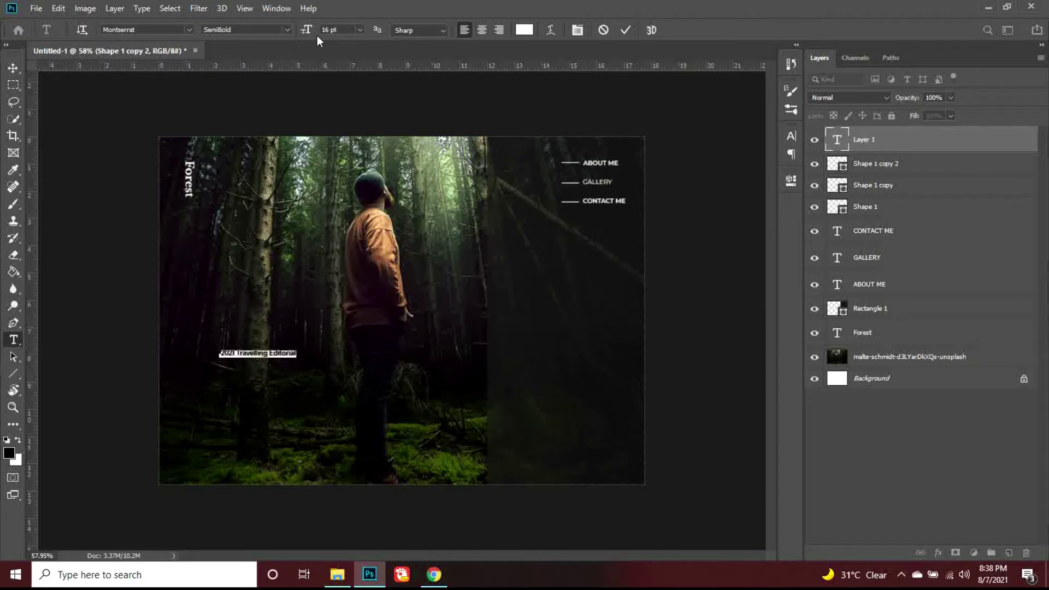
drag(317, 35, 334, 100)
click(269, 33)
scroll(269, 32, up, 2)
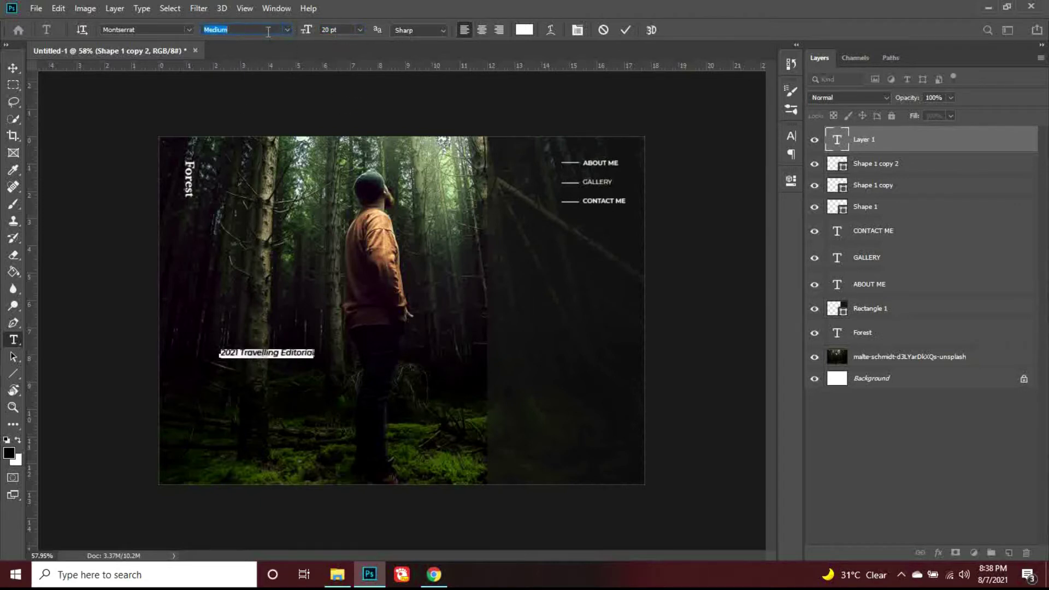
click(351, 31)
click(13, 68)
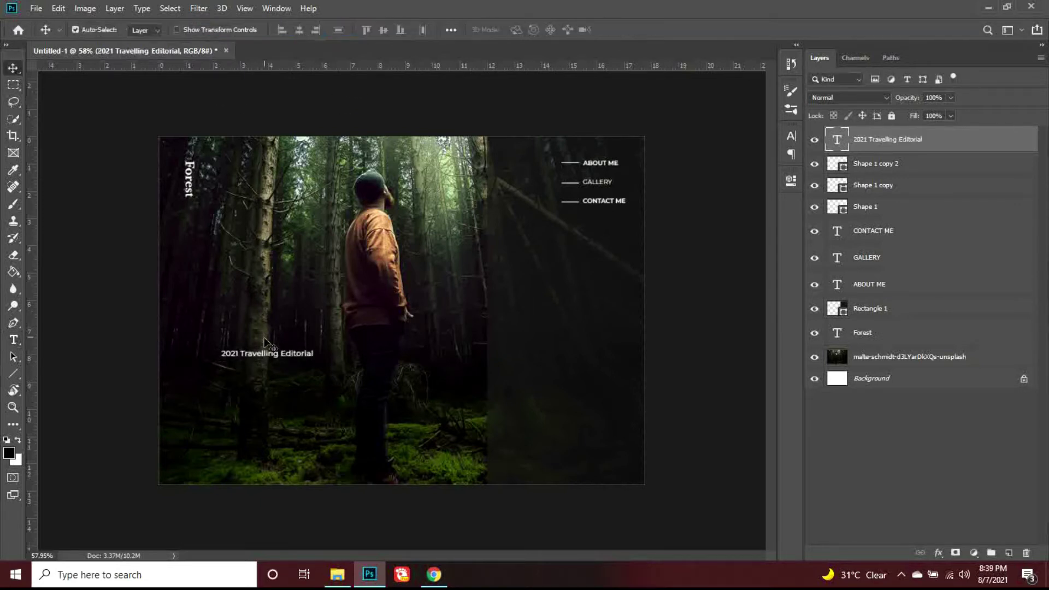
mouse_move(271, 356)
mouse_down()
mouse_move(253, 382)
mouse_move(253, 365)
mouse_up()
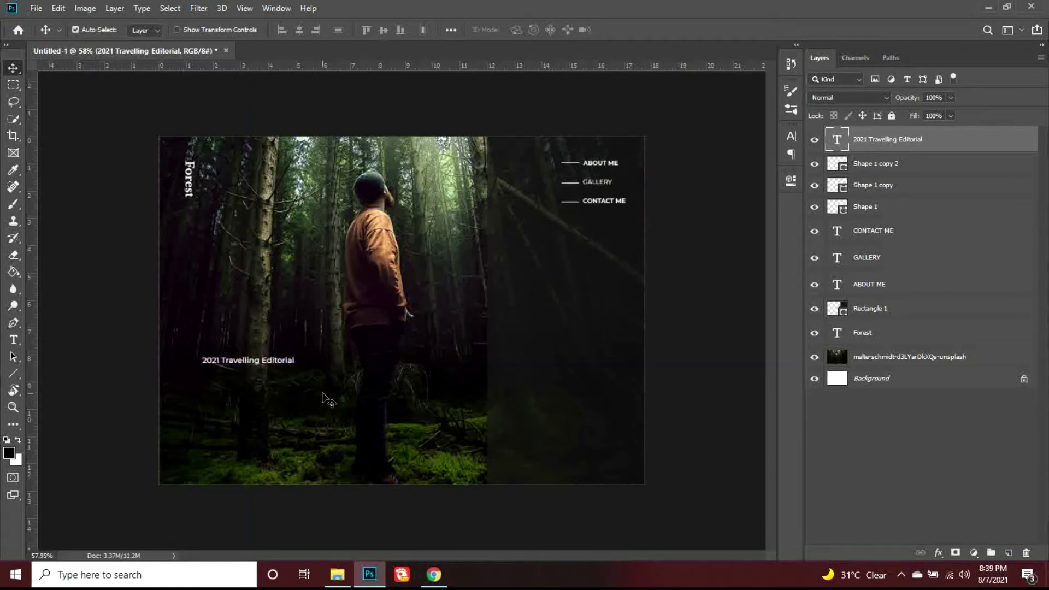
- Duplicate the 2021 Travelling Editorial text and place the copy directly below the original
key(ctrl+j)
key(shift+Down)
key(shift+Down)
key(shift+Down)
key(shift+Down)
key(shift+Down)
key(shift+Down)
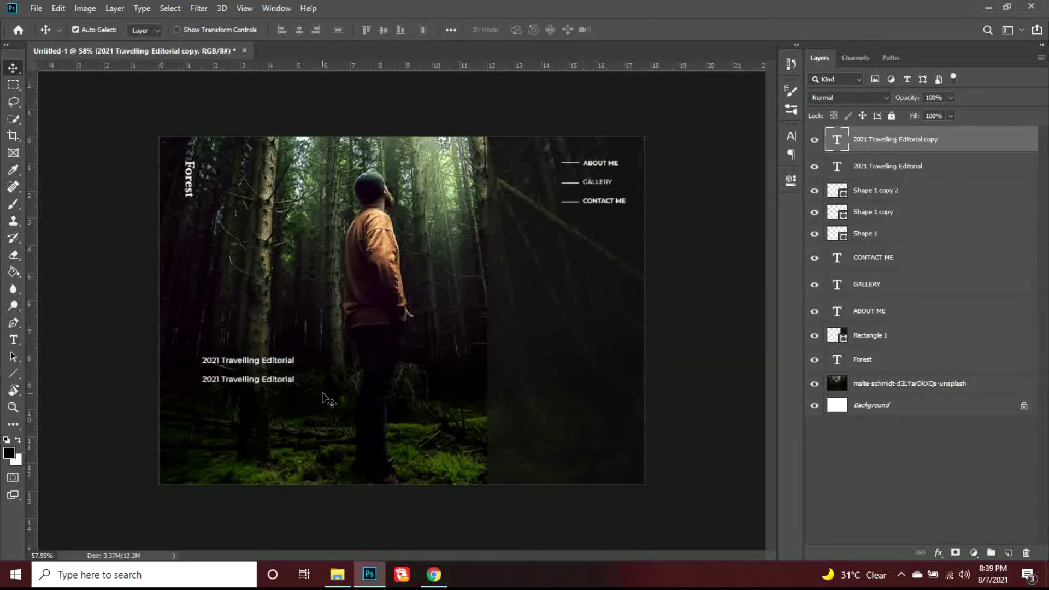
- Replace the lower copy's text with "FOREST"
key(t)
triple_click(276, 378)
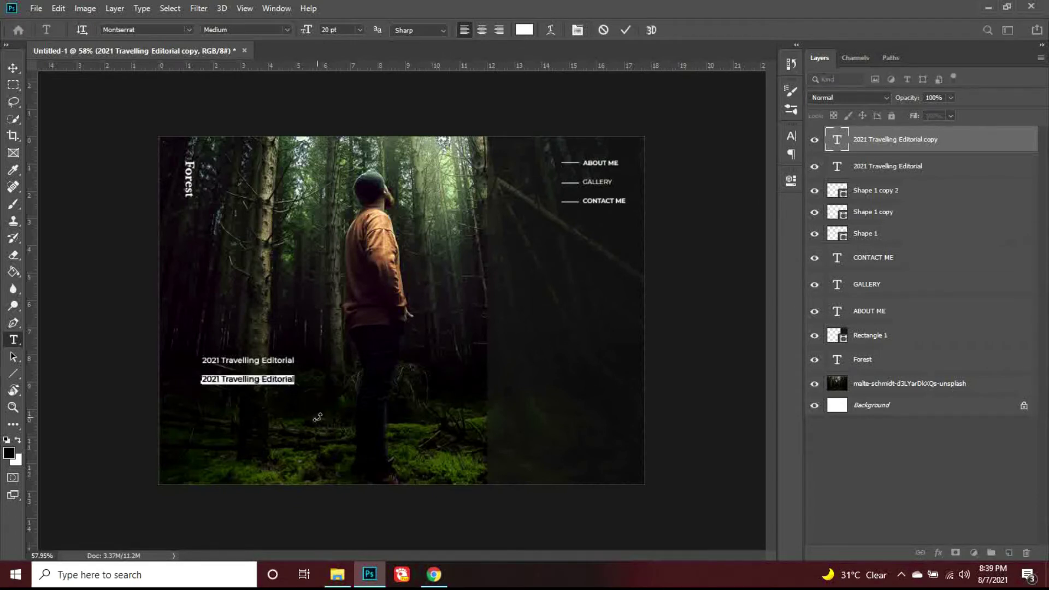
text(EST)
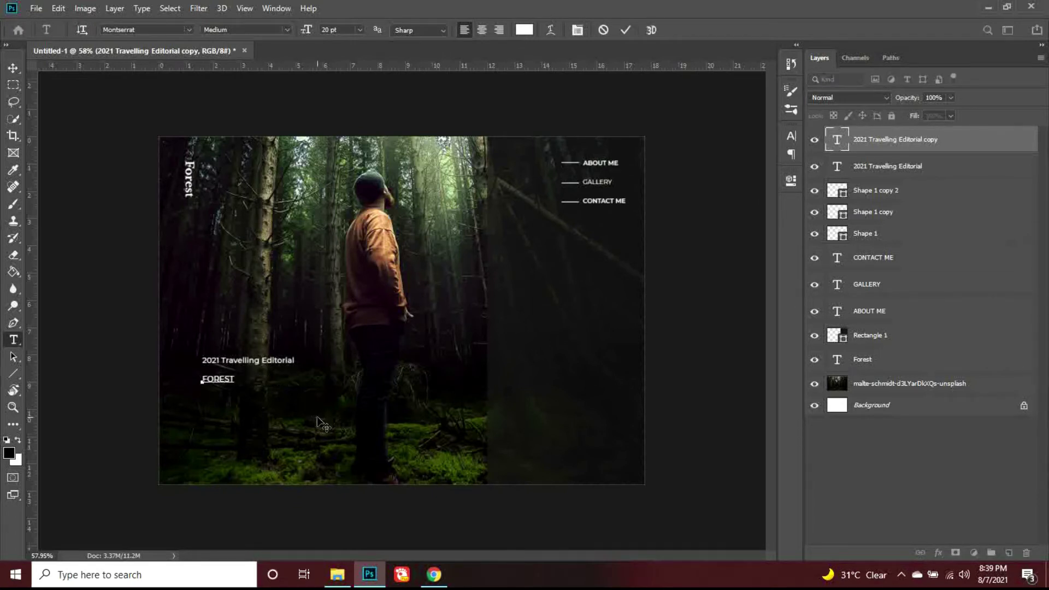
- Change the large-heading text FOREST to a GT typeface
key(ctrl+a)
click(172, 28)
text(G)
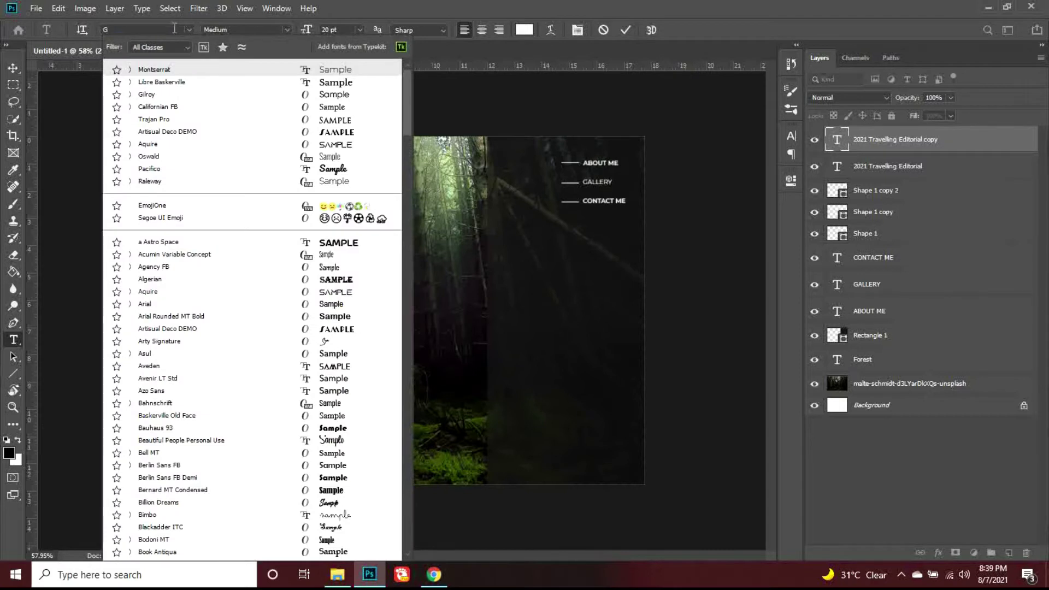
text(T)
click(183, 67)
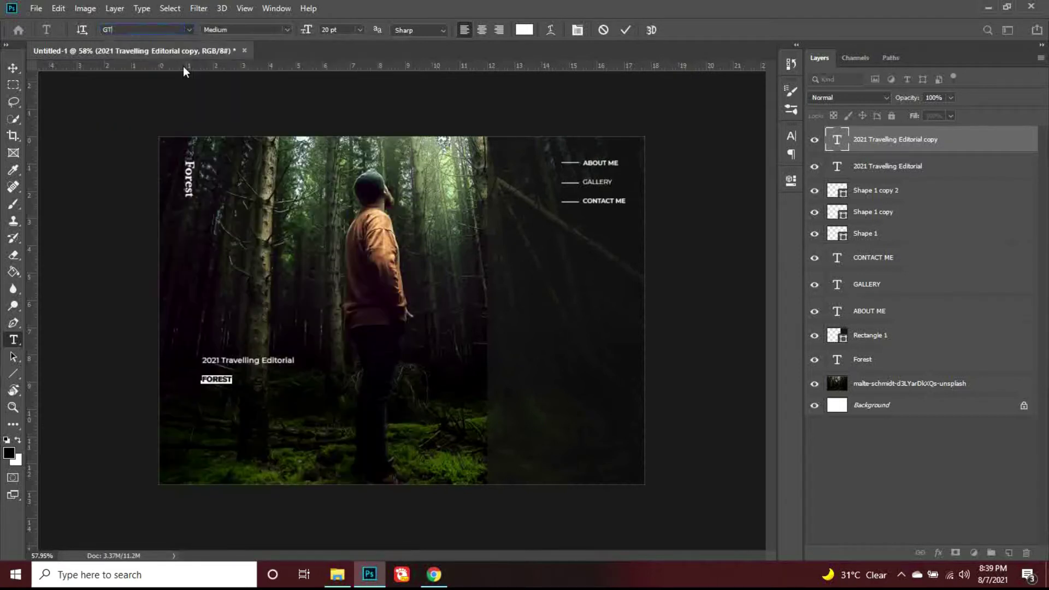
click(14, 69)
- Scale the FOREST text up to about 686% and align its left edge beneath 2021 Travelling Editorial
key(ctrl+t)
drag(233, 385, 407, 458)
drag(352, 416, 351, 404)
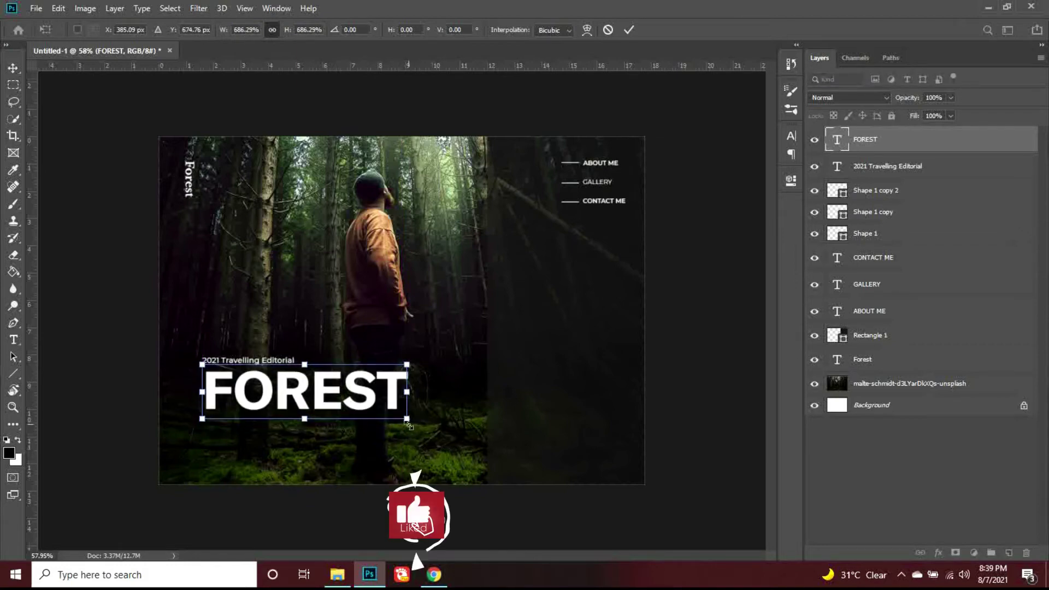
key(Return)
scroll(277, 346, up, 8)
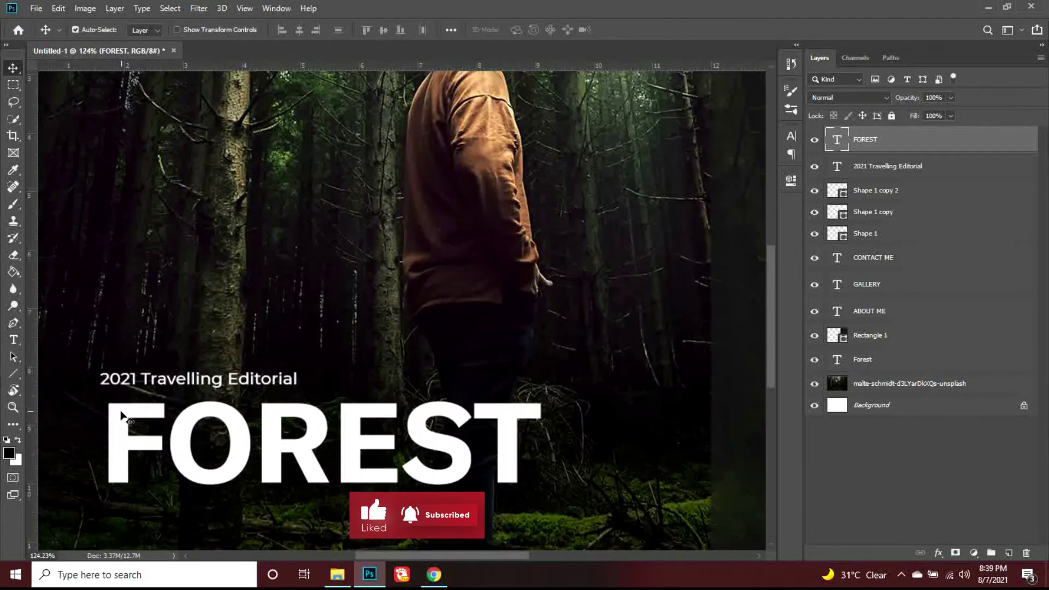
drag(121, 416, 113, 413)
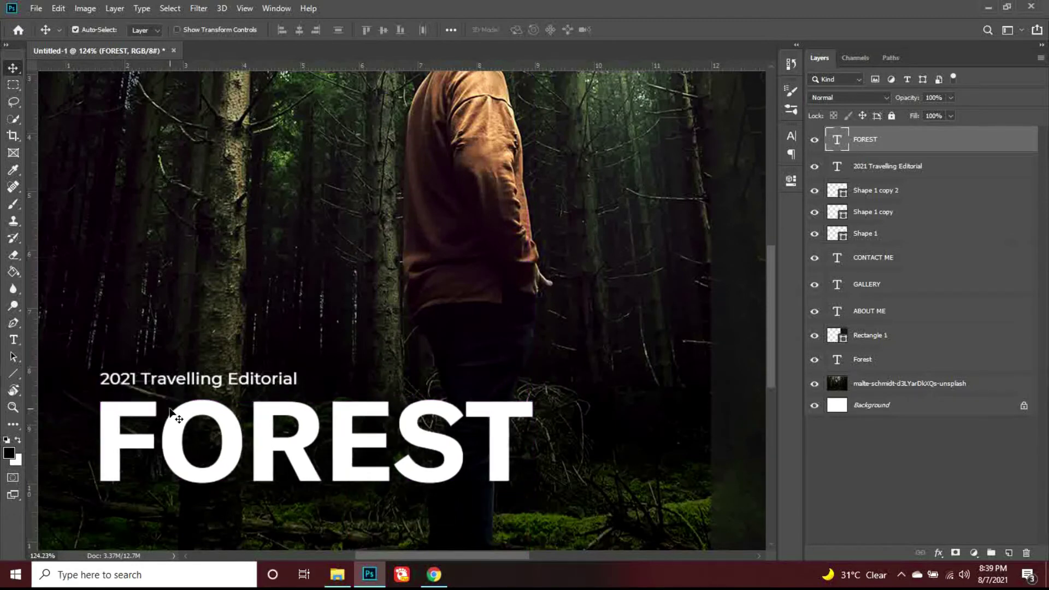
- Place the Pngtree grass image from the Beautiful Forest Website Design folder over the FOREST text
scroll(235, 419, down, 6)
click(337, 574)
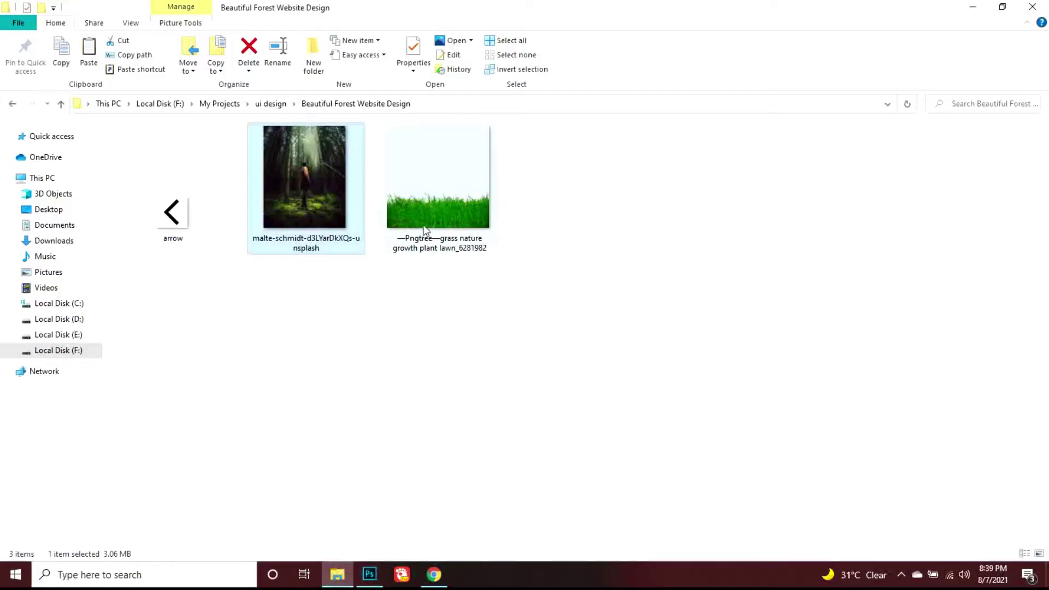
drag(423, 224, 286, 432)
key(Return)
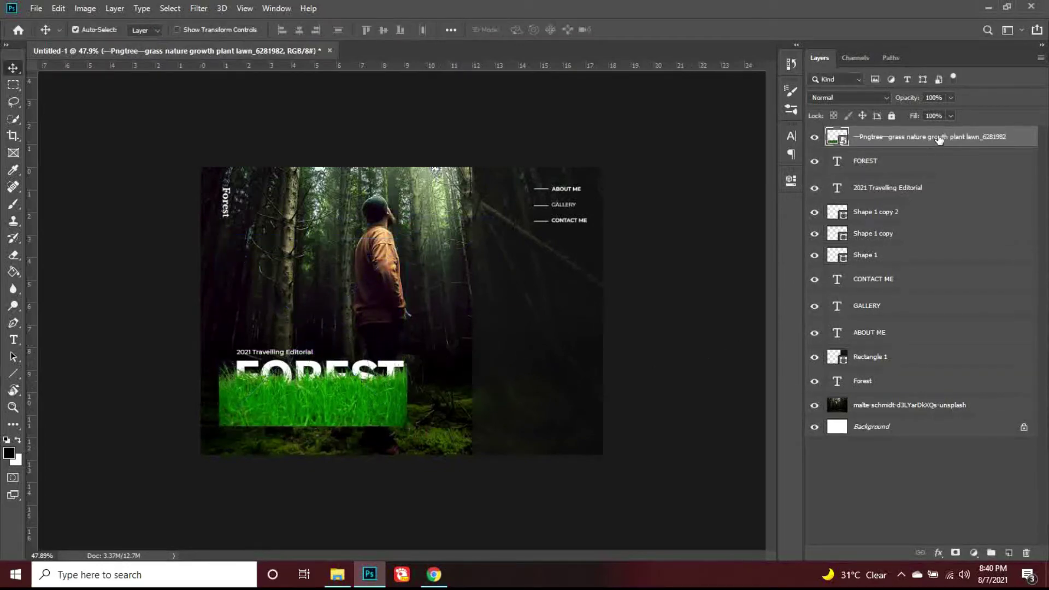
- Clip the grass image to the FOREST text and transform it so the blades fill the lower part of the letters
right_click(938, 140)
click(827, 290)
key(ctrl+t)
scroll(367, 434, up, 2)
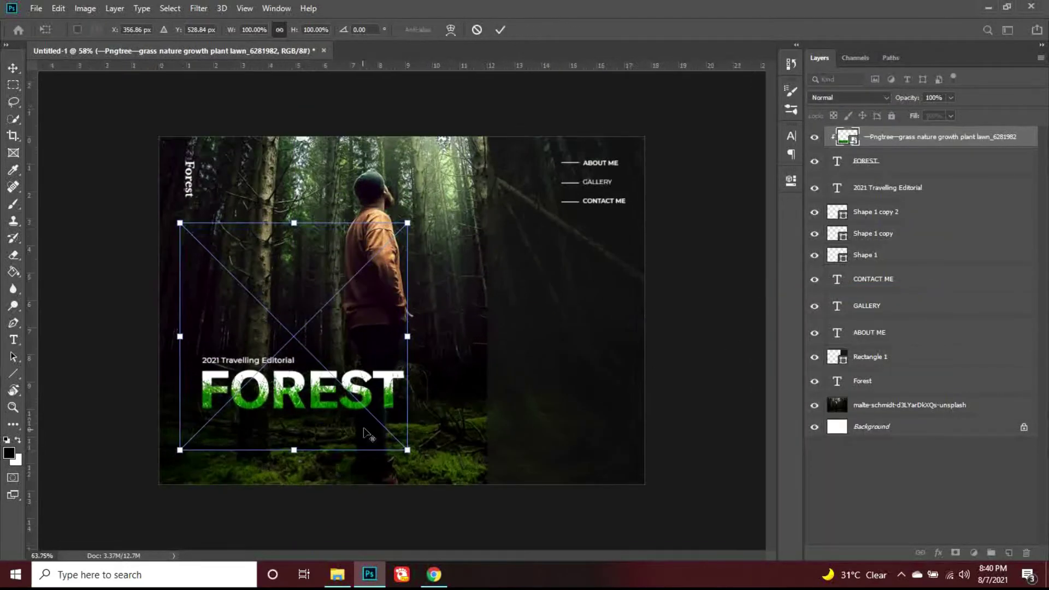
scroll(367, 434, up, 3)
drag(429, 508, 410, 421)
key(Return)
- Scale the grass, FOREST and 2021 Travelling Editorial layers together to about 92% and nudge them left
scroll(534, 387, down, 3)
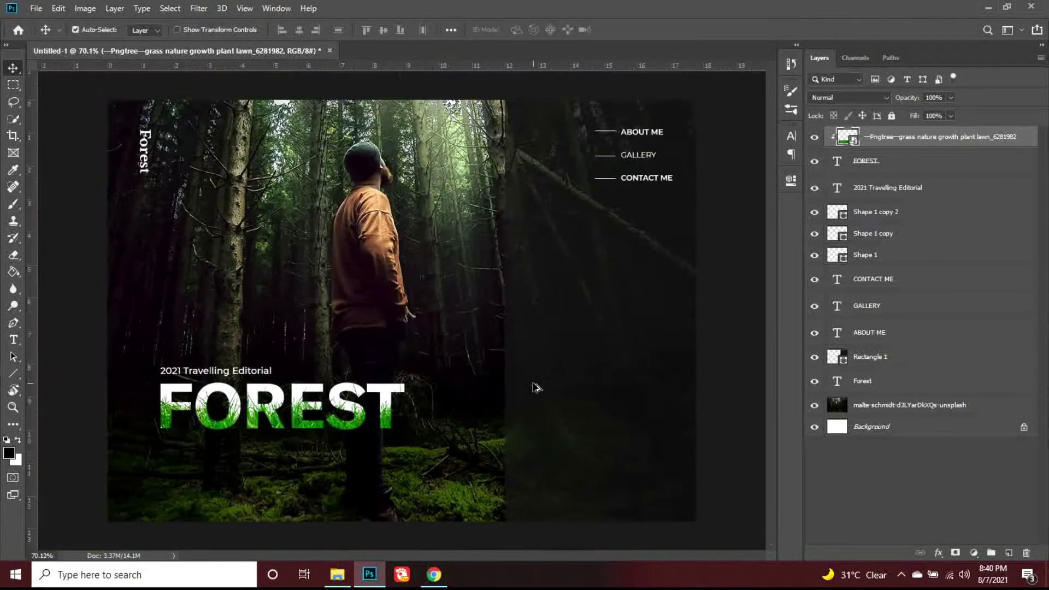
shift+click(886, 195)
key(ctrl+t)
drag(411, 459, 395, 444)
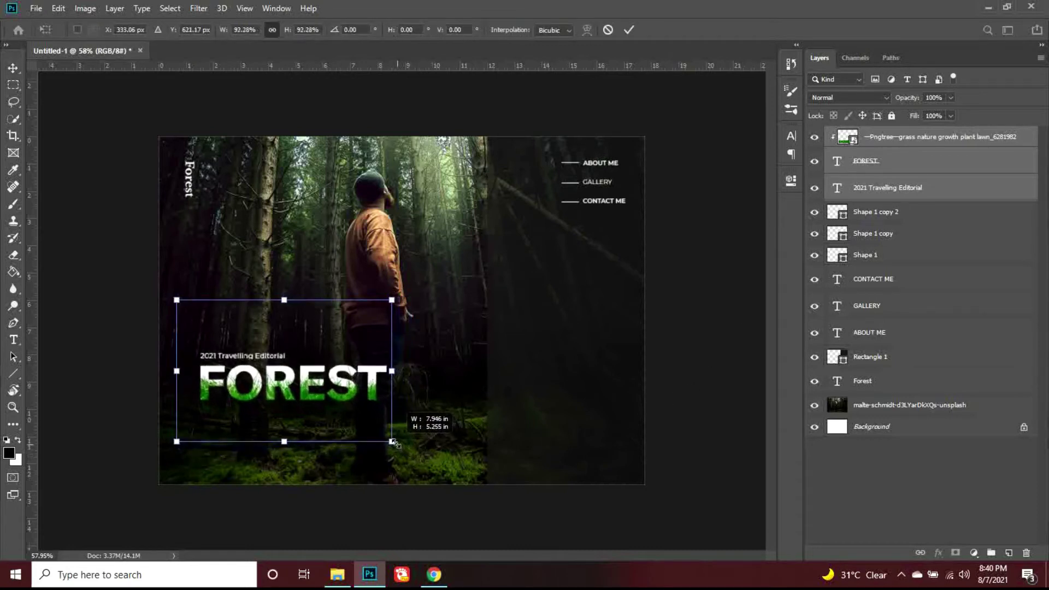
key(Return)
key(shift+Left)
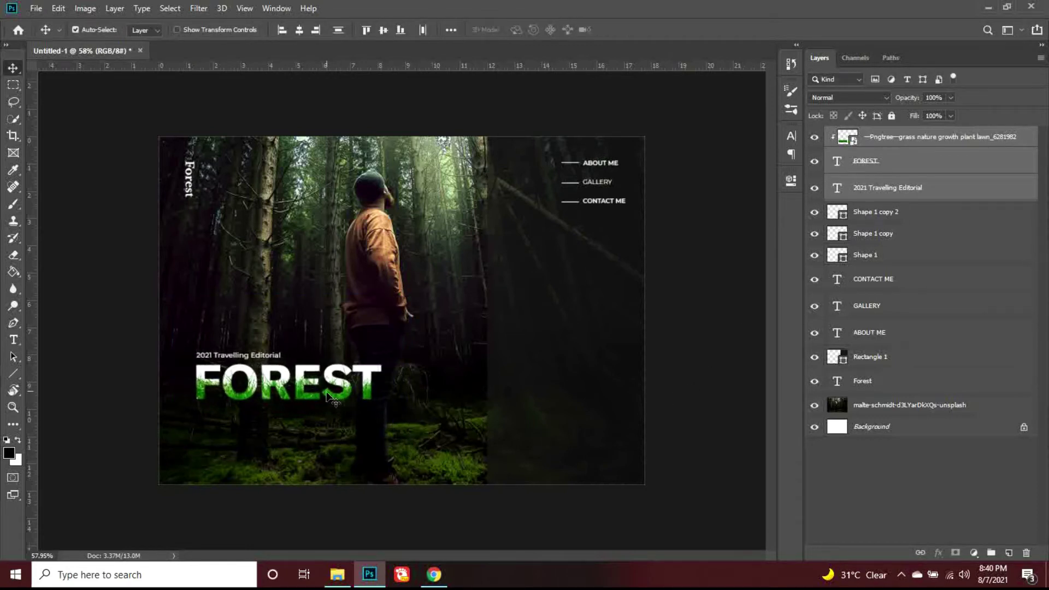
- Shift the headline group slightly left and add a Montserrat Medium line below FOREST reading "I am" plus the photographer's full name
mouse_move(349, 391)
mouse_down()
mouse_move(336, 389)
mouse_move(358, 394)
mouse_up()
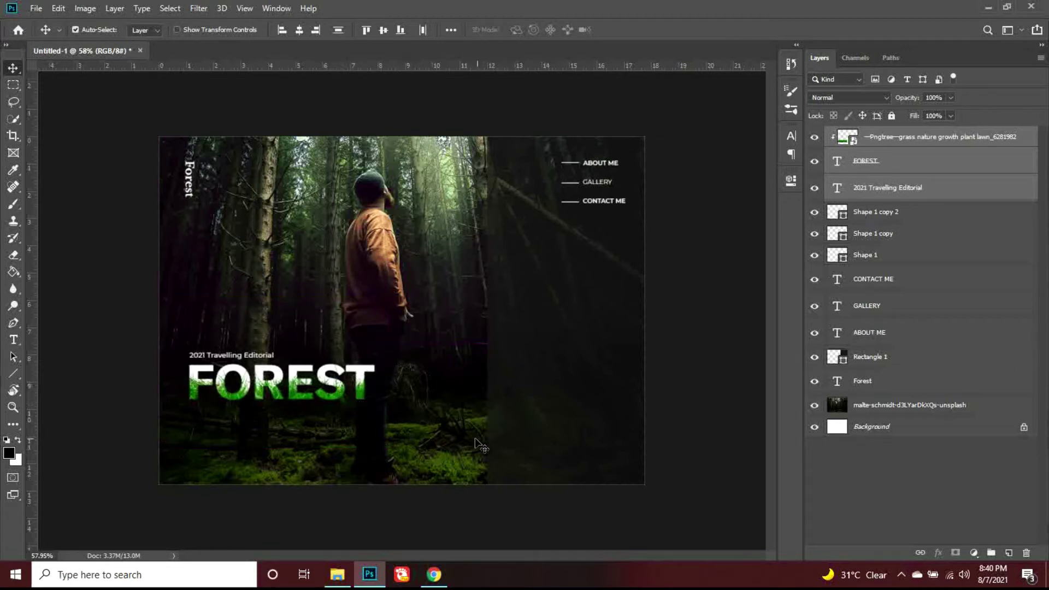
key(t)
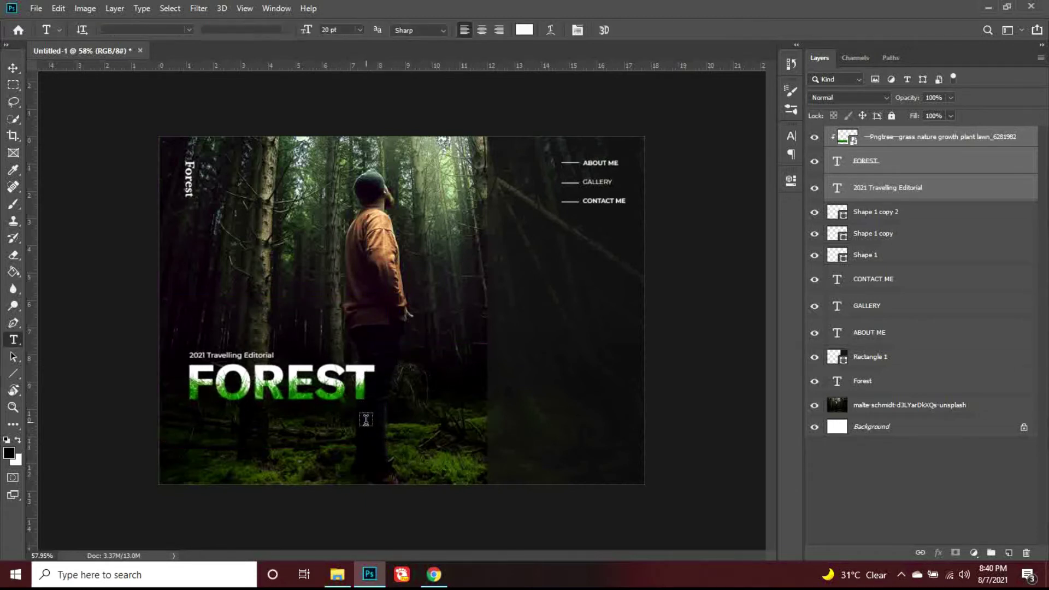
click(366, 420)
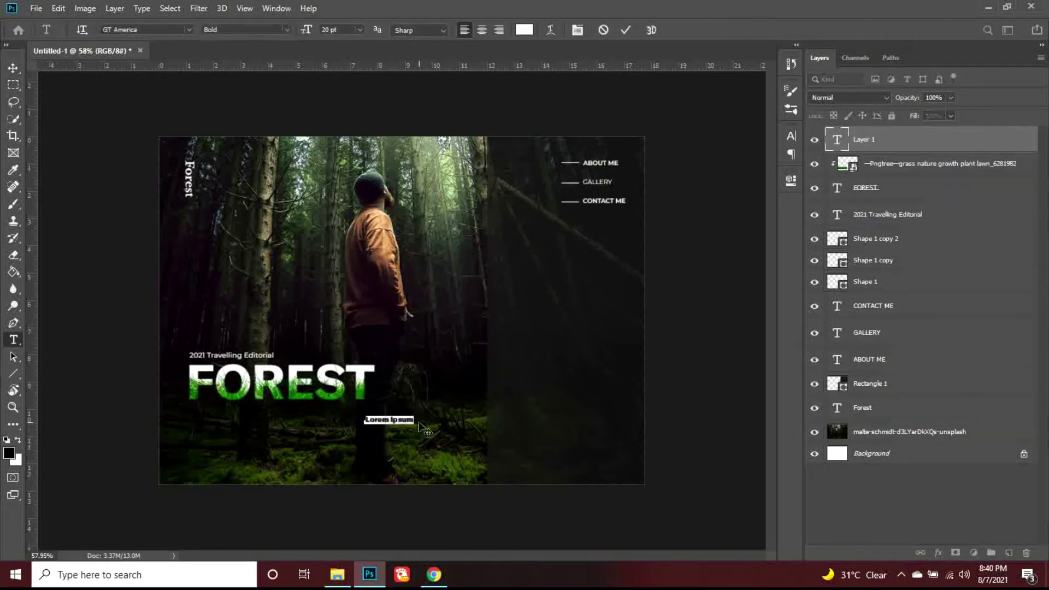
click(146, 30)
text(MONT)
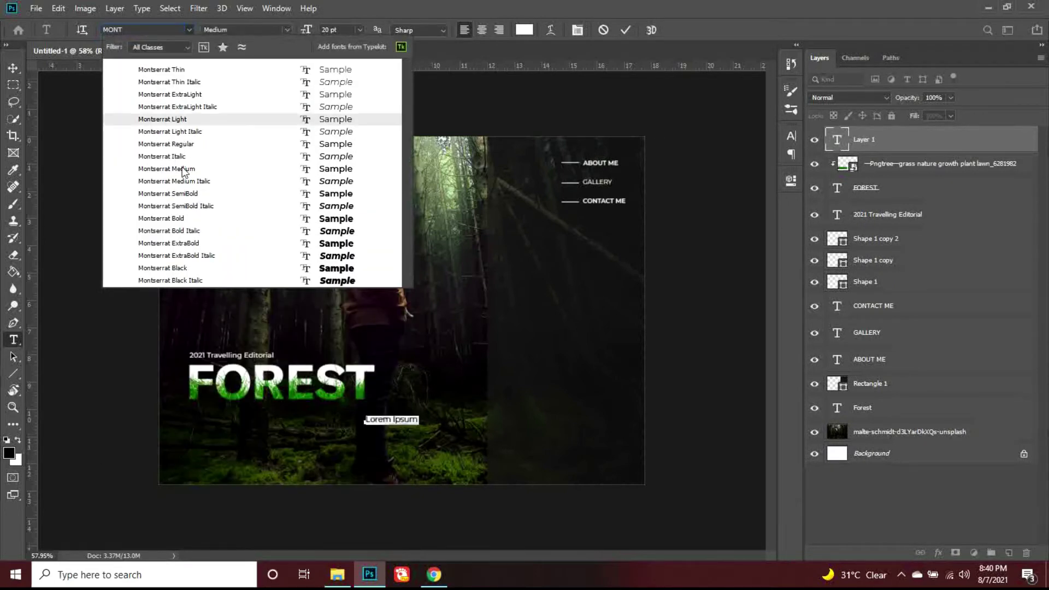
click(180, 169)
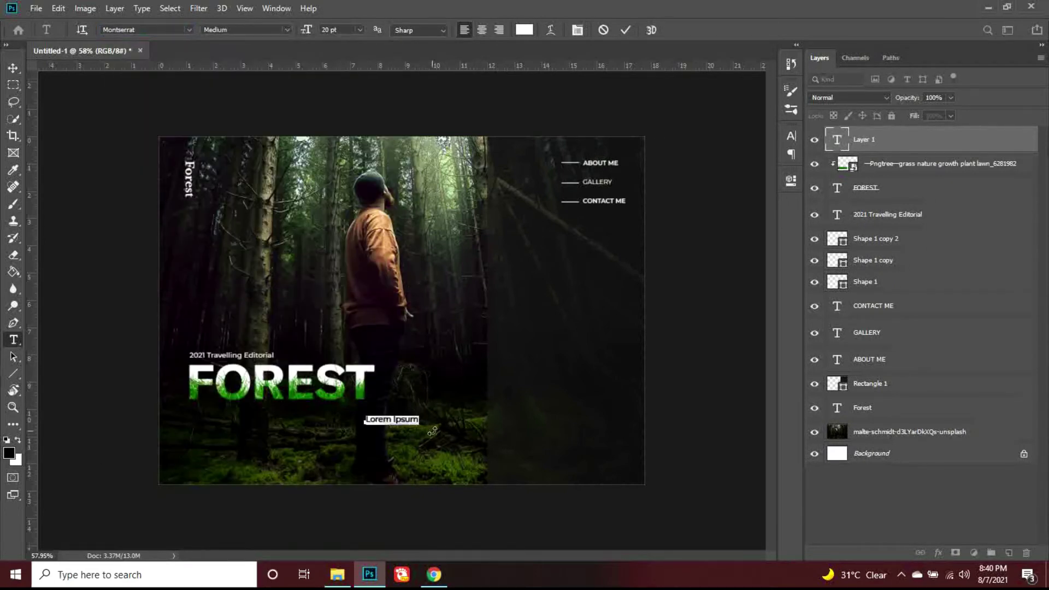
text(A)
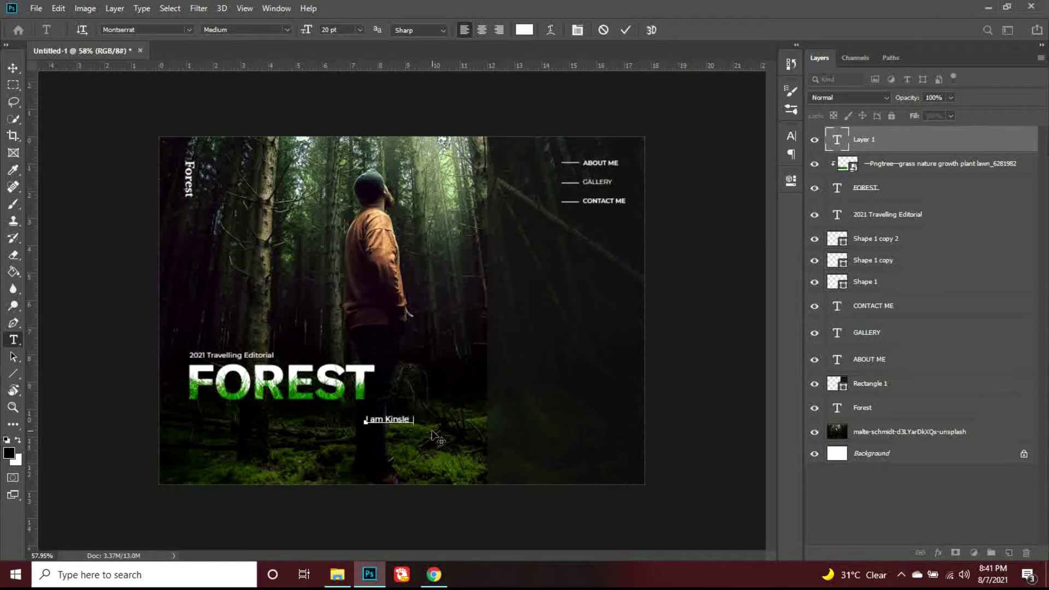
text(Avilia)
- Set the photographer's name line to 21 pt and Montserrat SemiBold
key(ctrl+t)
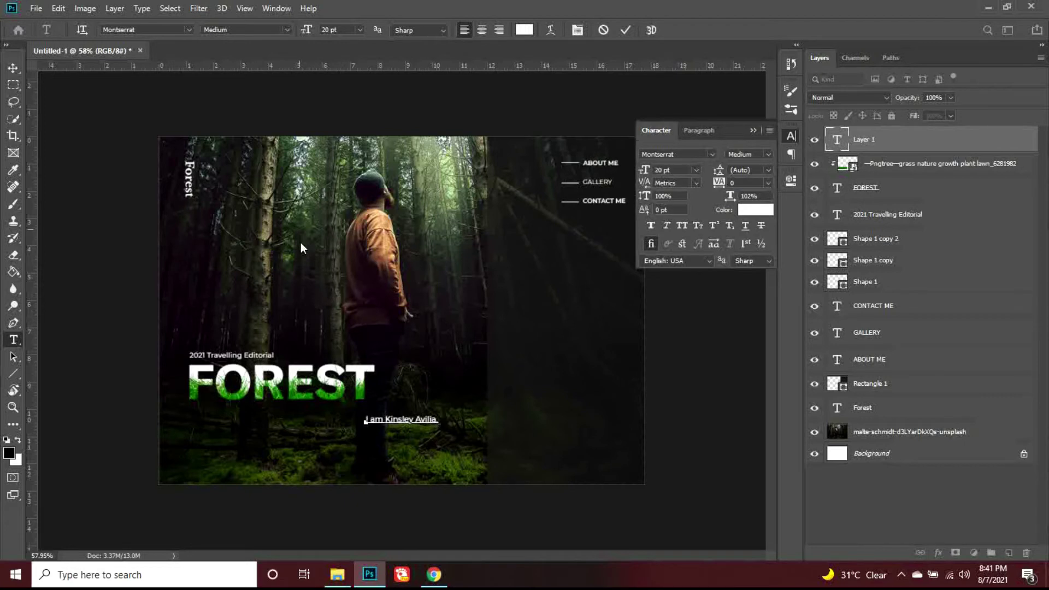
click(753, 130)
key(ctrl+a)
key(Down)
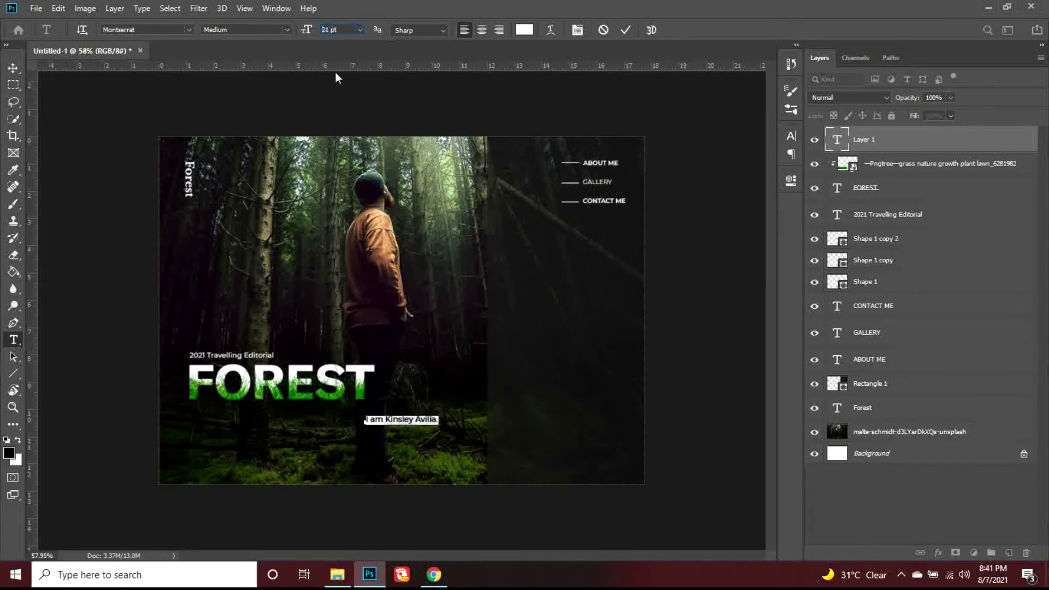
key(Up)
click(254, 31)
key(Down)
key(Down)
click(13, 68)
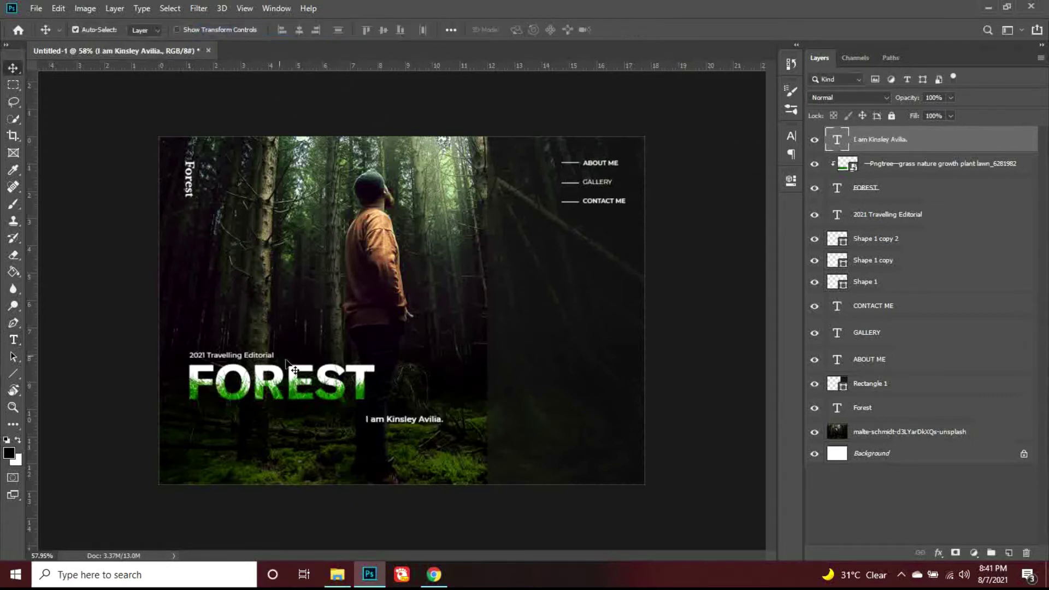
- Add the two-line text "A freelance photographer and videographer." directly beneath the photographer's name line
key(t)
click(366, 436)
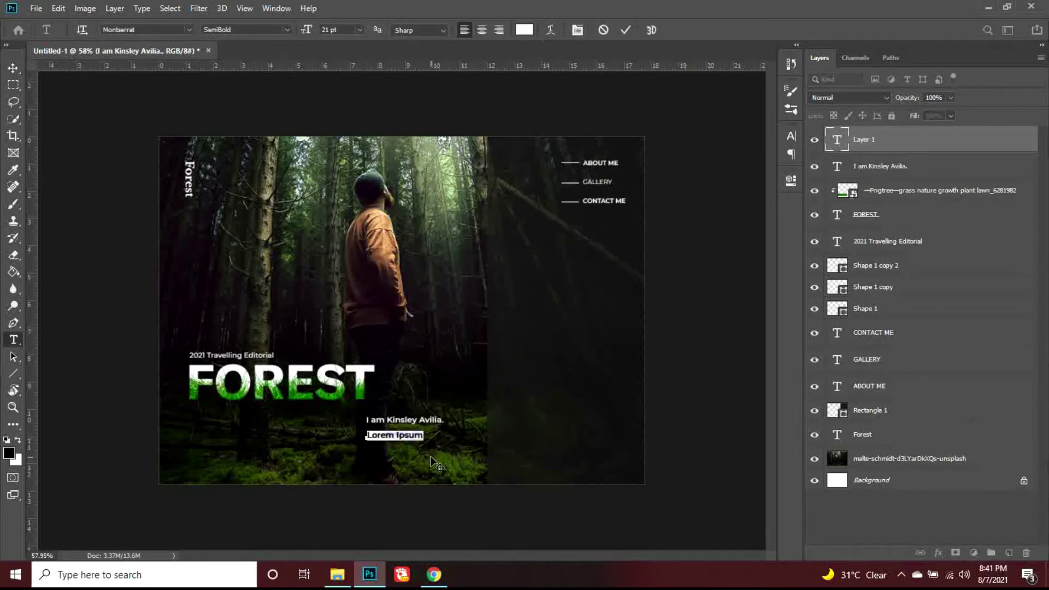
text(Afr)
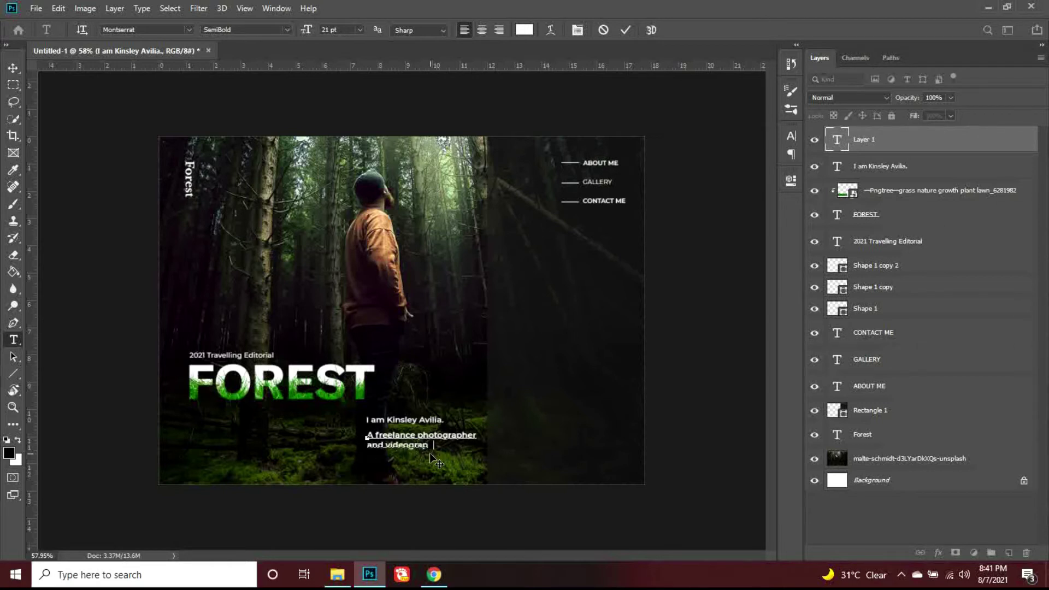
- Change the freelance photographer text to the Medium weight and make its font size slightly smaller
key(ctrl+a)
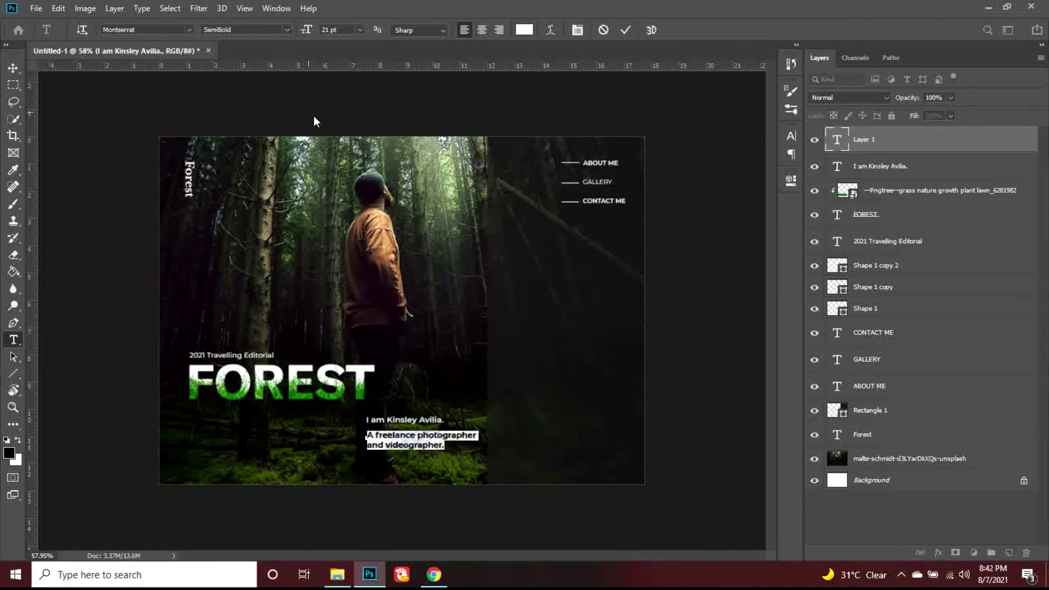
click(273, 30)
scroll(273, 30, up, 2)
click(333, 31)
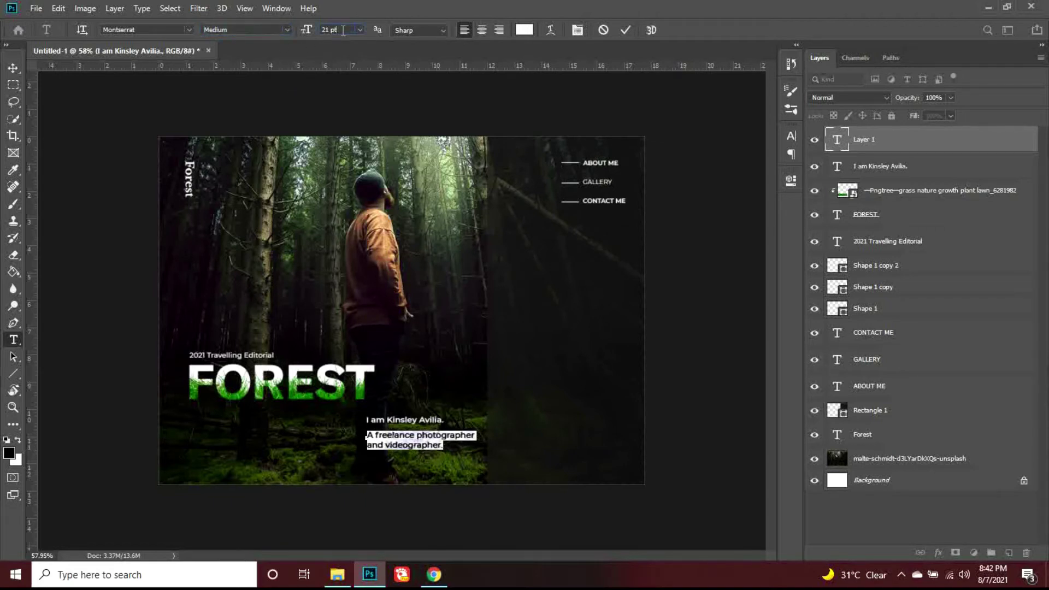
scroll(333, 31, down, 1)
click(13, 68)
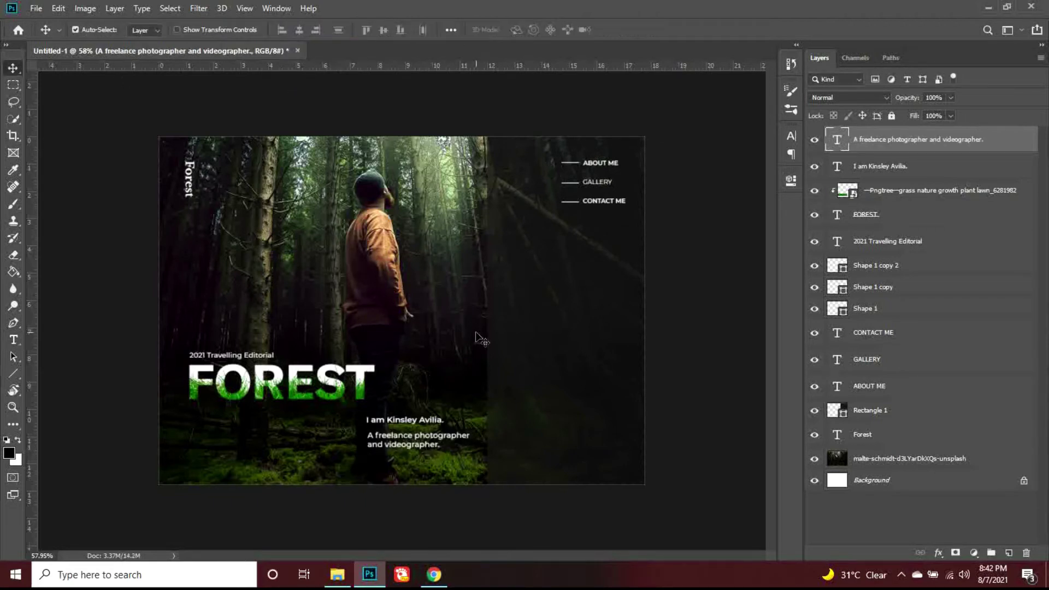
- Tighten the gap between the name line and the freelance photographer text and move both down slightly
ctrl+click(875, 172)
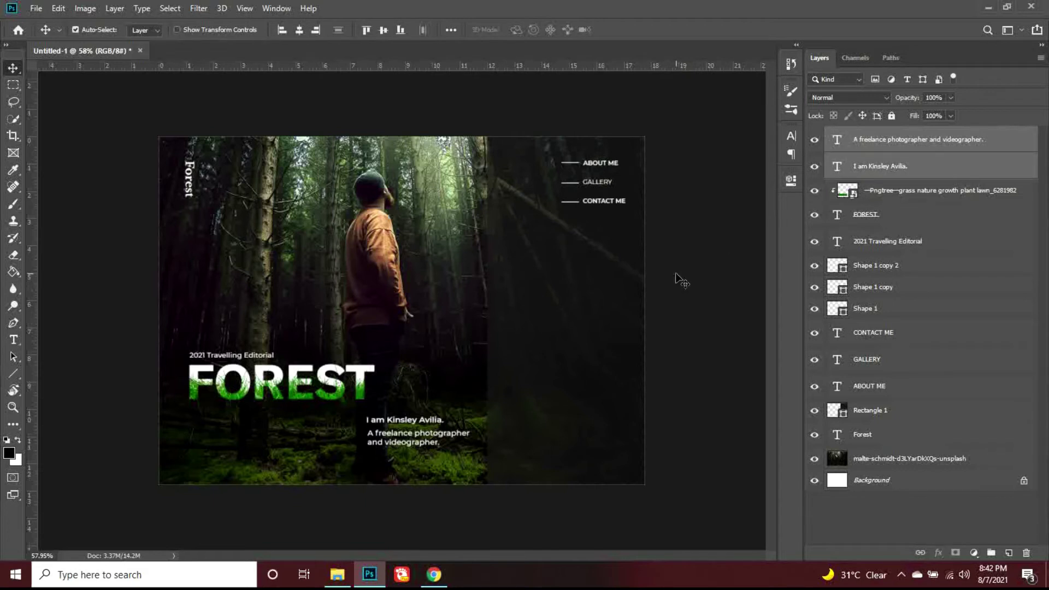
key(shift+Down)
key(shift+Down)
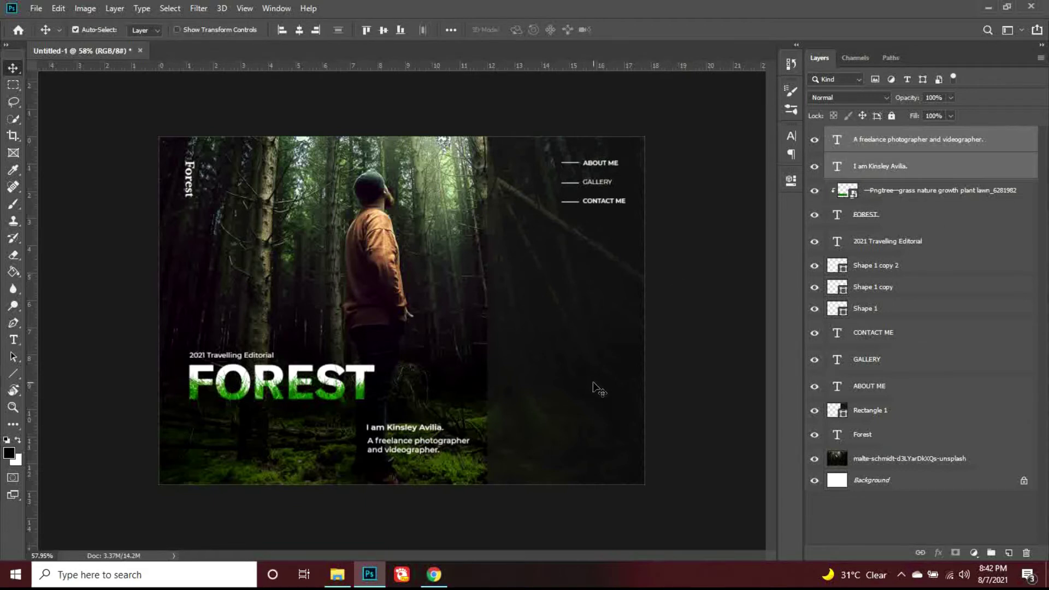
- Draw a circle about 53 px wide above 2021 Travelling Editorial near the photo's left edge
scroll(454, 389, down, 2)
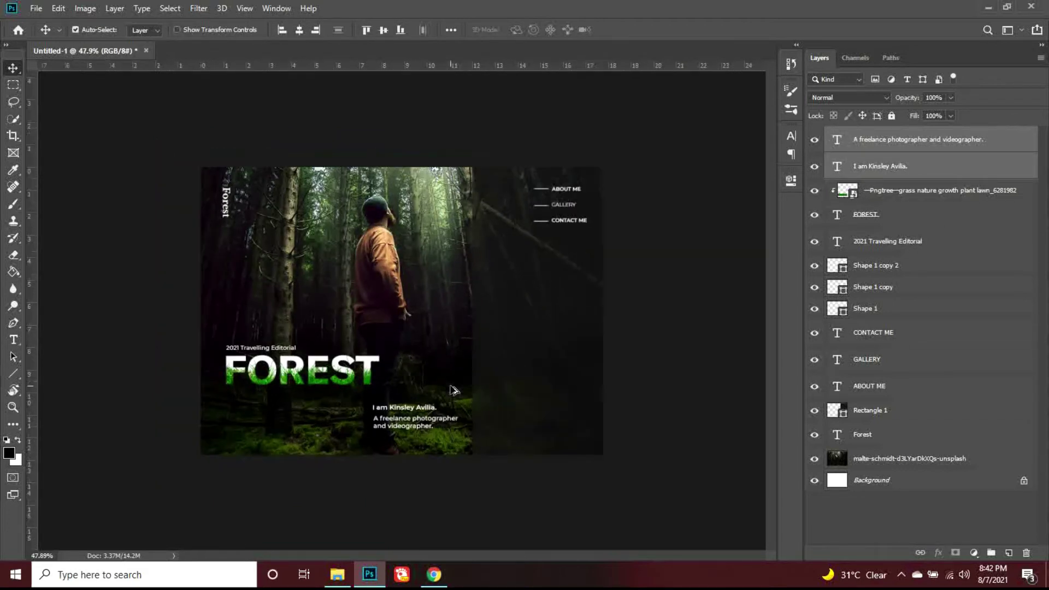
scroll(261, 341, up, 4)
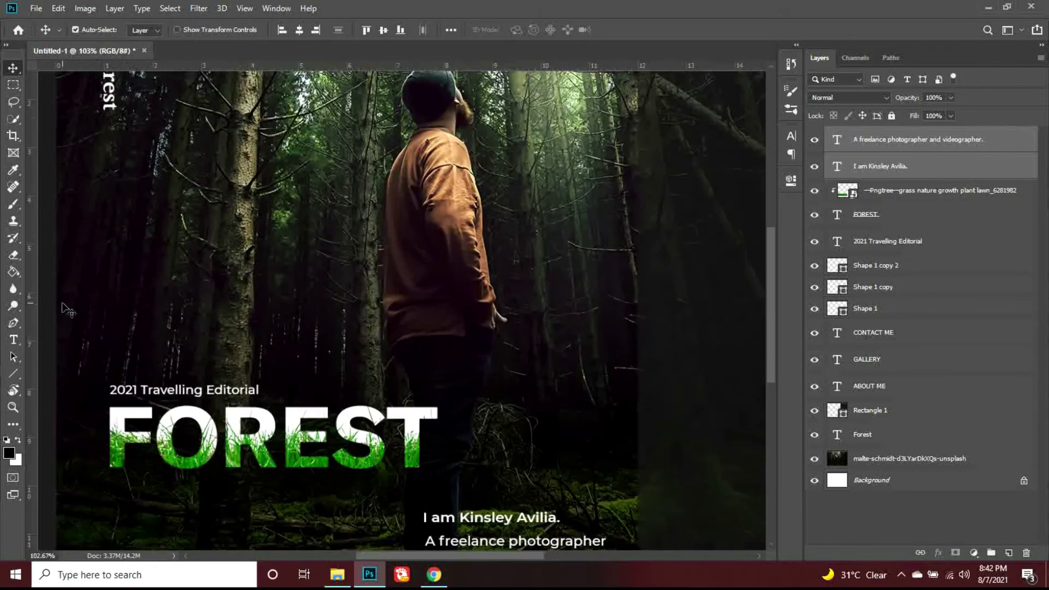
click(13, 376)
right_click(15, 379)
click(55, 387)
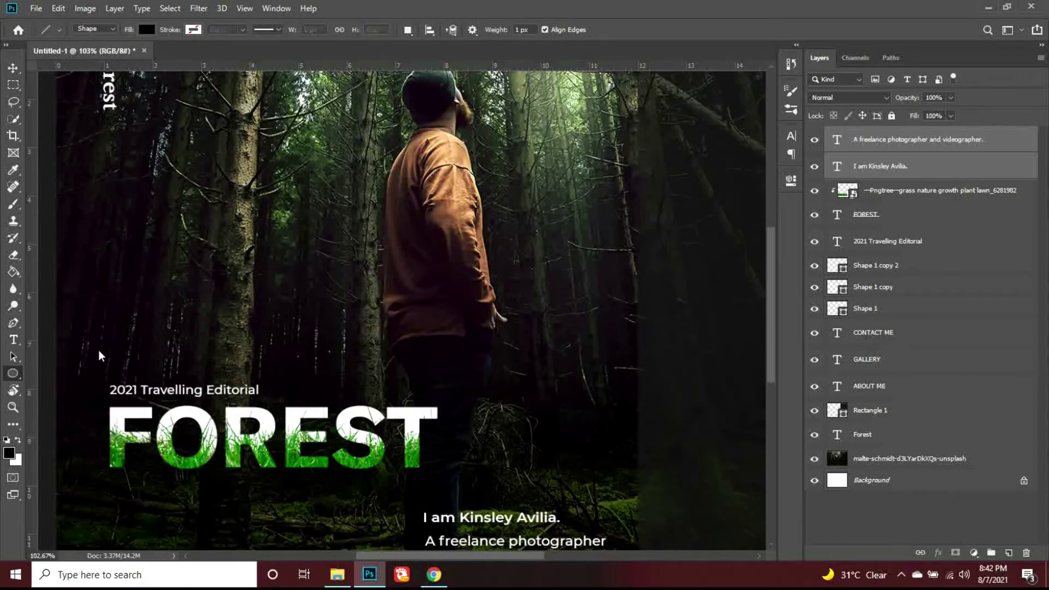
drag(94, 283, 128, 326)
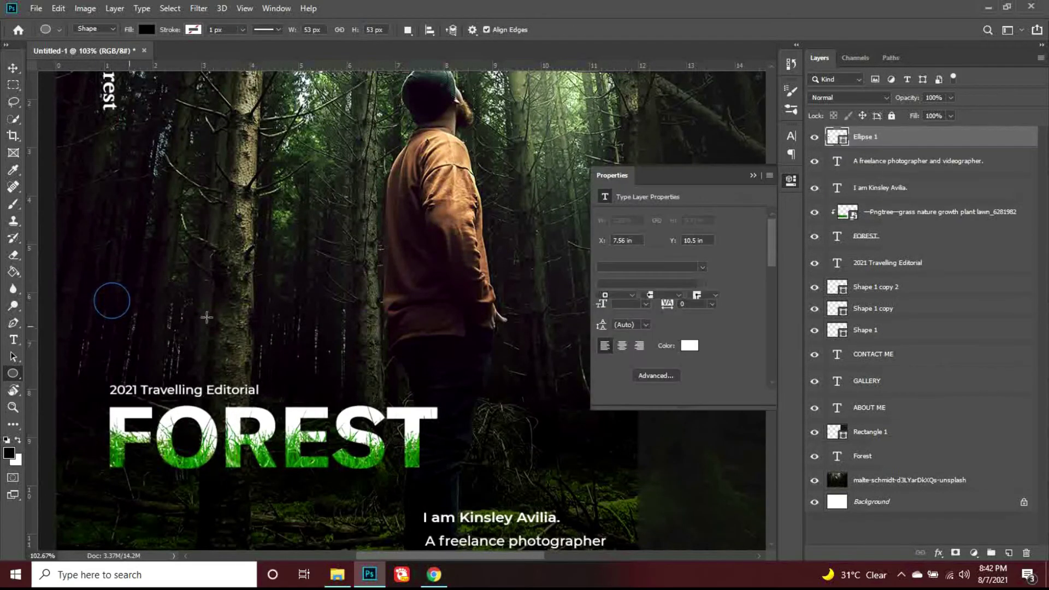
- Fill the small circle with dark grey and move it about 10 px right
click(603, 278)
click(732, 305)
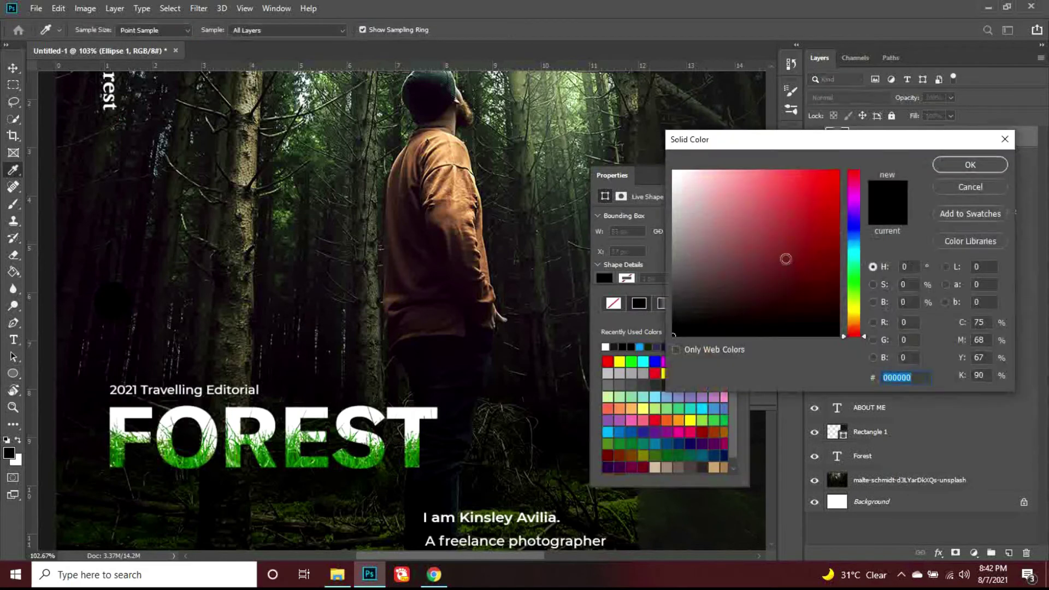
drag(689, 307, 669, 301)
click(956, 166)
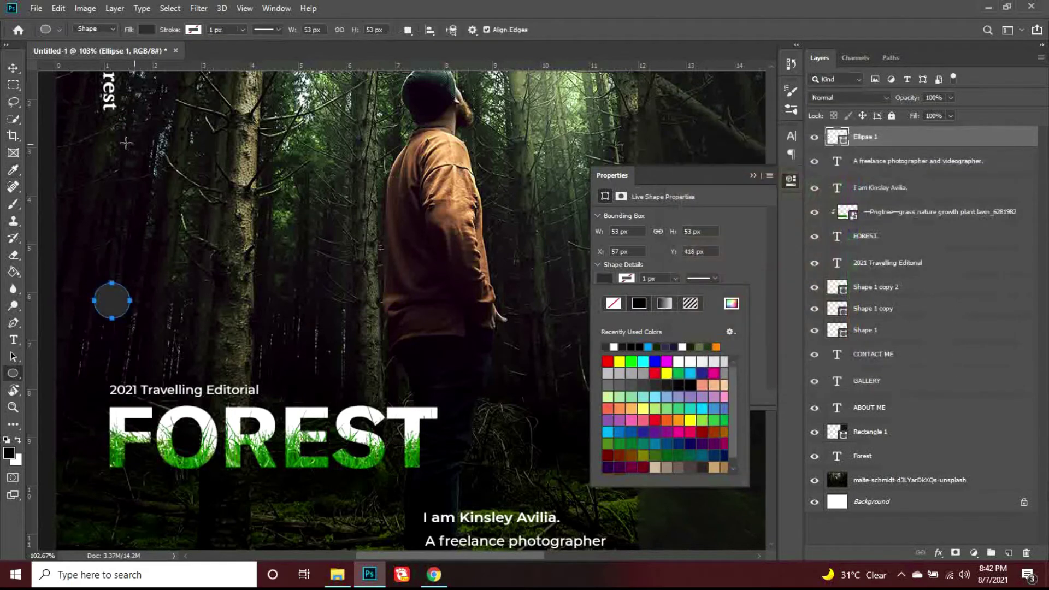
key(v)
drag(112, 299, 123, 300)
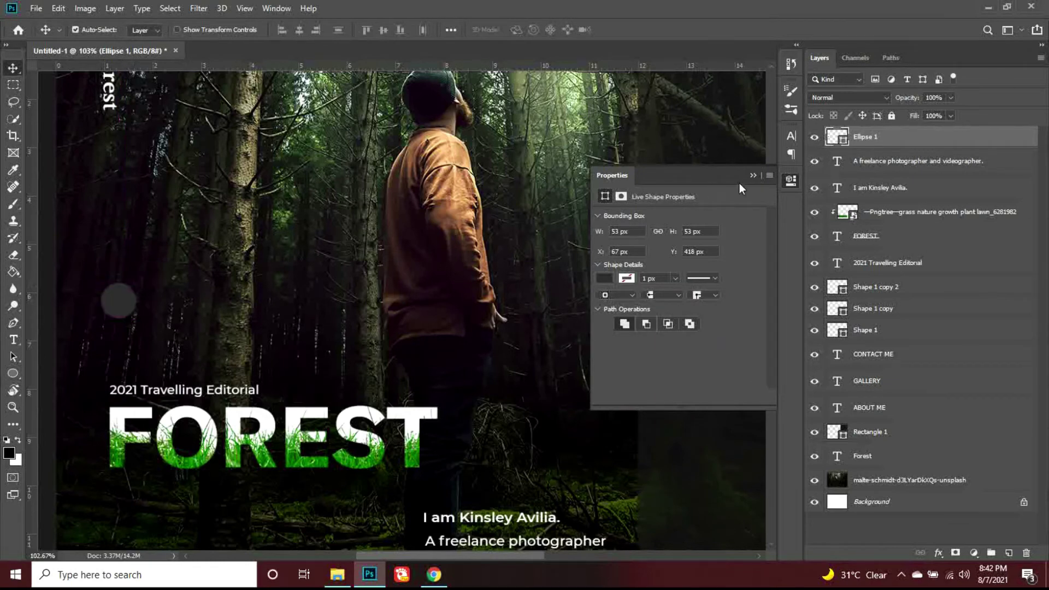
click(752, 175)
- Place the arrow image from the file folder as a small icon on the grey circle
click(337, 574)
drag(184, 215, 124, 291)
scroll(129, 308, up, 5)
key(Return)
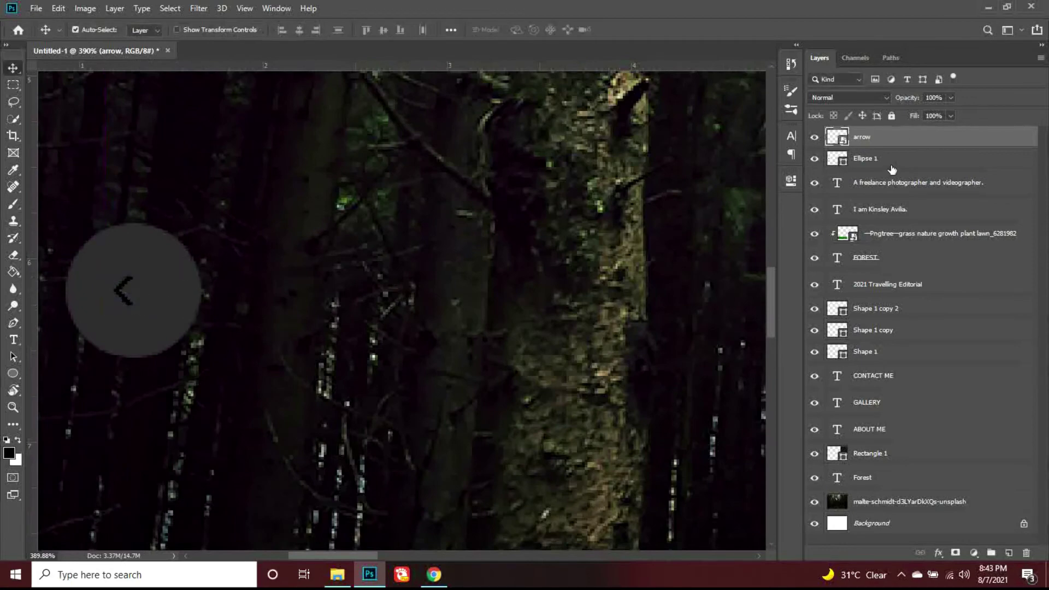
- Give the arrow icon a white Color Overlay at 100% opacity
double_click(929, 137)
click(507, 231)
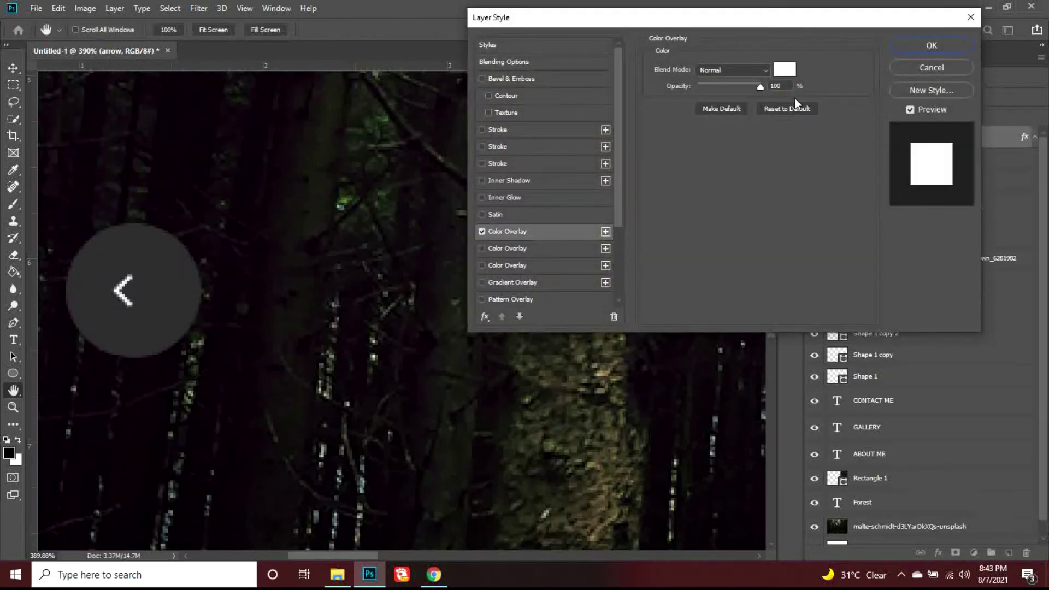
click(784, 70)
click(968, 164)
click(932, 45)
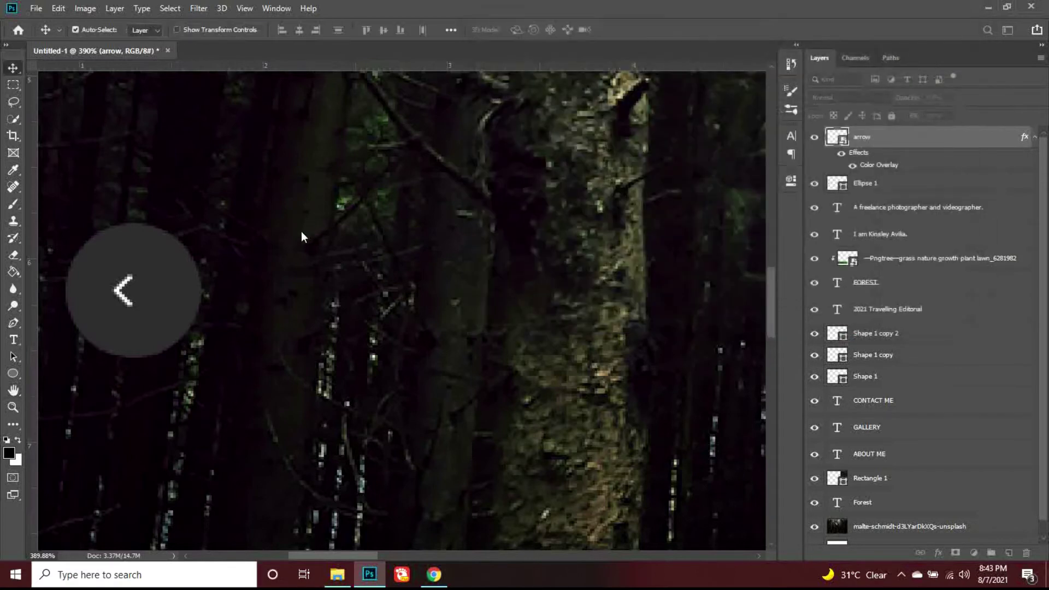
- Align the arrow with the grey circle's centre and nudge it toward the circle's left side
shift+click(879, 183)
click(298, 30)
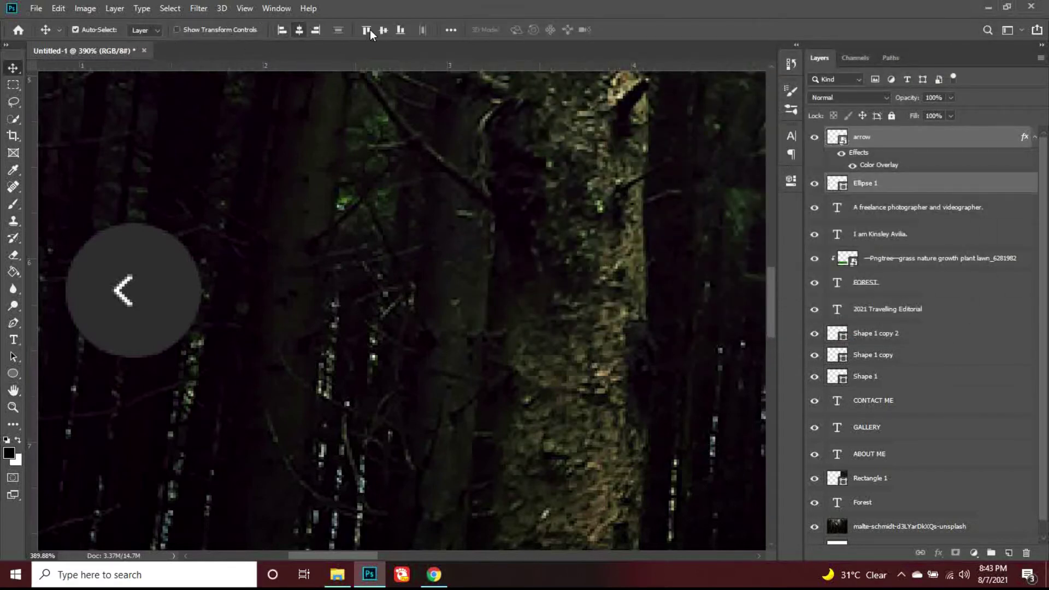
click(946, 142)
key(shift+Left)
key(shift+Left)
key(Right)
key(Right)
key(Right)
key(Right)
key(Right)
key(Right)
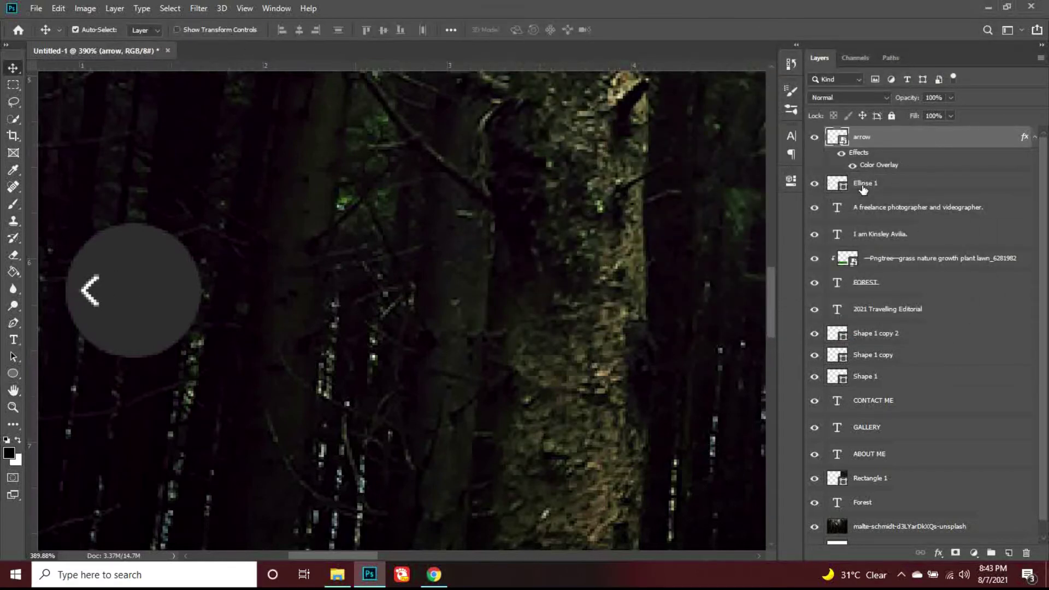
key(Right)
key(Right)
- Duplicate the arrow, move the copy to the circle's right side and rotate it 180° so it points right
key(ctrl+j)
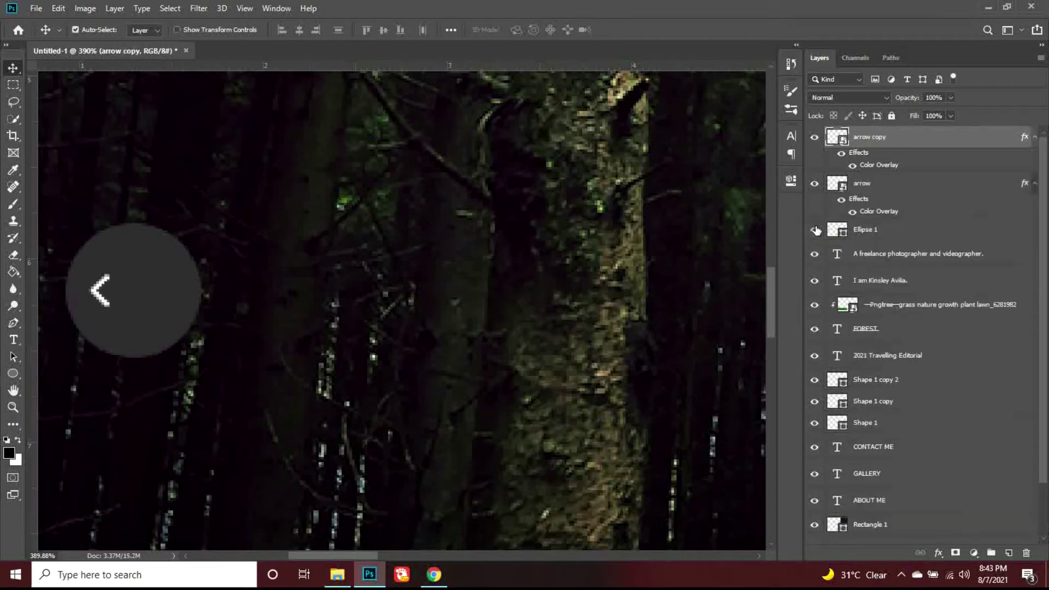
key(shift+Right)
key(shift+Right)
key(shift+Right)
key(shift+Right)
key(ctrl+t)
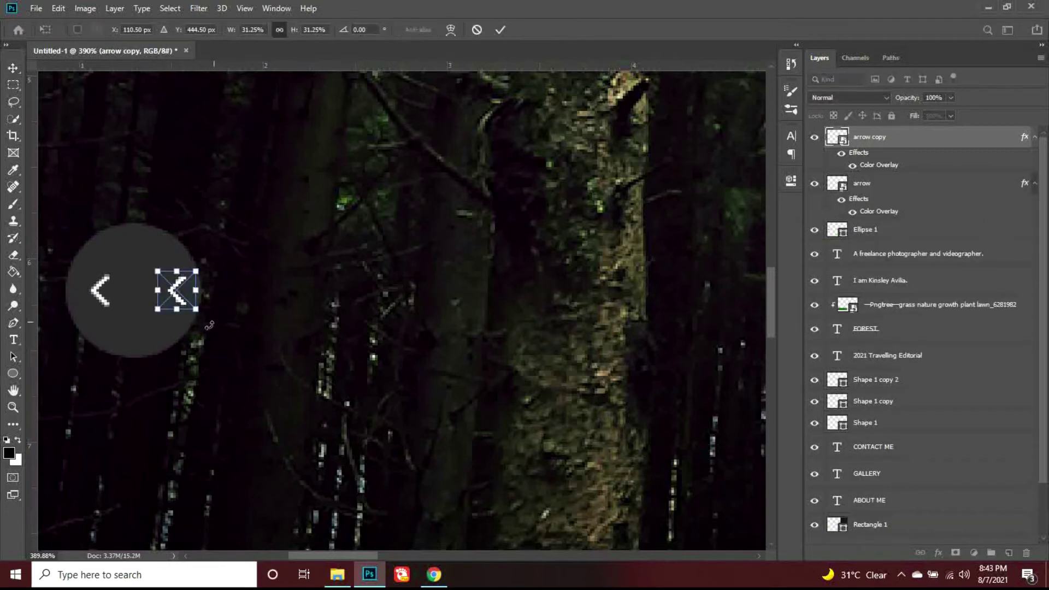
drag(209, 325, 162, 279)
key(Return)
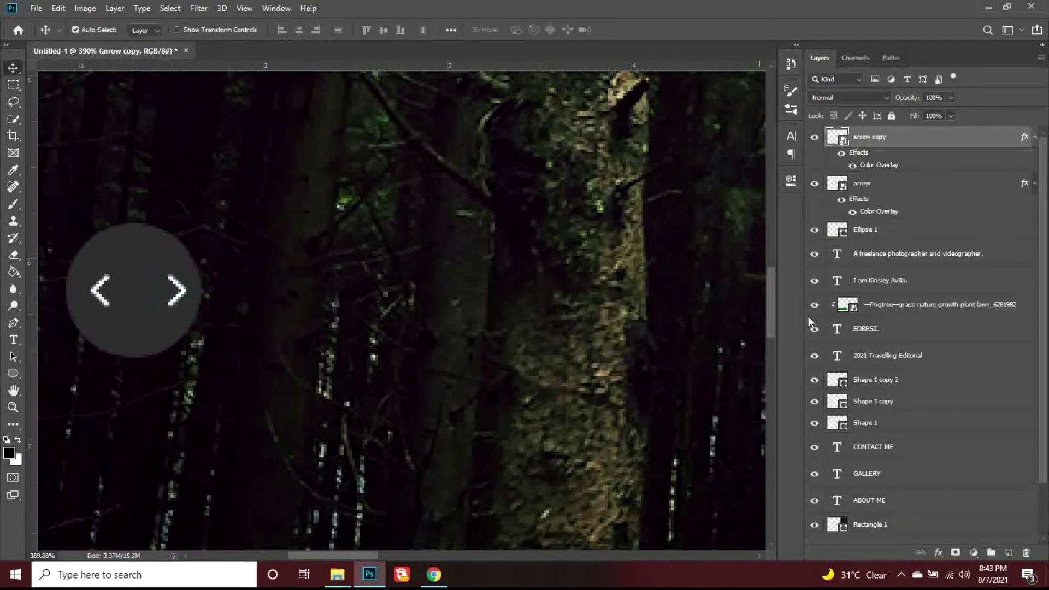
- Nudge both arrows slightly left together so they sit centred within the grey circle
ctrl+click(871, 188)
key(Left)
key(Left)
key(ctrl+0)
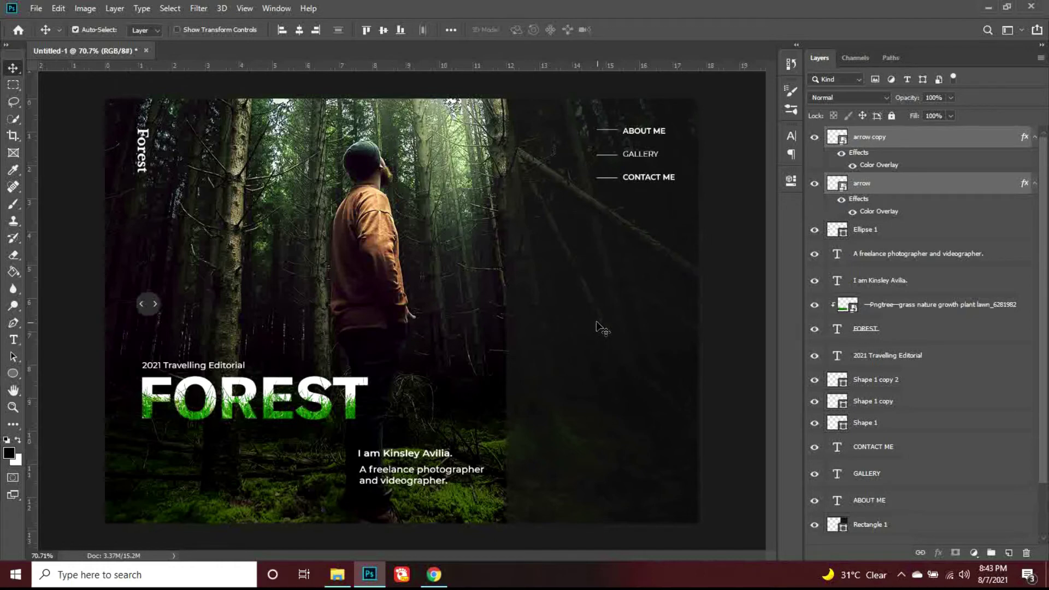
- Draw a 168 px circle with the Ellipse tool over the left edge of the dark menu panel
scroll(520, 349, up, 2)
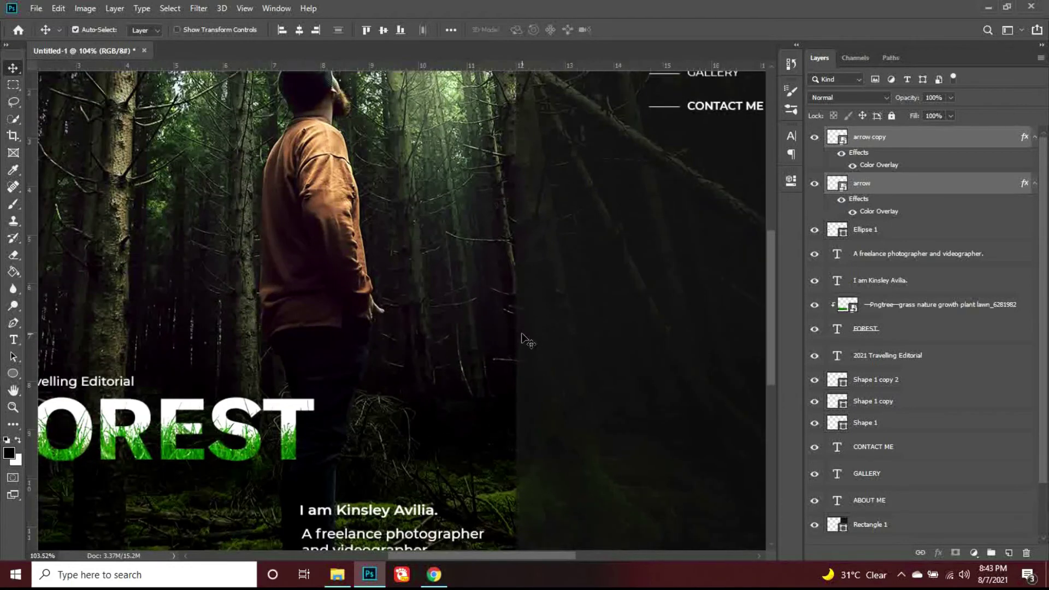
key(t)
key(u)
scroll(535, 343, down, 2)
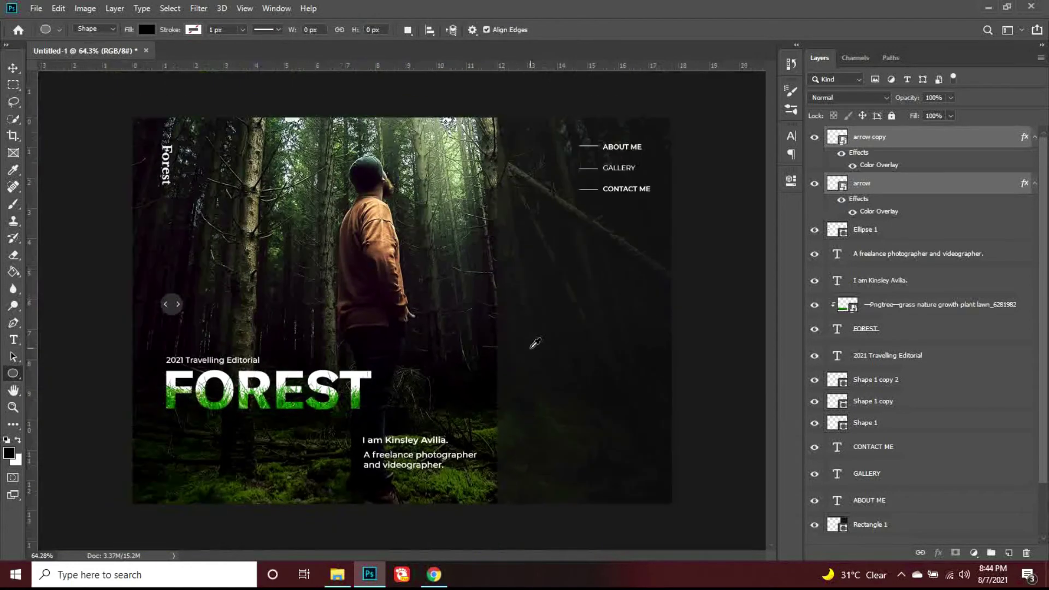
mouse_move(492, 291)
mouse_down()
mouse_move(533, 351)
mouse_move(547, 353)
mouse_up()
- Remove the new circle's fill and give it a 2 px grey stroke
click(604, 278)
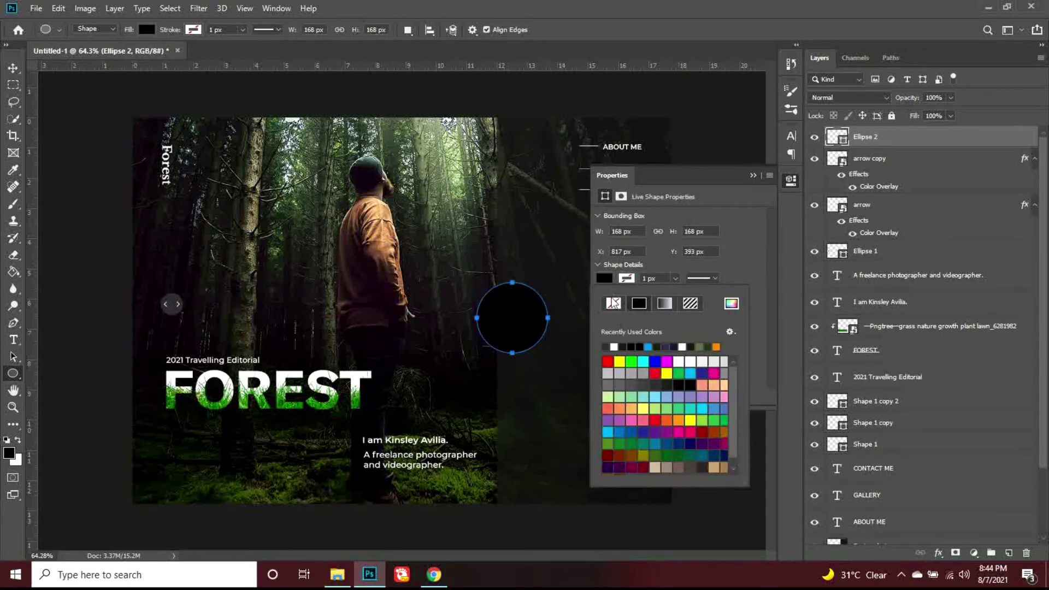
click(613, 303)
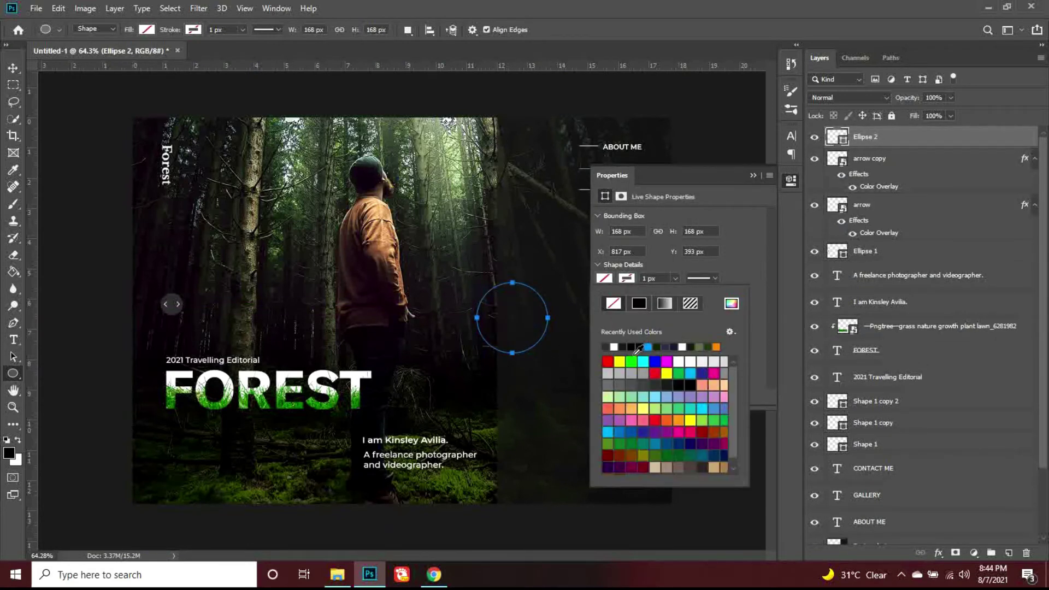
click(703, 363)
click(650, 278)
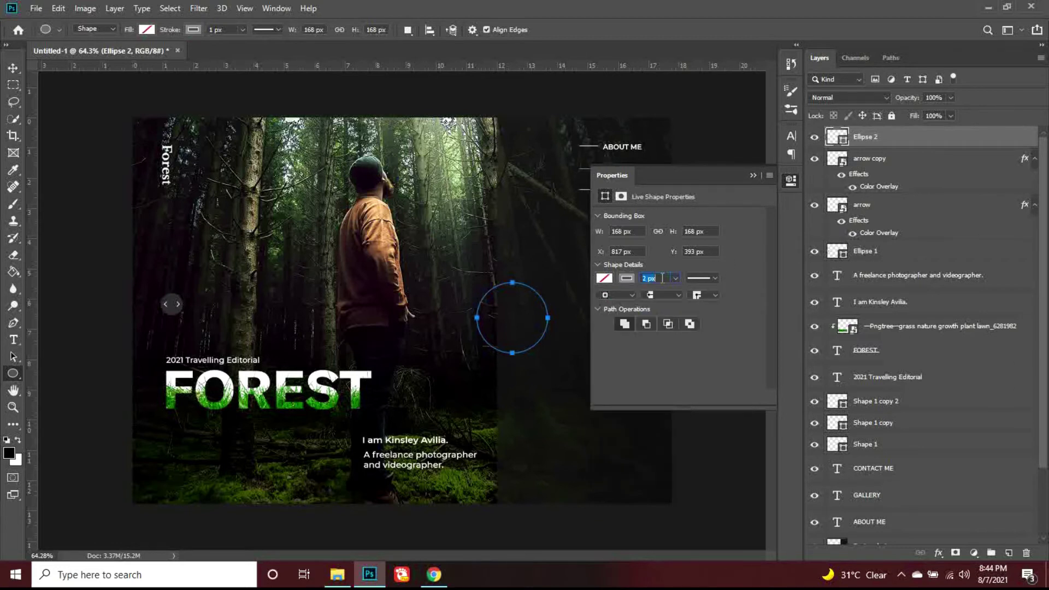
text(2)
key(Return)
click(752, 175)
- Move the outlined circle slightly up and left, nudging it so it straddles the dark panel's left edge
click(13, 68)
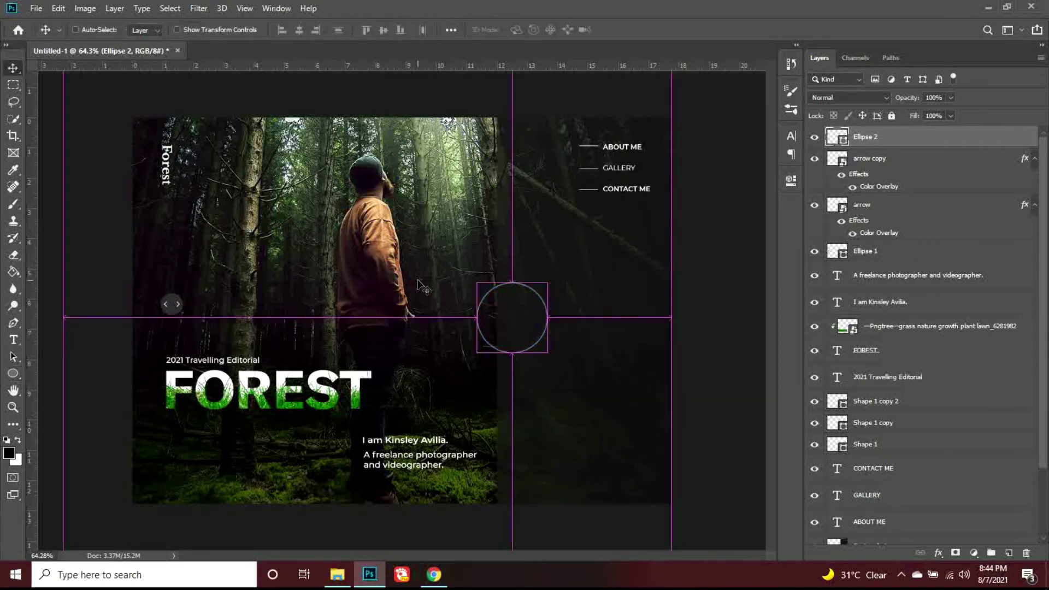
key(ctrl+t)
drag(518, 327, 510, 320)
key(Return)
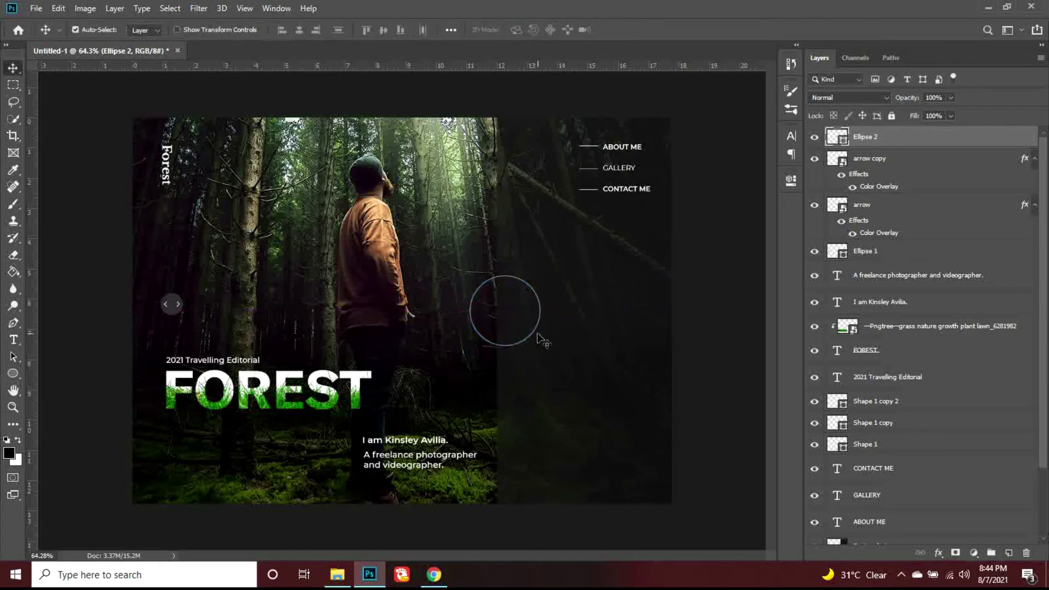
key(shift+Left)
key(shift+Left)
key(shift+Left)
- Duplicate the outlined circle and recolour the copy's stroke bright yellow-green, starting from a green sampled from the headline's grass
scroll(503, 331, up, 3)
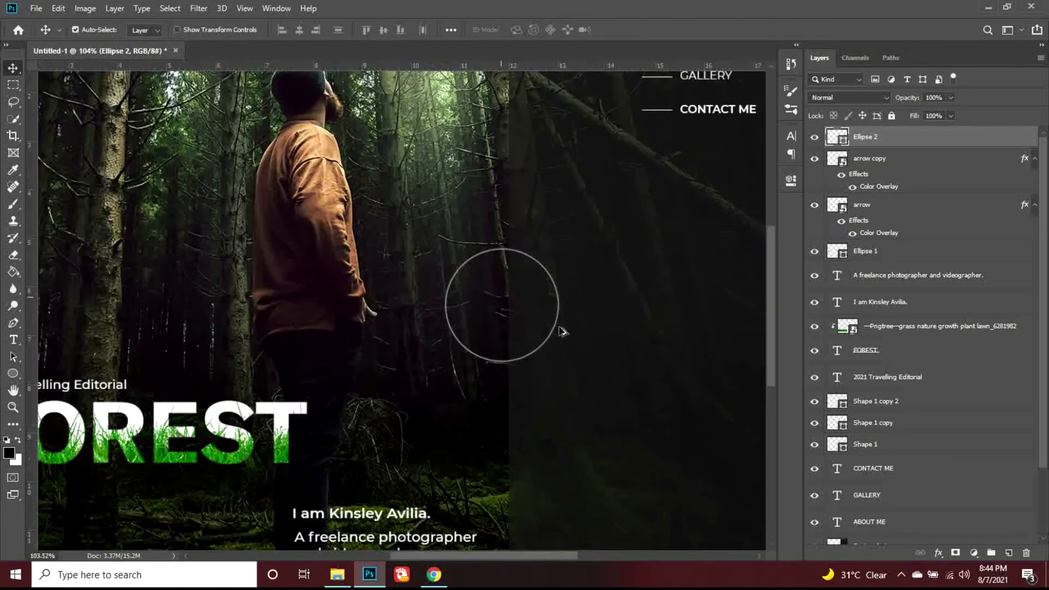
key(ctrl+j)
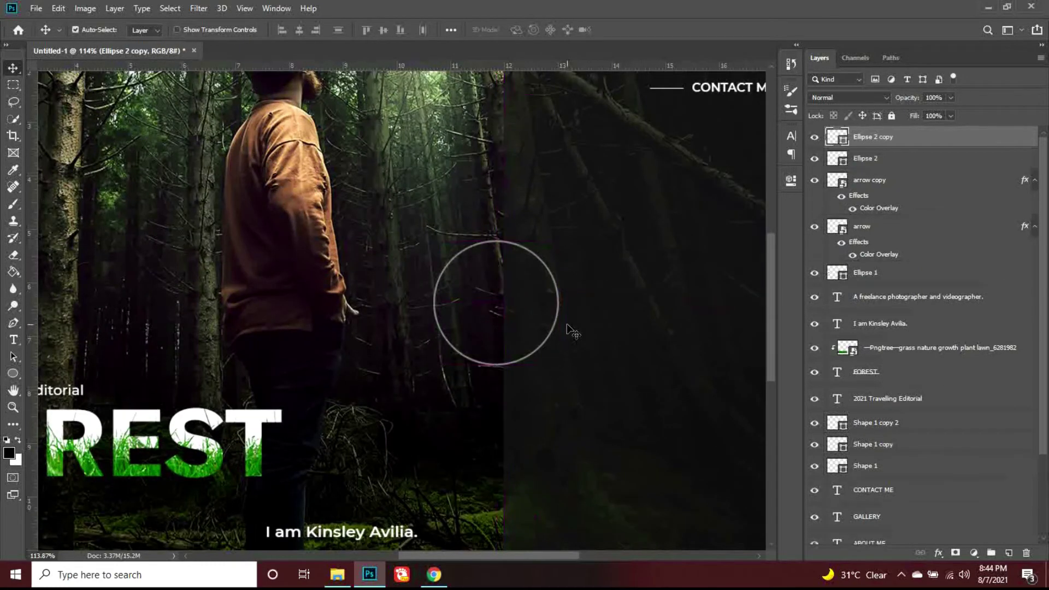
click(566, 328)
click(791, 180)
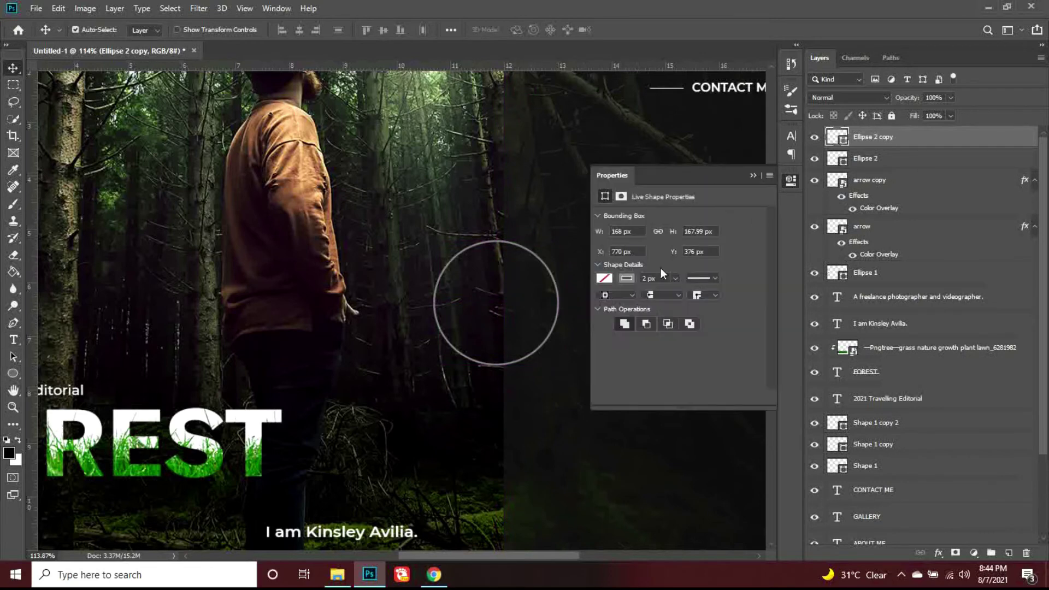
click(626, 278)
click(731, 303)
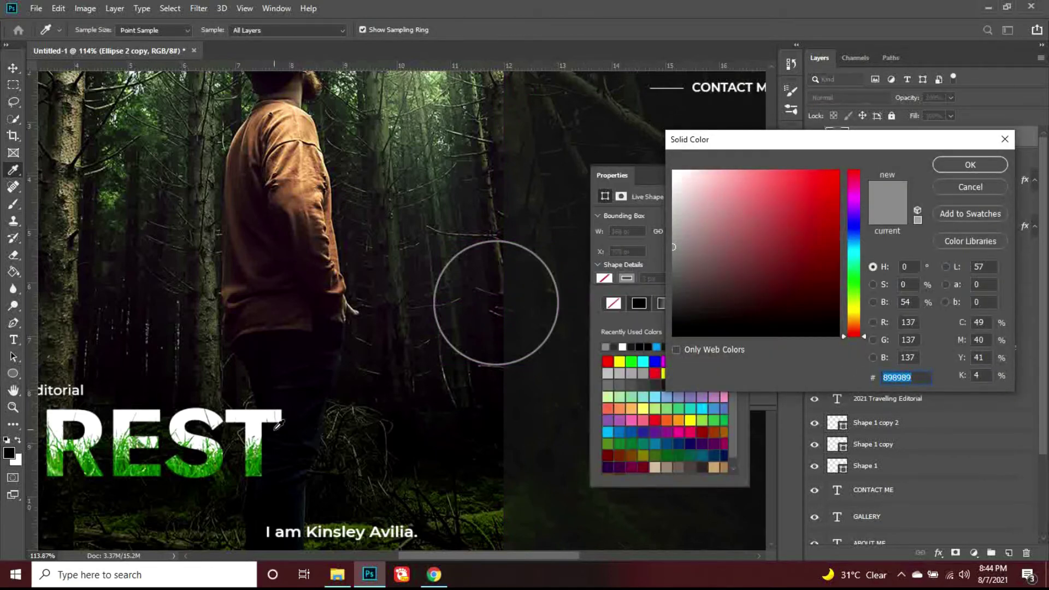
click(260, 452)
click(802, 230)
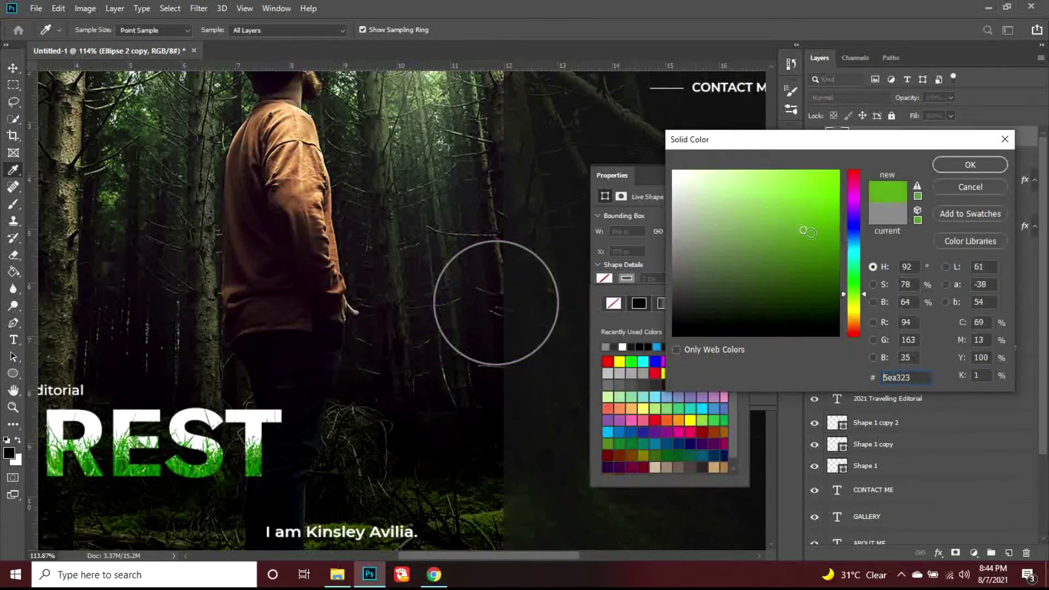
click(858, 297)
mouse_move(798, 229)
mouse_down()
mouse_move(775, 192)
mouse_move(800, 165)
mouse_up()
click(970, 165)
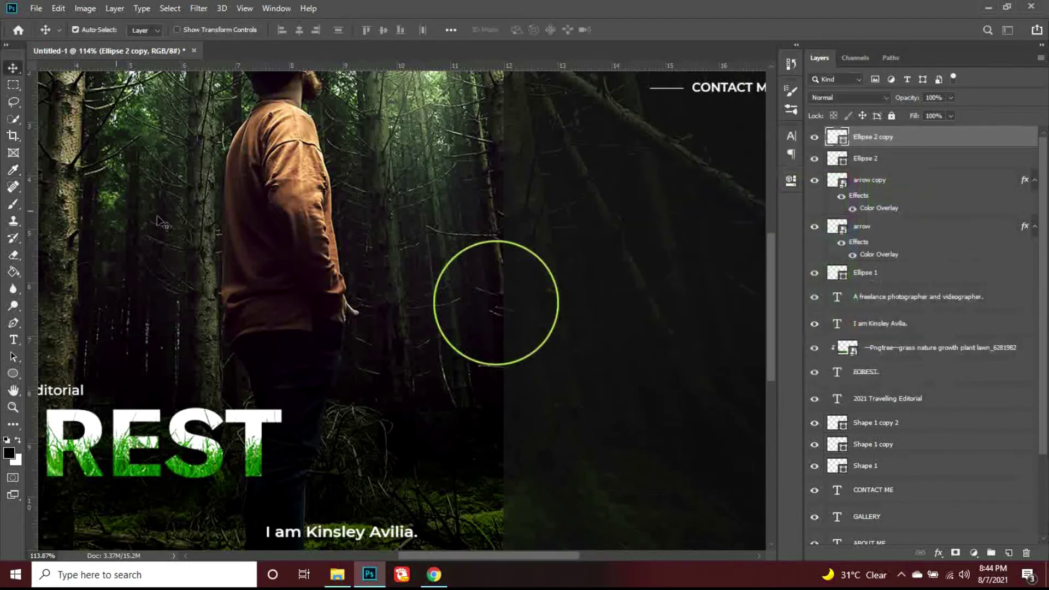
- Rasterize the green circle and erase its upper-right arc with the Eraser so the grey circle beneath shows there
click(14, 255)
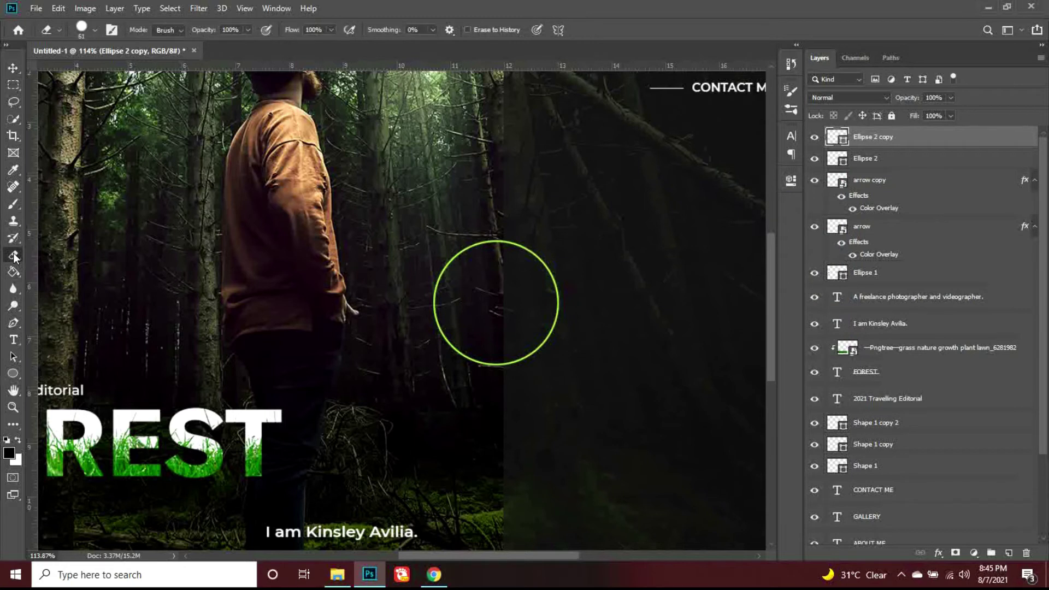
click(501, 257)
click(468, 215)
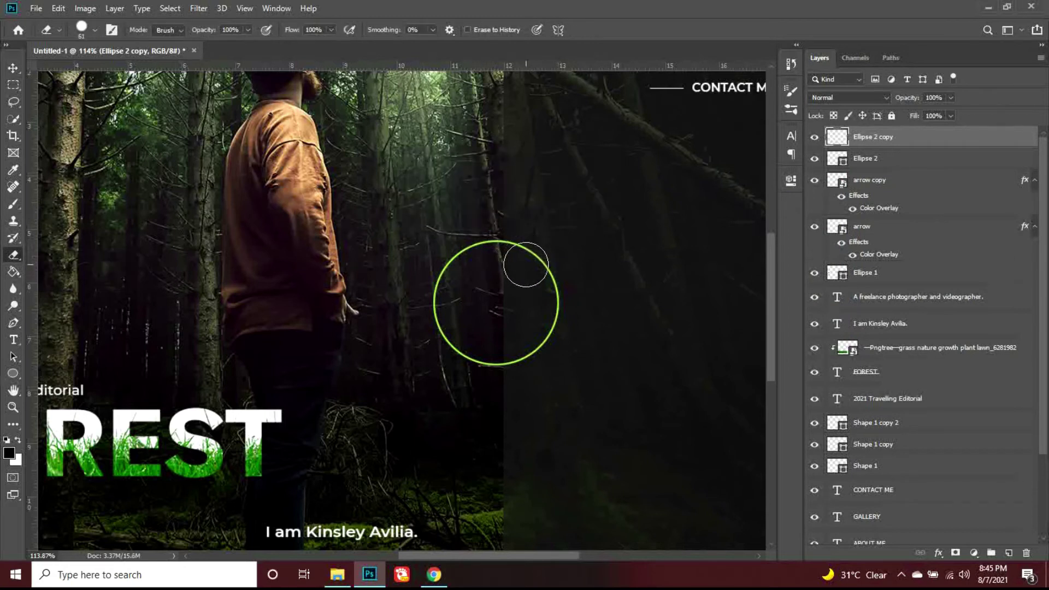
mouse_move(521, 262)
mouse_down()
mouse_move(540, 275)
mouse_move(533, 232)
mouse_move(515, 244)
mouse_up()
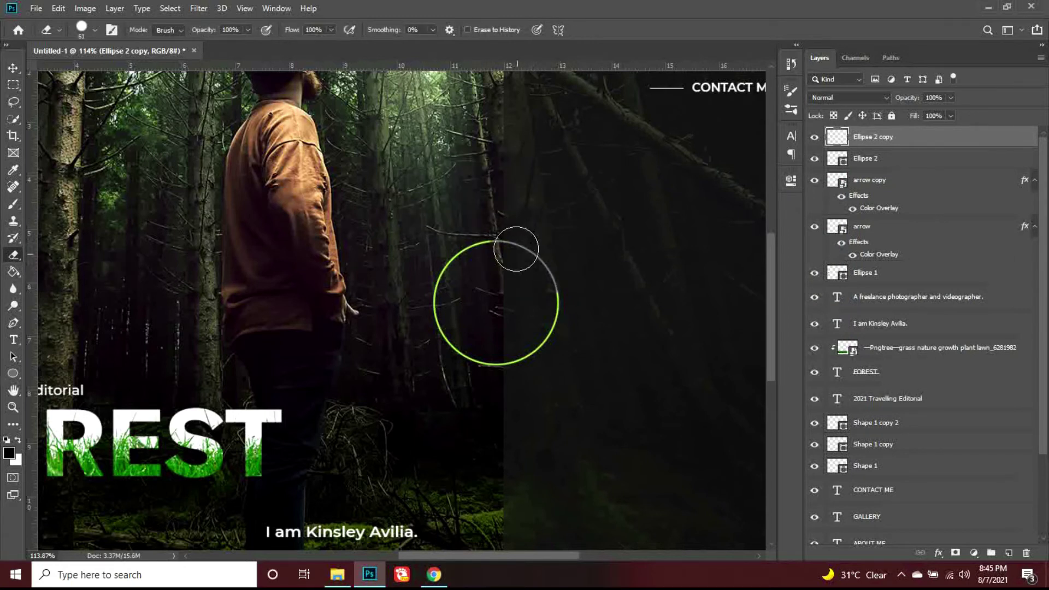
click(13, 68)
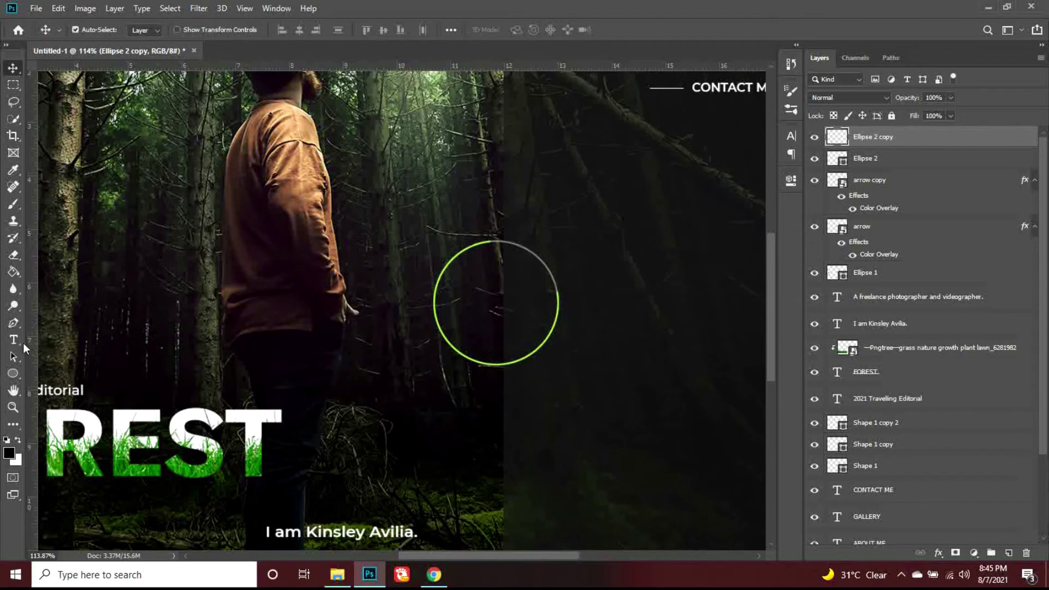
- Add centred white text "CLICK & HOLD" on two lines on a new layer and align it with the green circle's centre
click(14, 340)
click(1009, 552)
click(480, 298)
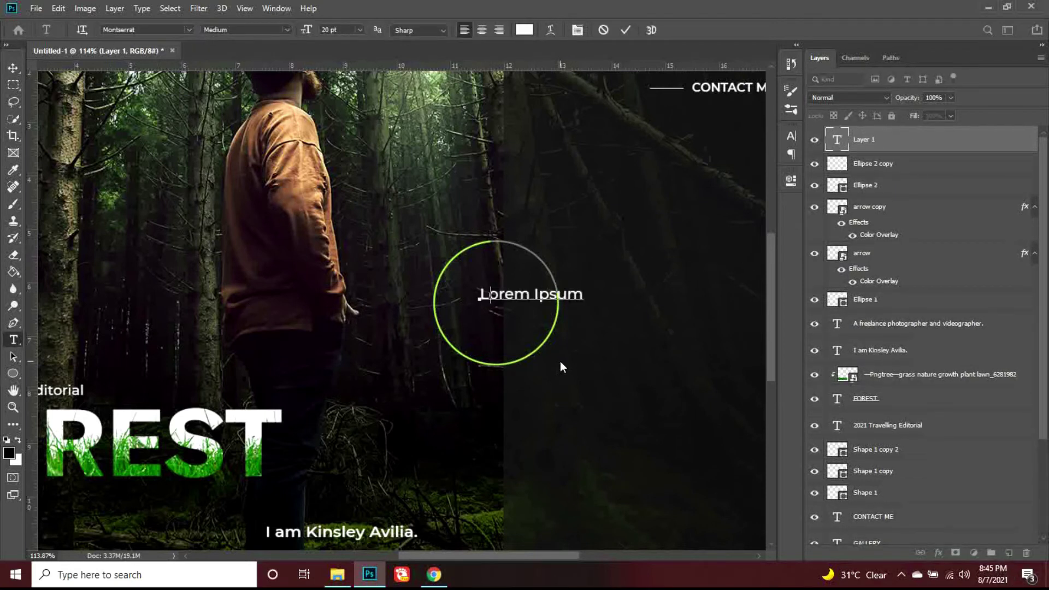
text(CLINK)
key(Delete)
key(Delete)
text(CK &)
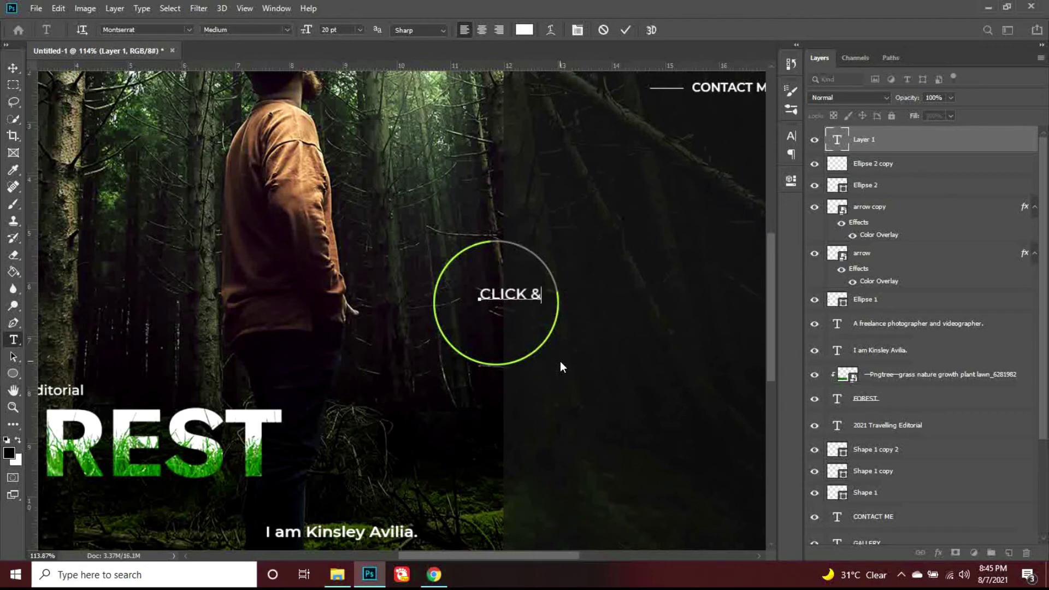
key(Return)
text(HOLD)
key(ctrl+a)
key(ctrl+shift+c)
click(14, 68)
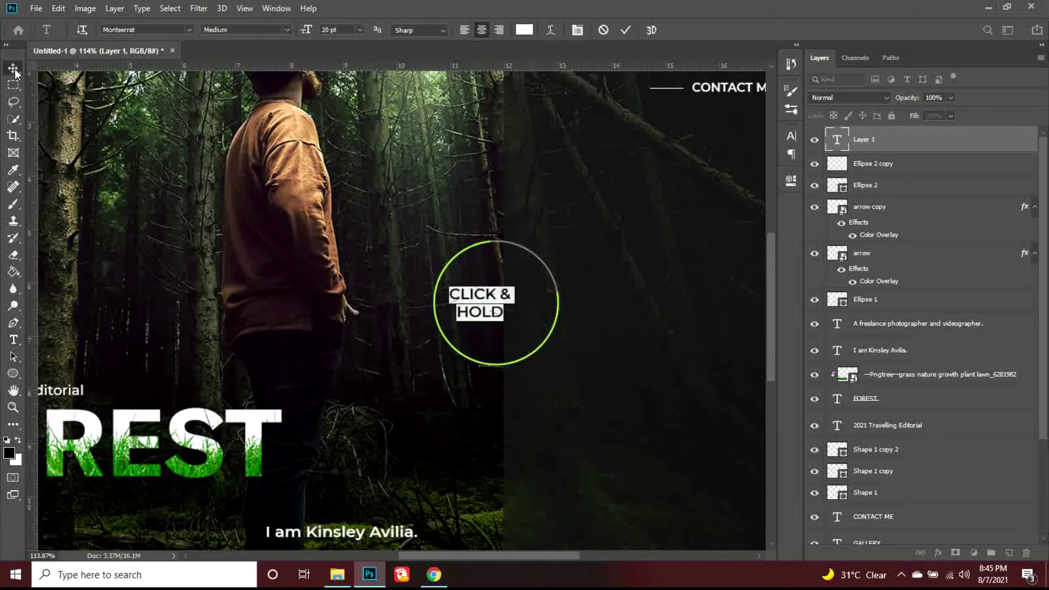
click(297, 30)
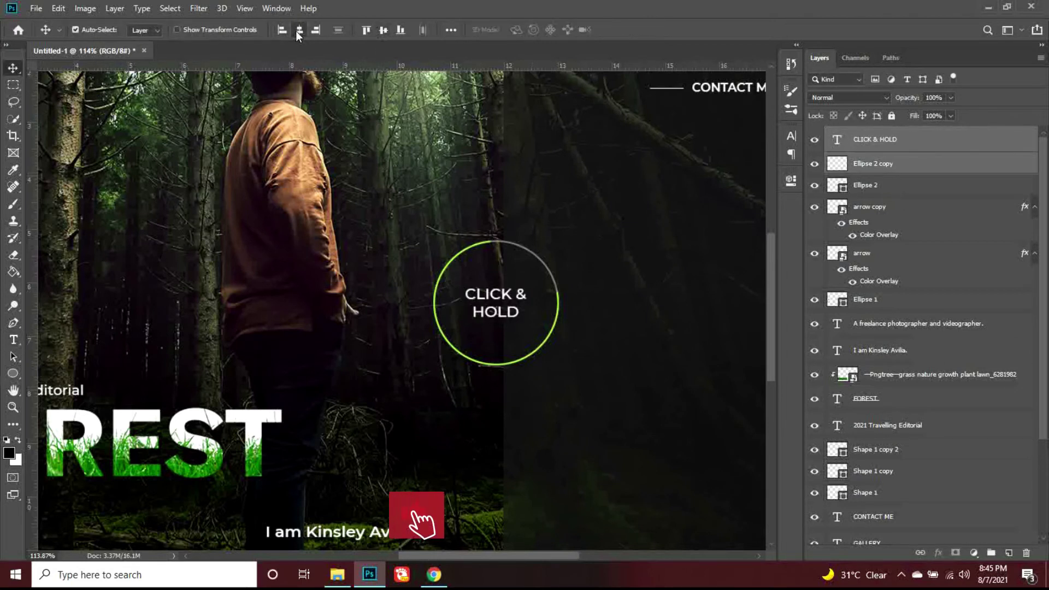
- Scale the CLICK & HOLD text down to 16.69 pt and set its Montserrat weight to SemiBold
key(ctrl+t)
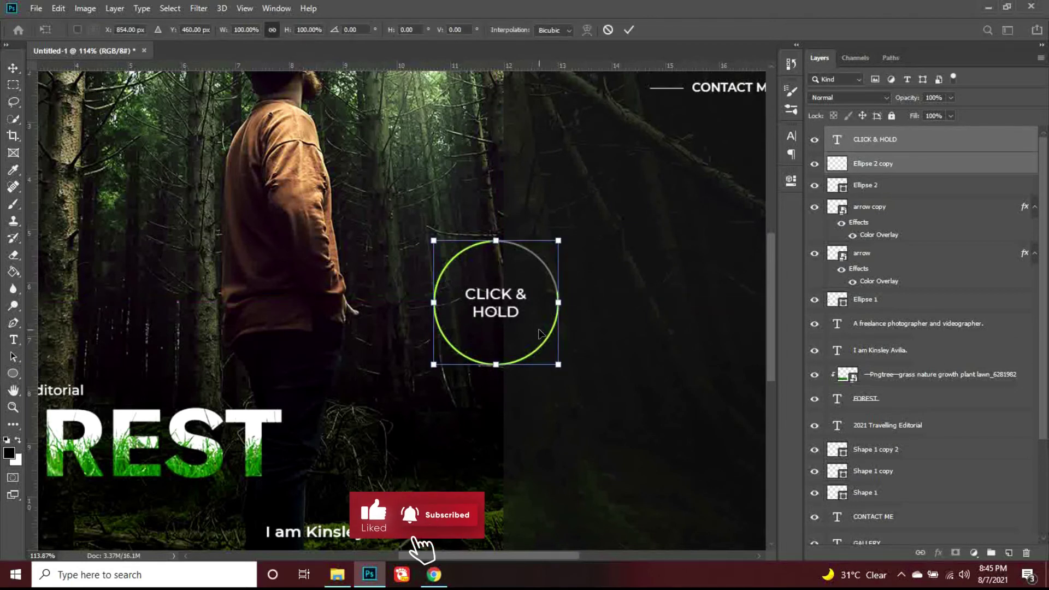
key(Escape)
ctrl+click(893, 170)
key(ctrl+t)
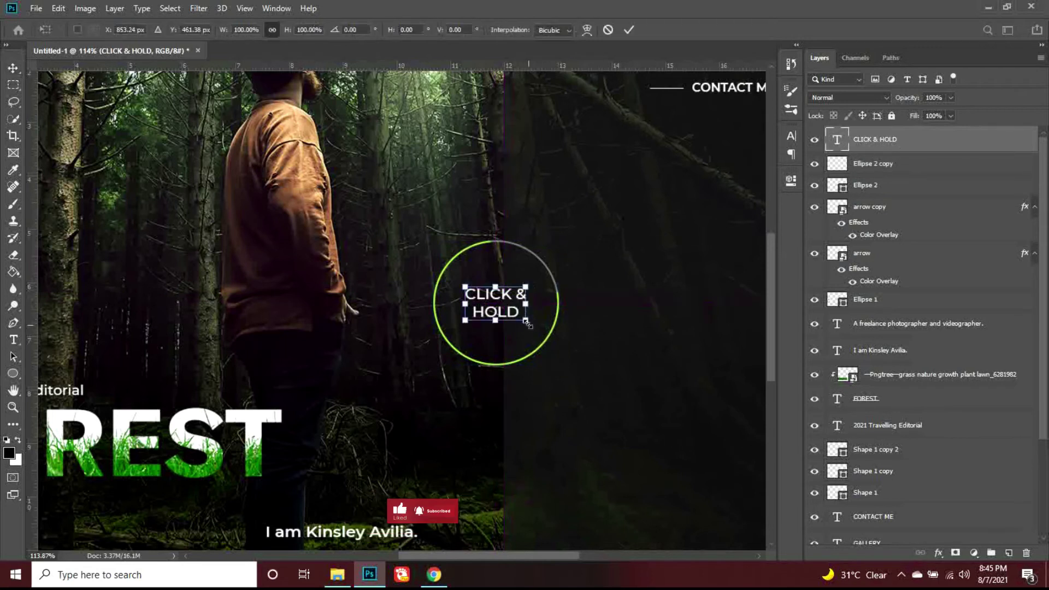
drag(533, 319, 531, 317)
key(Return)
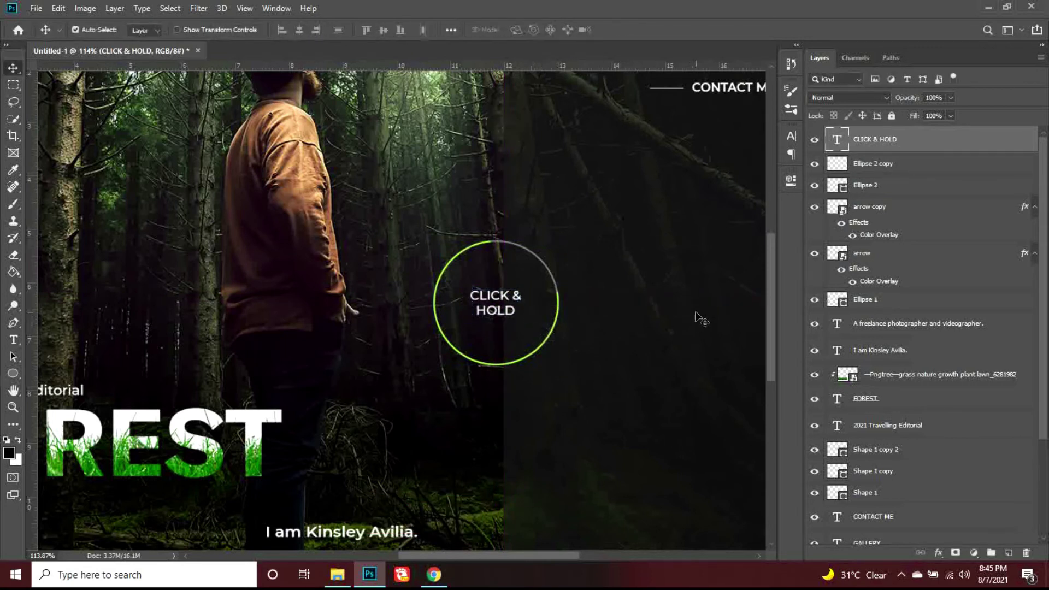
key(t)
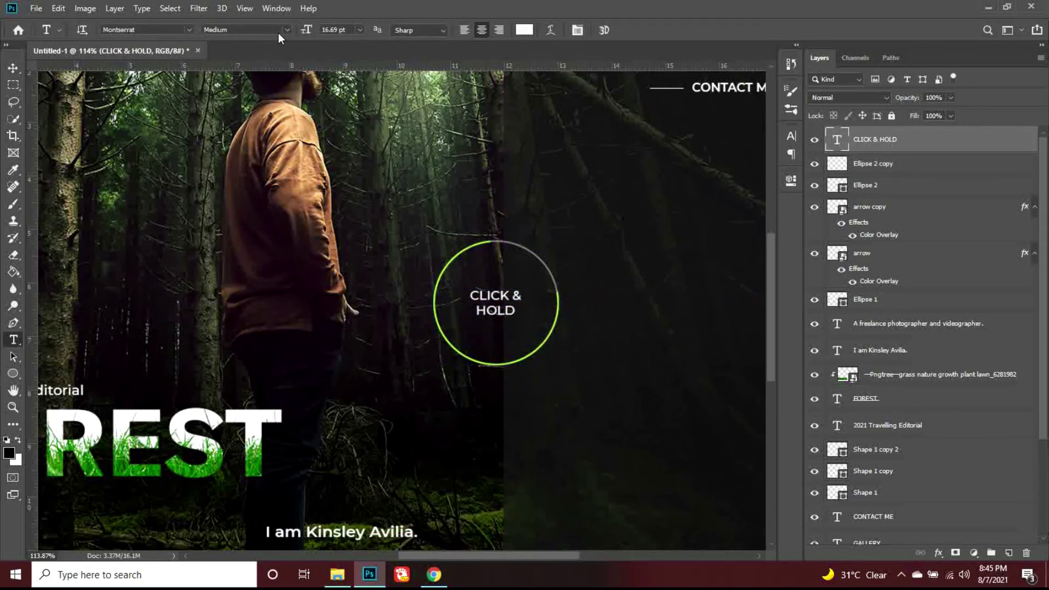
key(v)
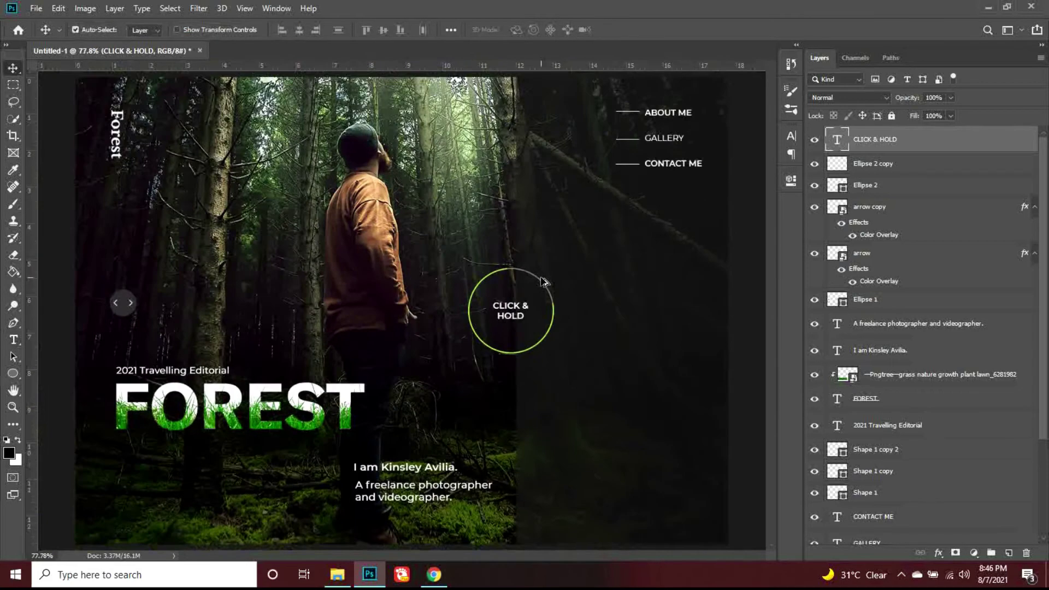
- Add the text "02" in the lower part of the dark panel and set its font to GT America Bold
key(ctrl+0)
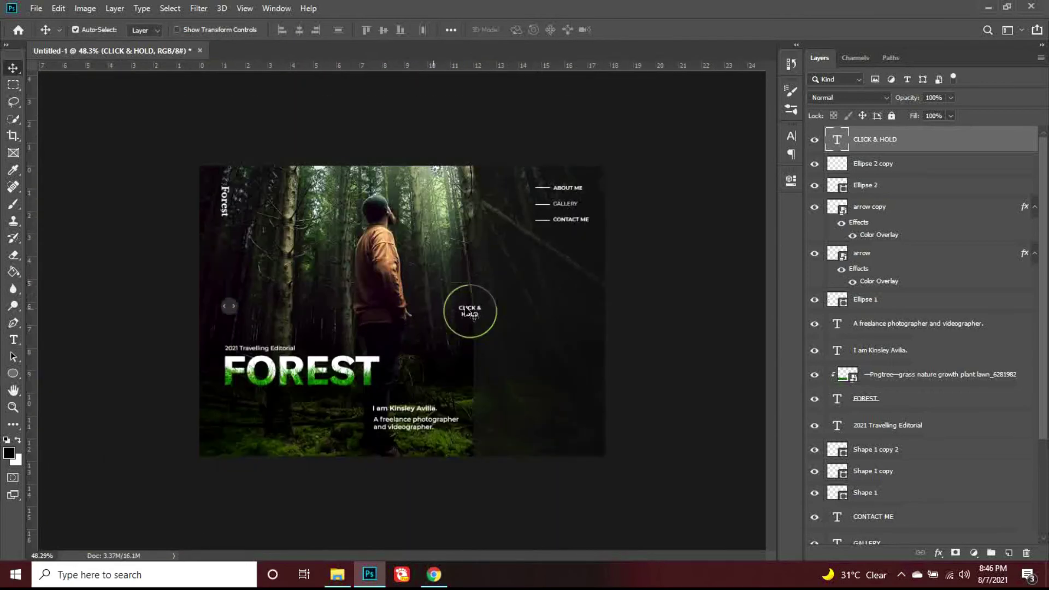
key(t)
click(543, 387)
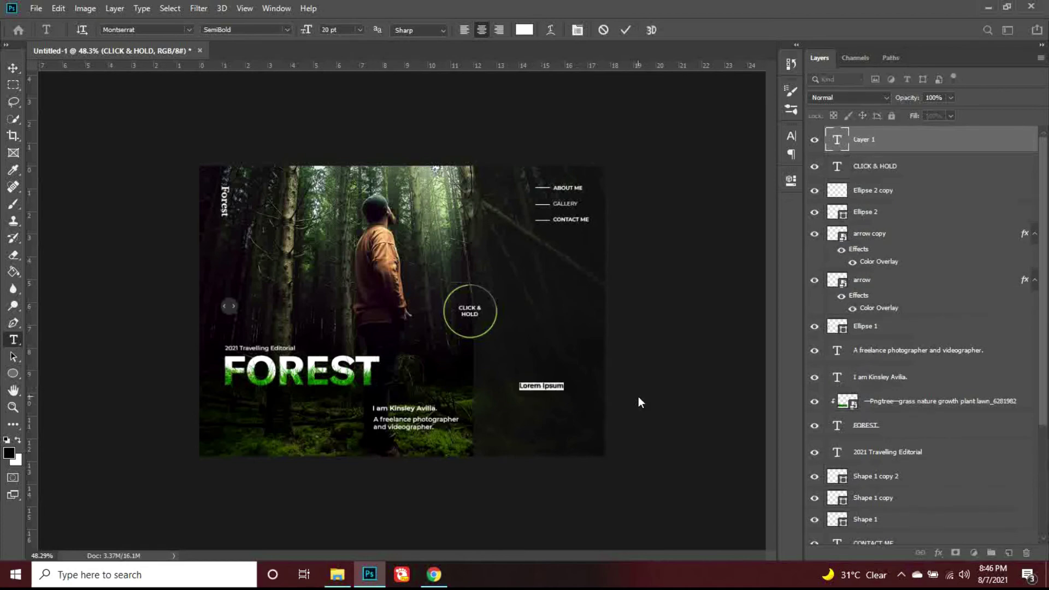
text(02)
click(157, 29)
text(GT)
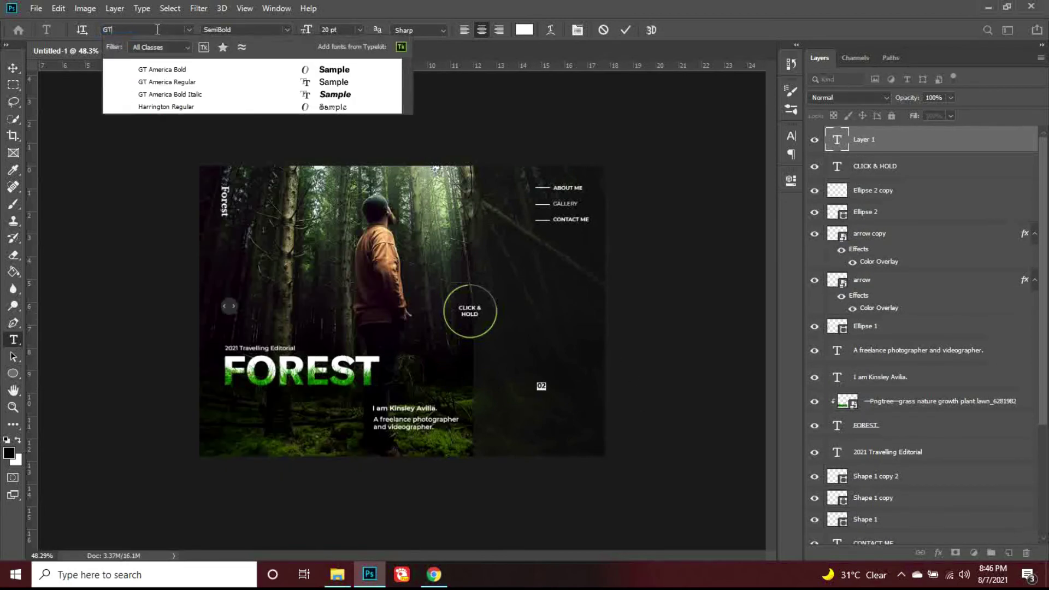
click(172, 69)
click(13, 67)
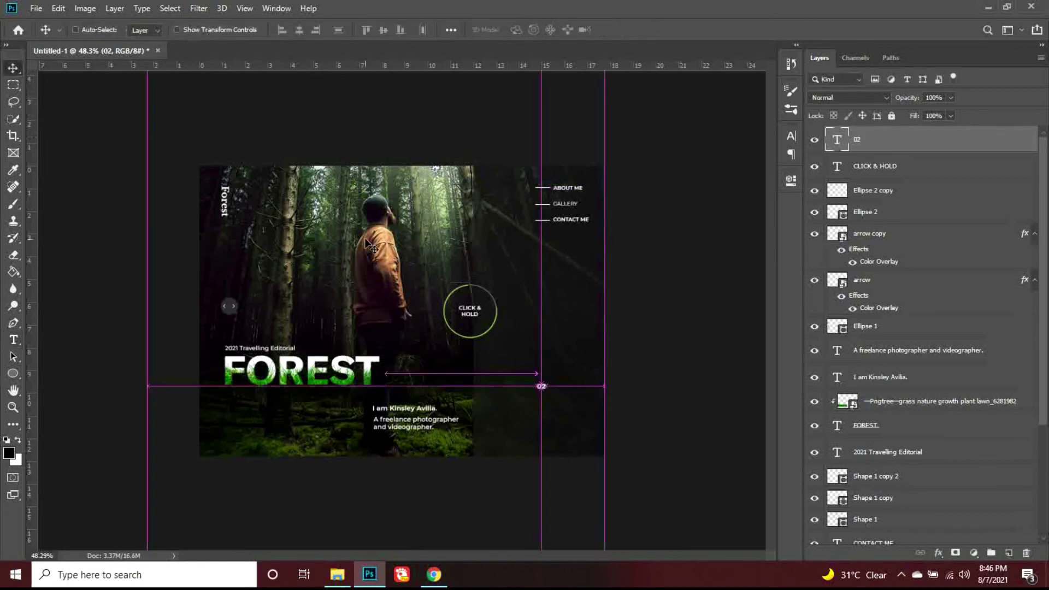
- Enlarge the 02 text to nearly the dark panel's width and place it in the panel's lower half
key(ctrl+t)
drag(543, 390, 579, 391)
key(Return)
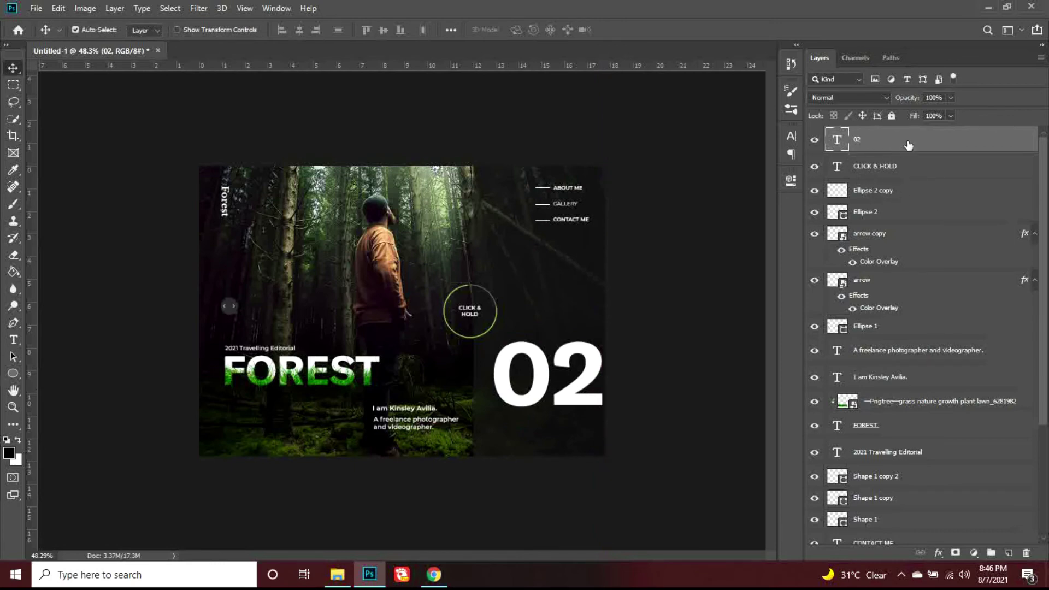
- Add a white (ffffff) 1 px inside Stroke to the 02 text at 100% opacity
double_click(893, 156)
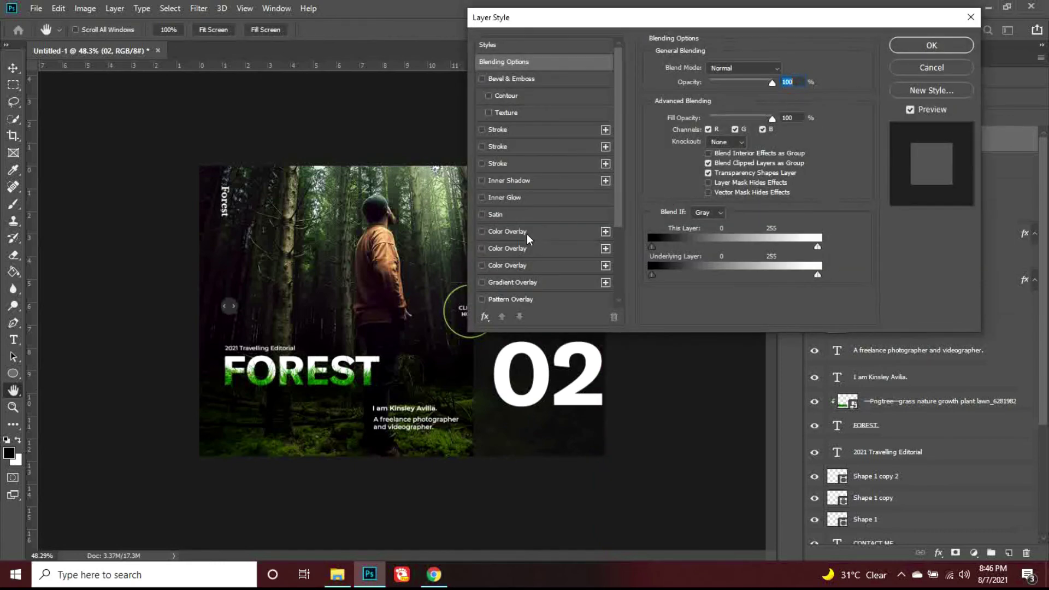
click(503, 131)
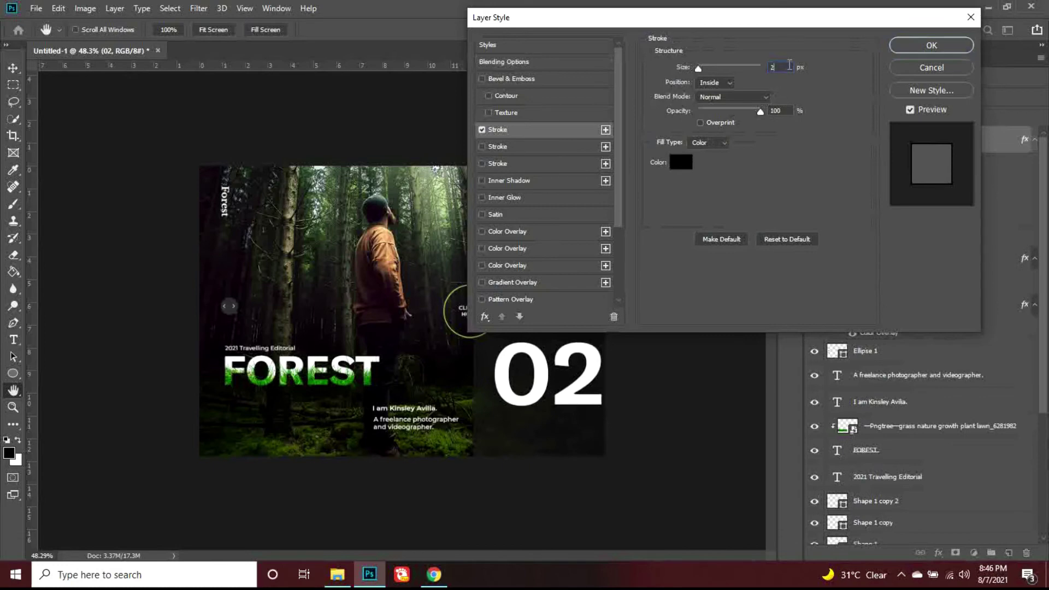
click(680, 162)
click(673, 180)
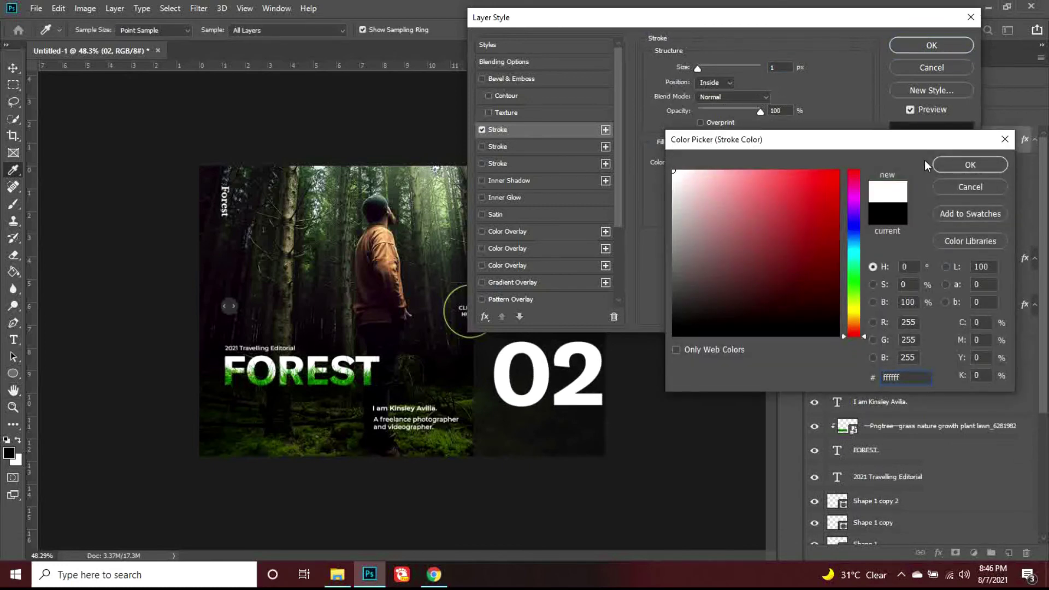
click(972, 164)
click(943, 46)
- Lower the 02 layer's fill to 0% so only its outline remains
click(950, 115)
drag(948, 127, 880, 126)
click(989, 90)
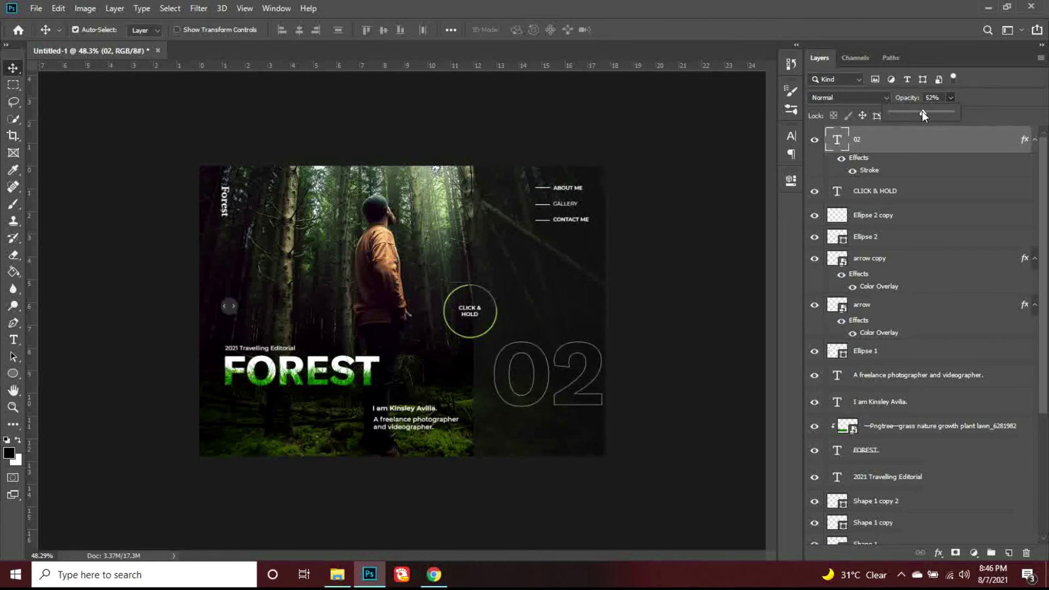
- Lower the outlined 02 layer's opacity to 28% and shift it right until the 2 runs past the canvas edge
drag(922, 112, 906, 112)
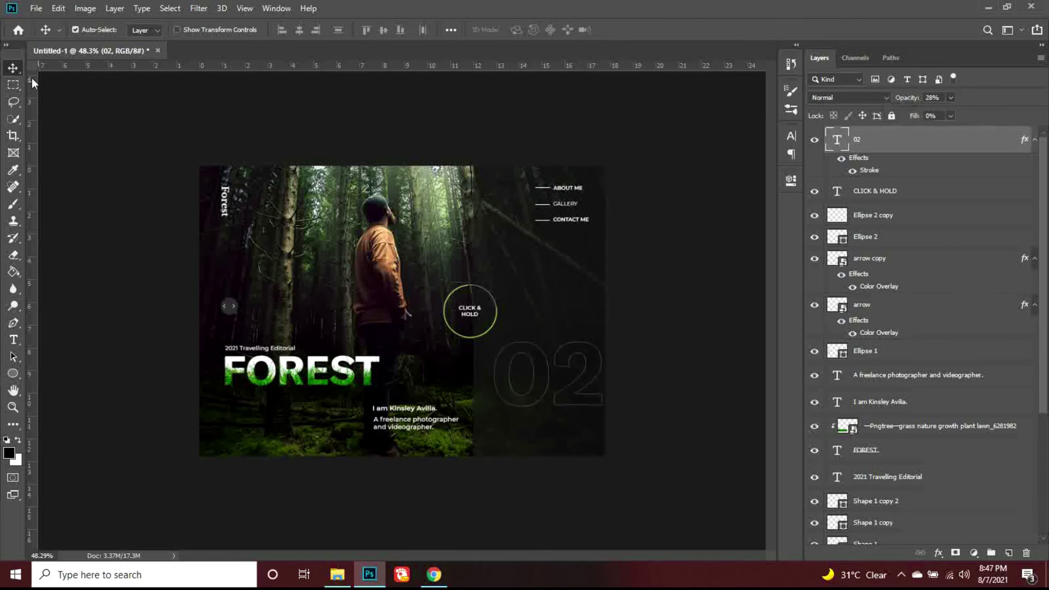
key(shift+Right)
key(shift+Right)
key(shift+Right)
key(shift+Right)
key(shift+Right)
key(shift+Right)
key(shift+Right)
key(shift+Right)
key(shift+Right)
key(shift+Right)
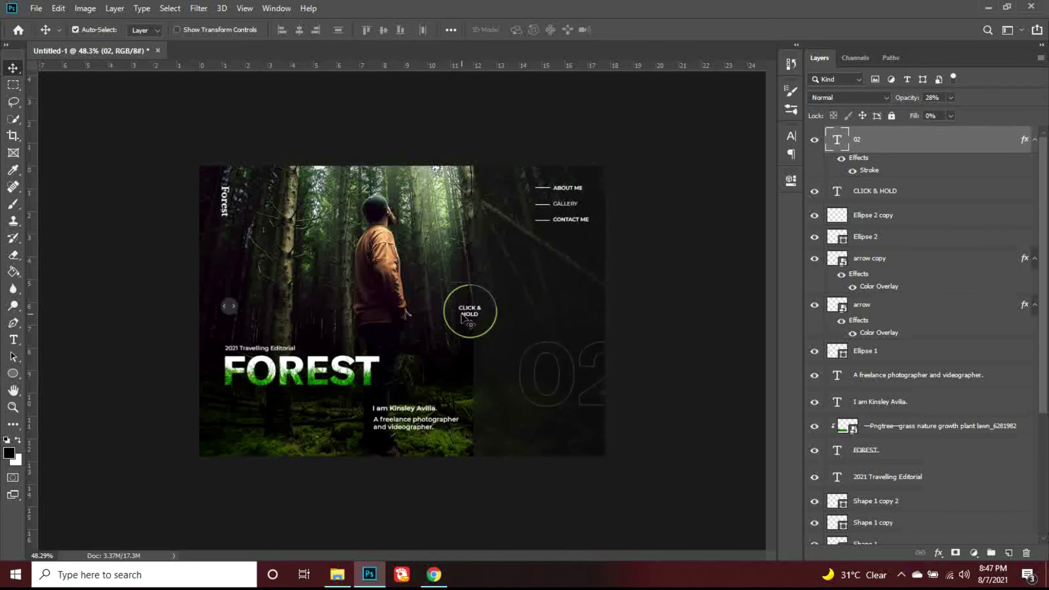
key(shift+Left)
key(shift+Left)
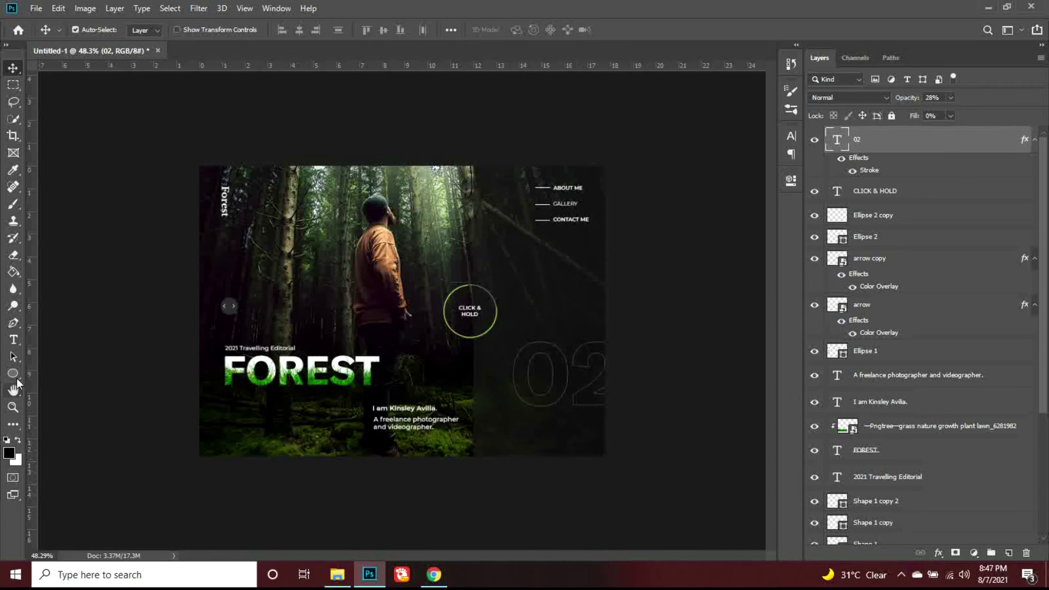
- Add a small white 02 in GT America Bold, 20 pt, near the dark panel's bottom edge below the outlined number
click(13, 339)
click(526, 445)
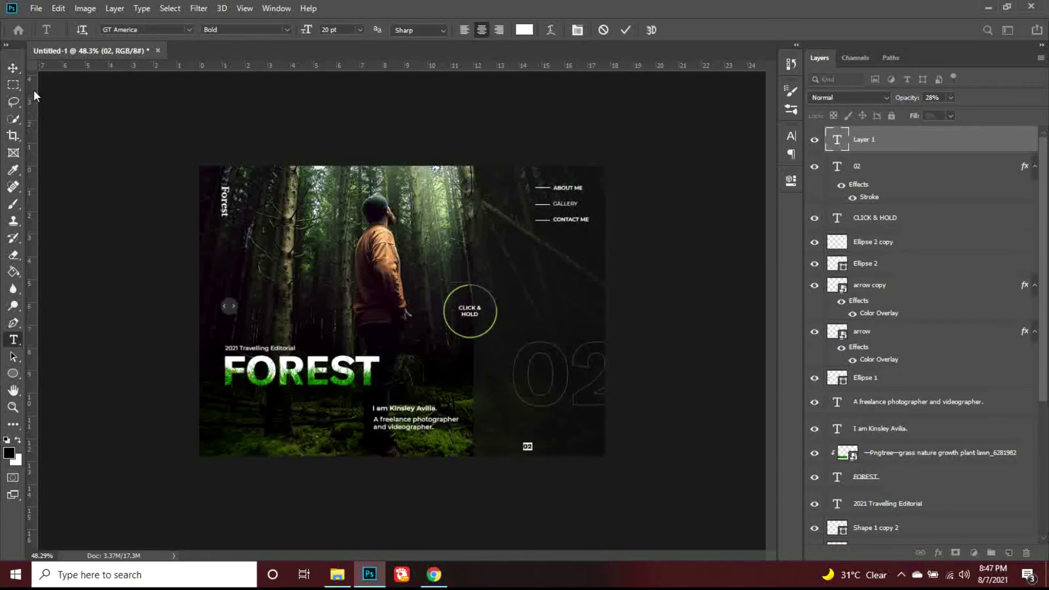
click(13, 67)
key(ctrl+0)
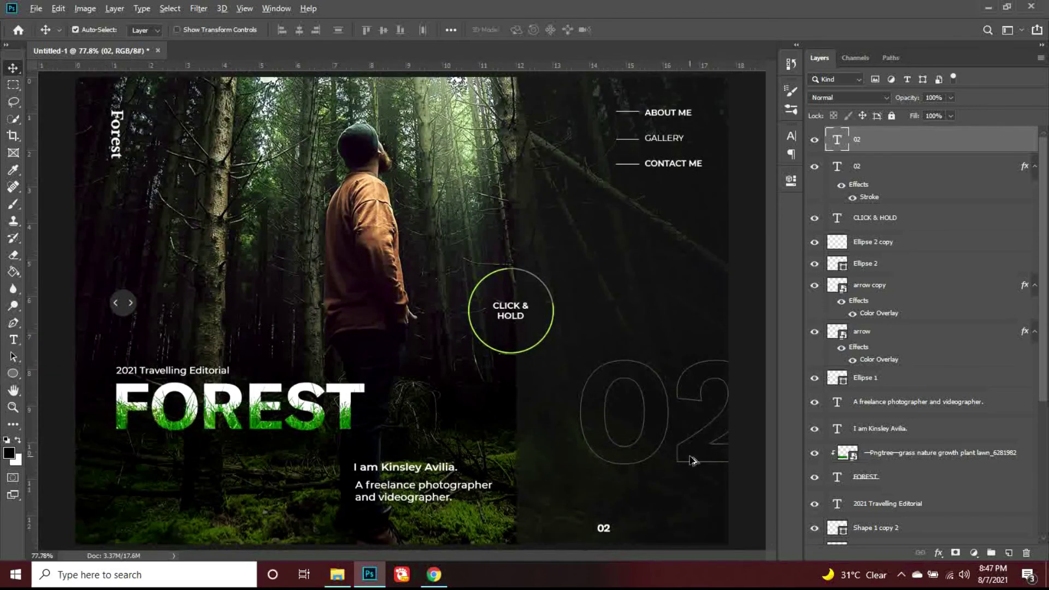
scroll(693, 460, up, 3)
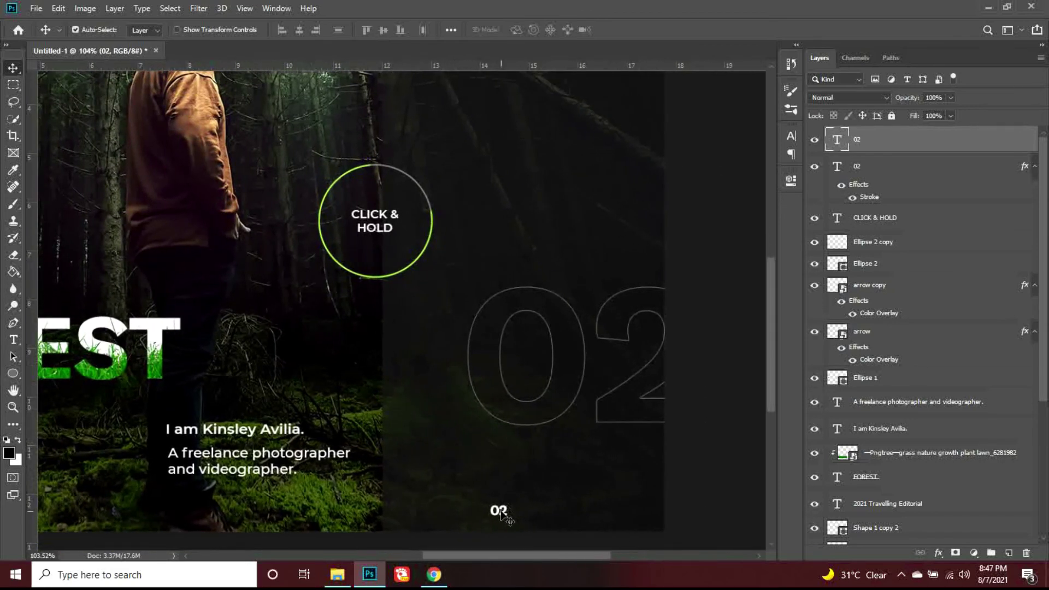
drag(501, 515, 538, 516)
- Draw a horizontal line about 73 px long and 1 px thick to the right of the small 02 and fill it grey
click(14, 369)
click(60, 425)
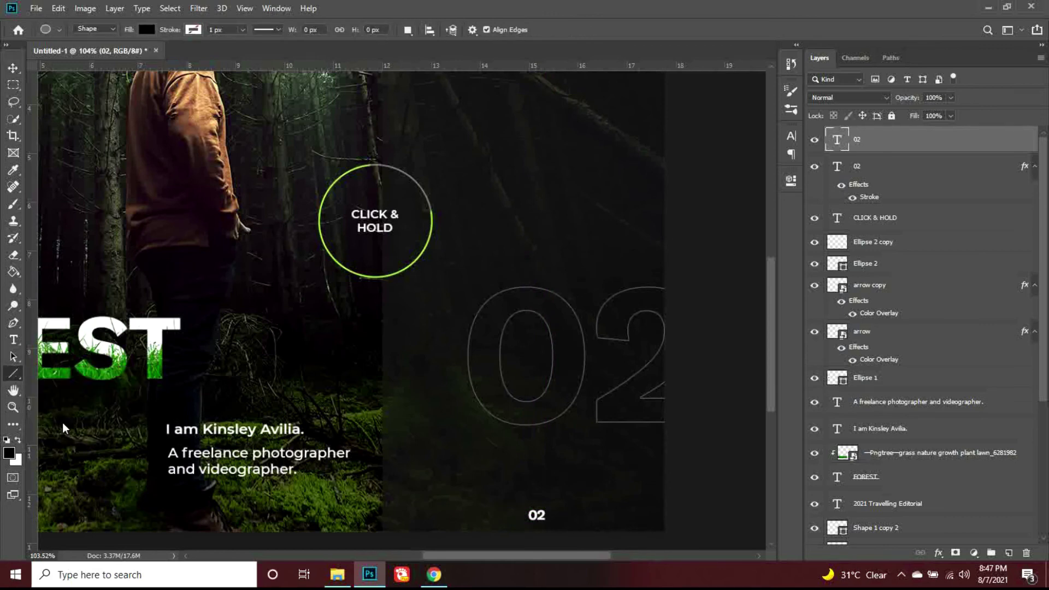
scroll(547, 505, up, 3)
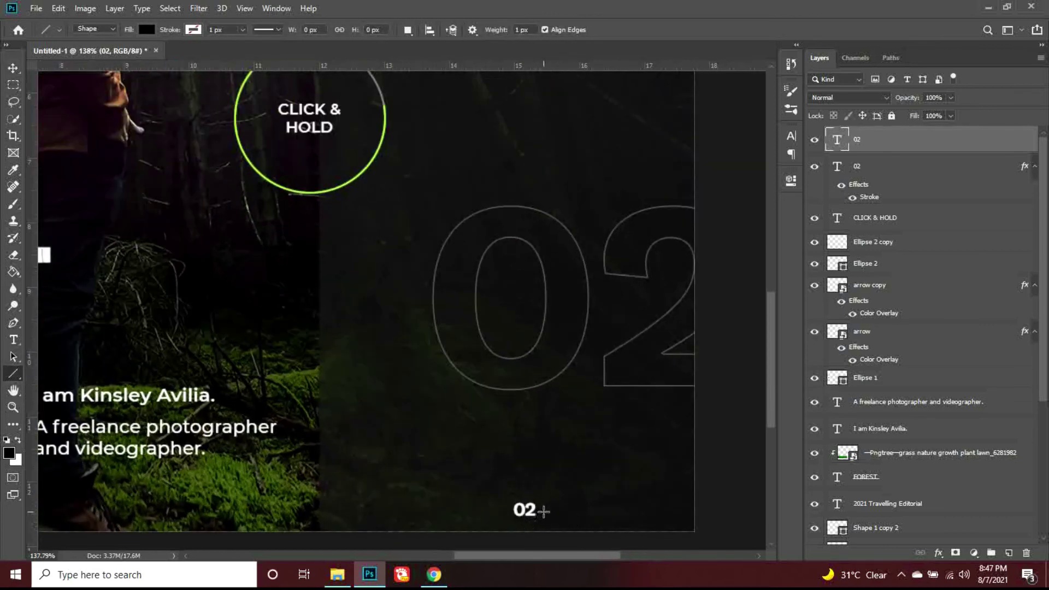
drag(544, 511, 609, 516)
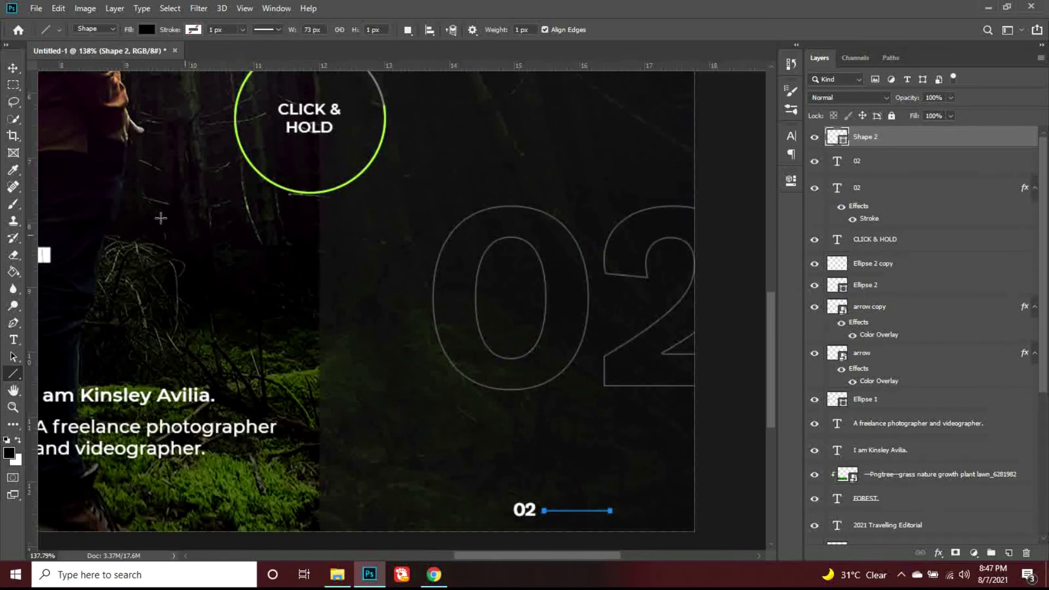
click(145, 30)
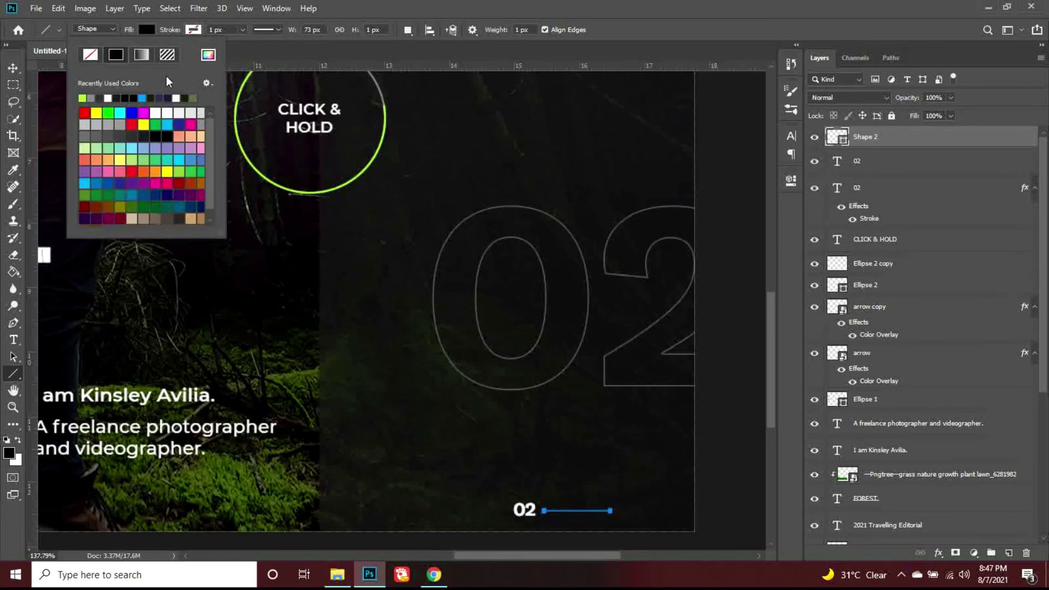
click(12, 69)
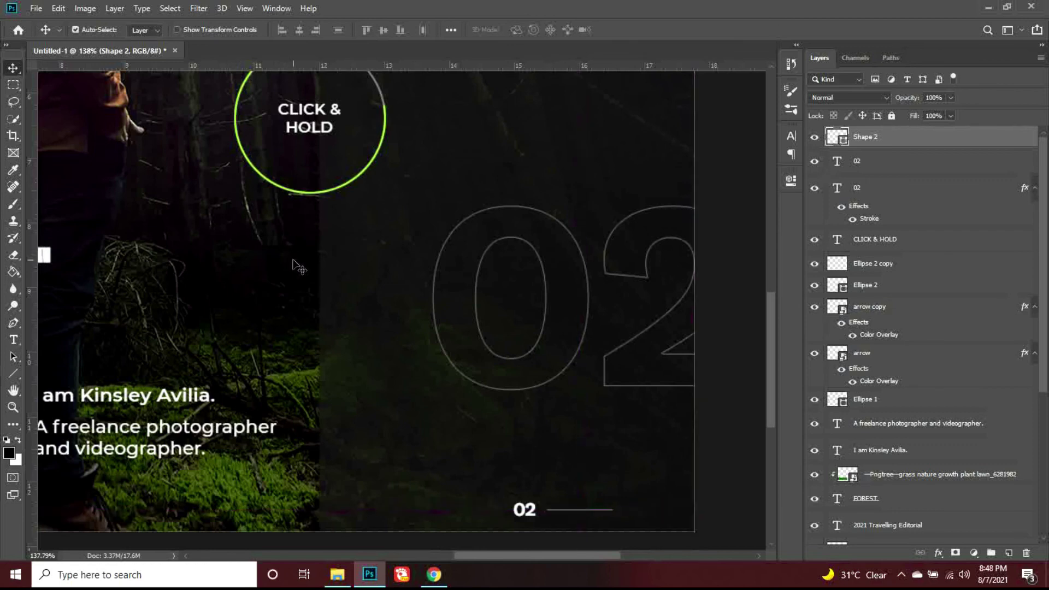
- Duplicate the grey line in place and shorten the copy from its right end to about 44 px
key(ctrl+j)
drag(298, 265, 404, 367)
key(ctrl+t)
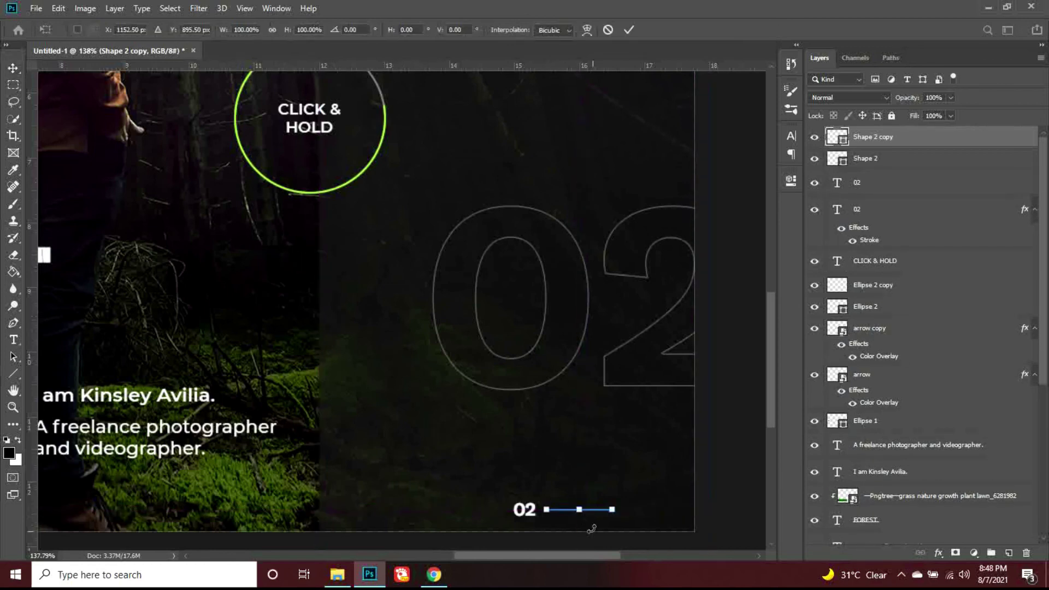
scroll(589, 527, up, 5)
drag(629, 474, 539, 474)
key(Return)
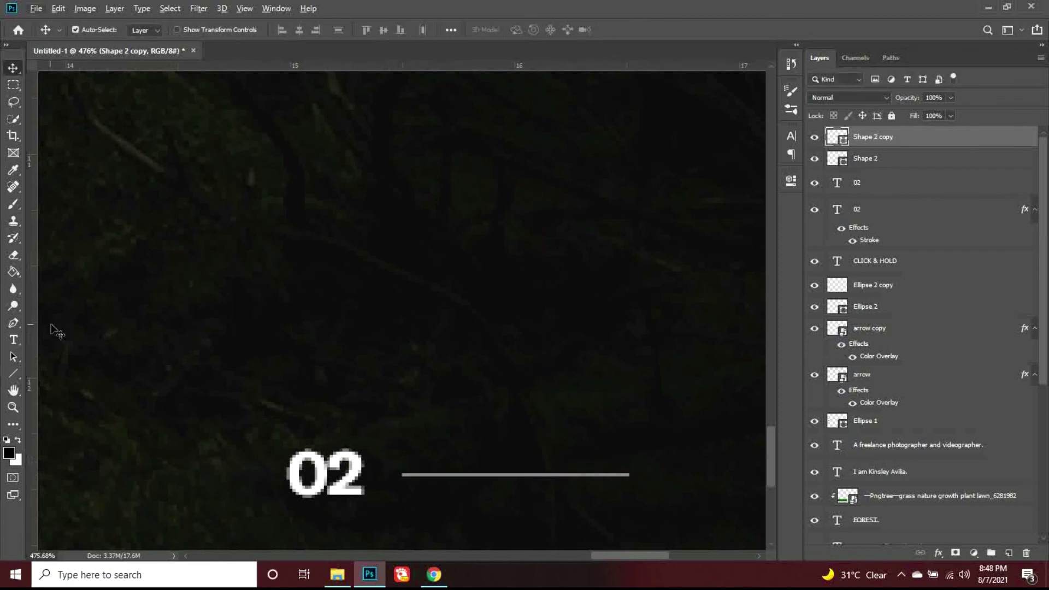
- Set the shortened line copy's fill to white
click(14, 374)
click(147, 31)
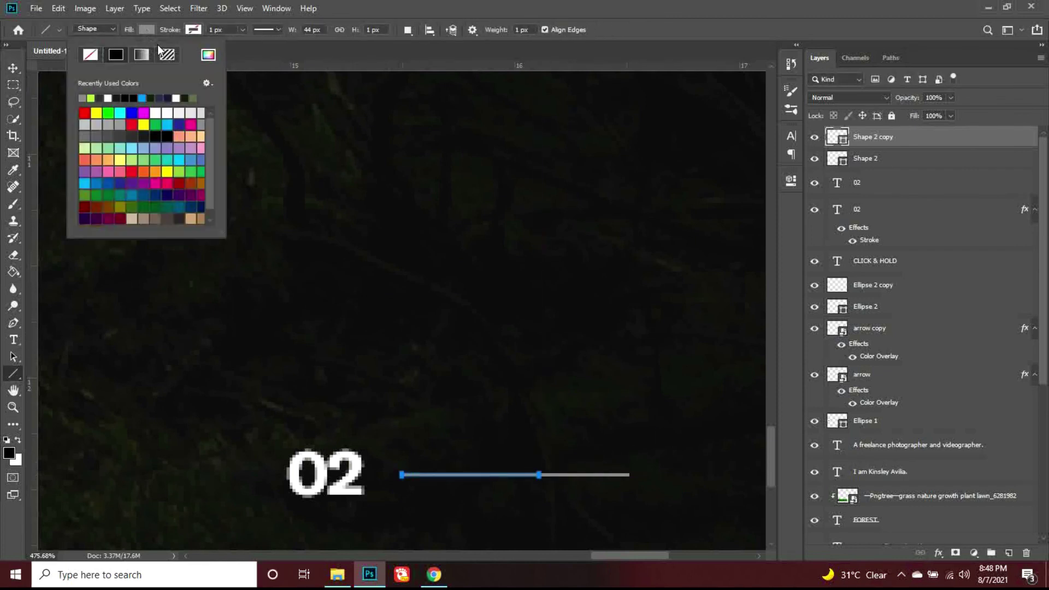
click(109, 98)
click(19, 72)
scroll(580, 391, down, 2)
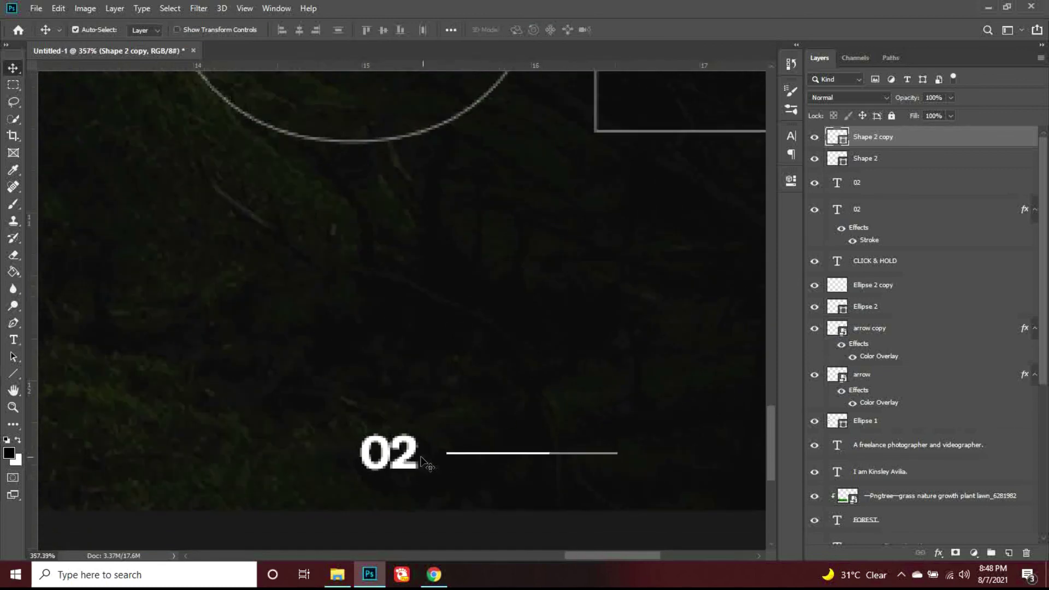
- Duplicate the small 02 text and move the copy horizontally to just beyond the line's right end
ctrl+click(407, 461)
key(ctrl+j)
key(shift+Right)
key(shift+Right)
key(shift+Right)
key(shift+Right)
key(shift+Right)
key(shift+Right)
key(shift+Right)
key(shift+Right)
key(shift+Right)
key(shift+Right)
key(shift+Right)
key(shift+Right)
key(shift+Right)
key(shift+Right)
key(shift+Right)
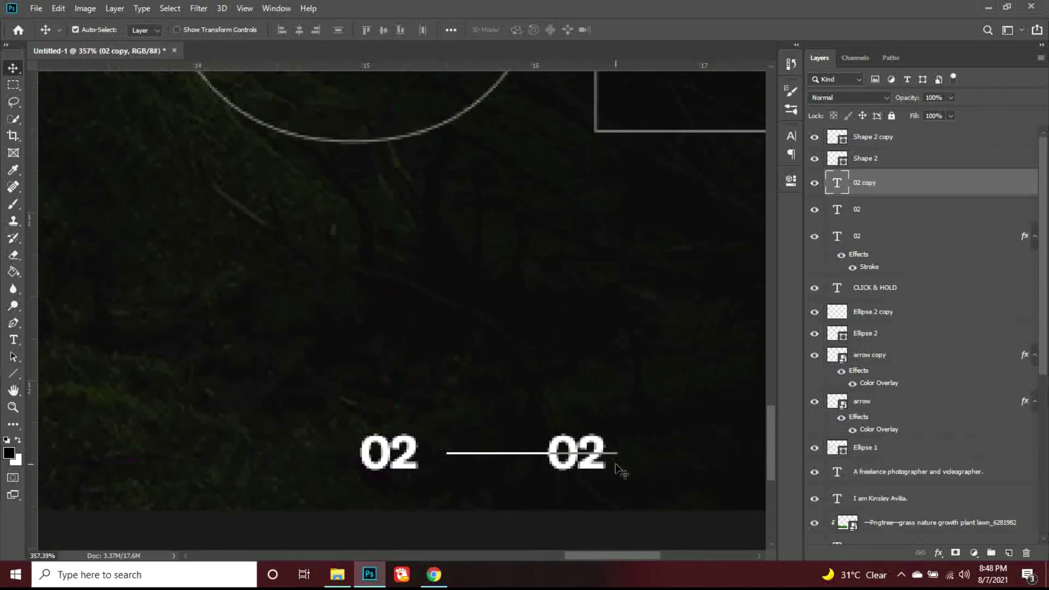
key(Left)
key(Left)
key(Left)
key(Left)
key(Left)
- Change the copied number at the line's right end to 05
key(t)
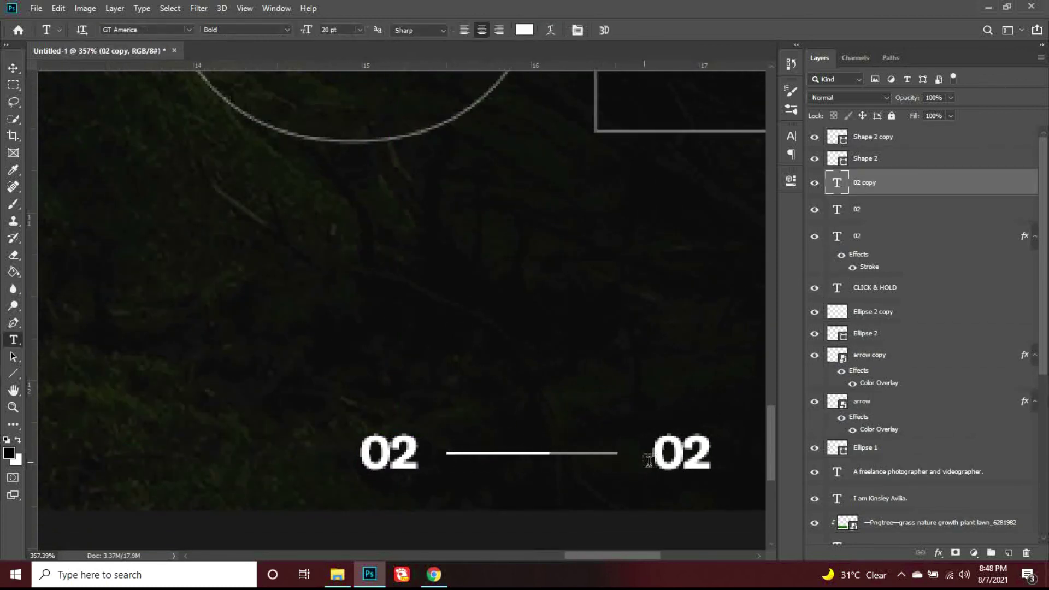
drag(684, 458, 708, 460)
text(5)
key(ctrl+Return)
key(v)
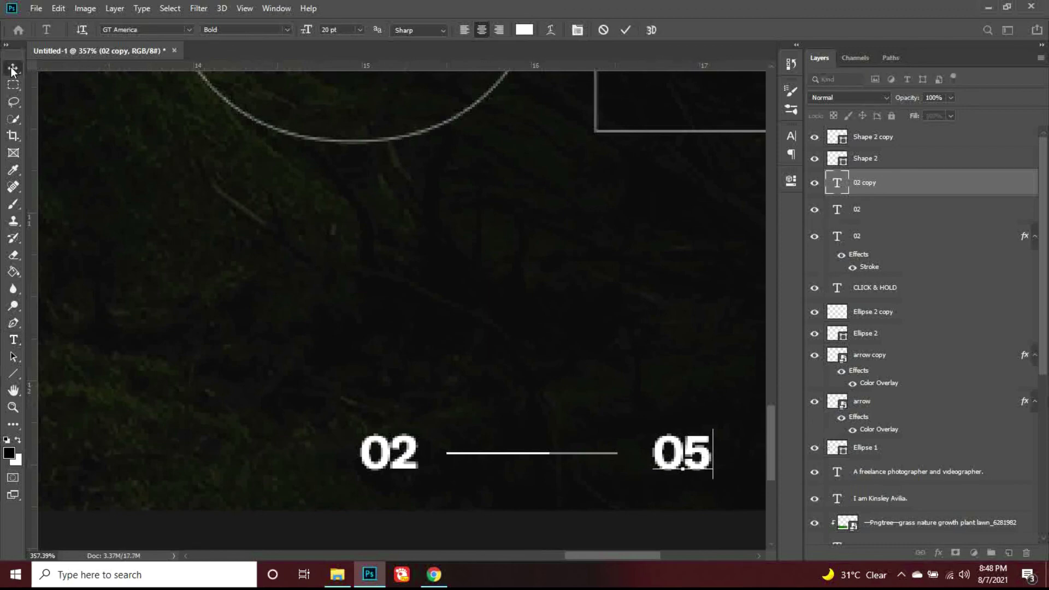
scroll(325, 180, down, 3)
scroll(319, 180, down, 1)
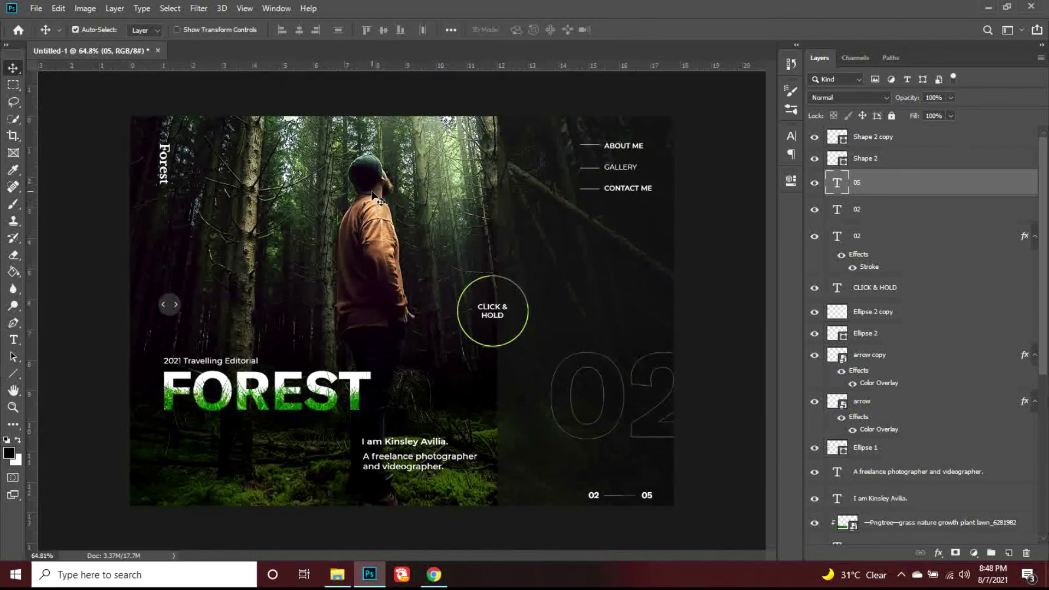
scroll(418, 236, down, 2)
scroll(404, 257, up, 1)
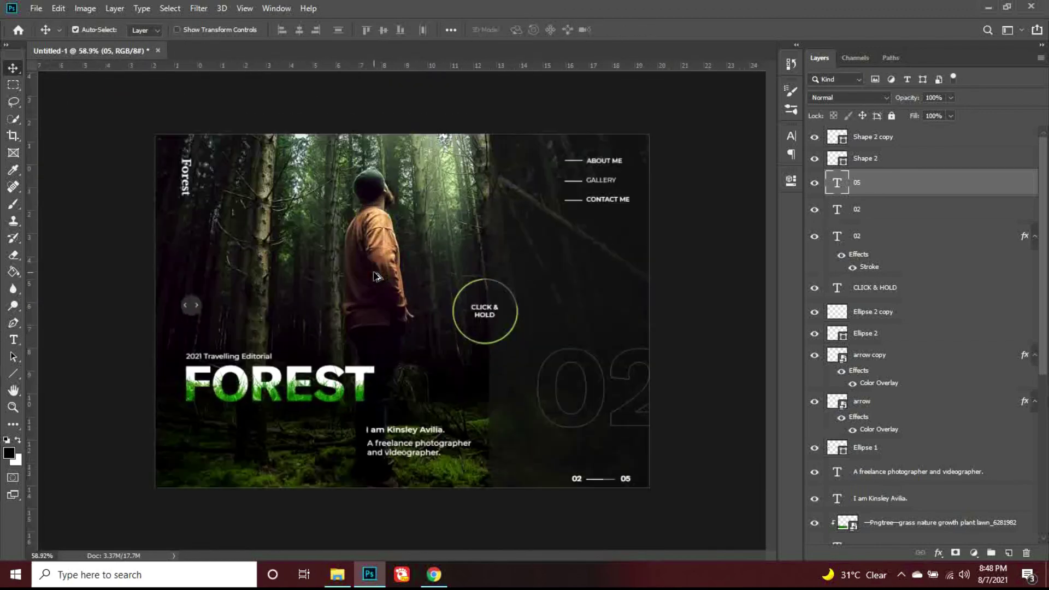
scroll(393, 278, down, 1)
scroll(380, 295, up, 1)
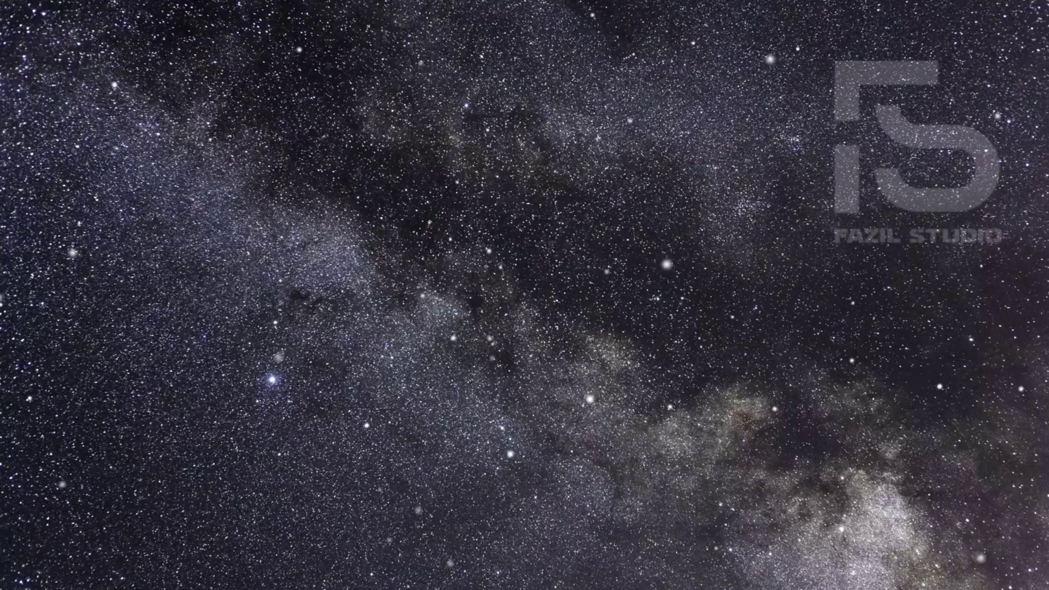